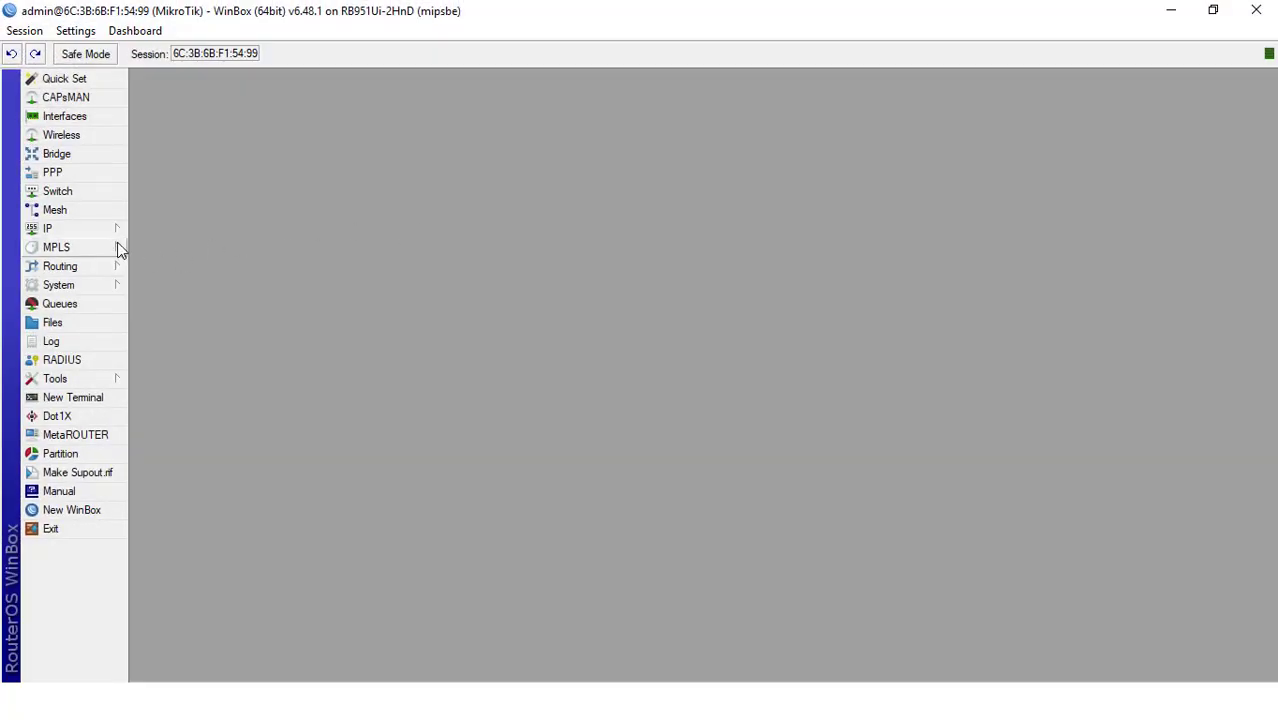
# Start a new firewall filter rule under IP and set its chain to input
pyautogui.click(115, 235)
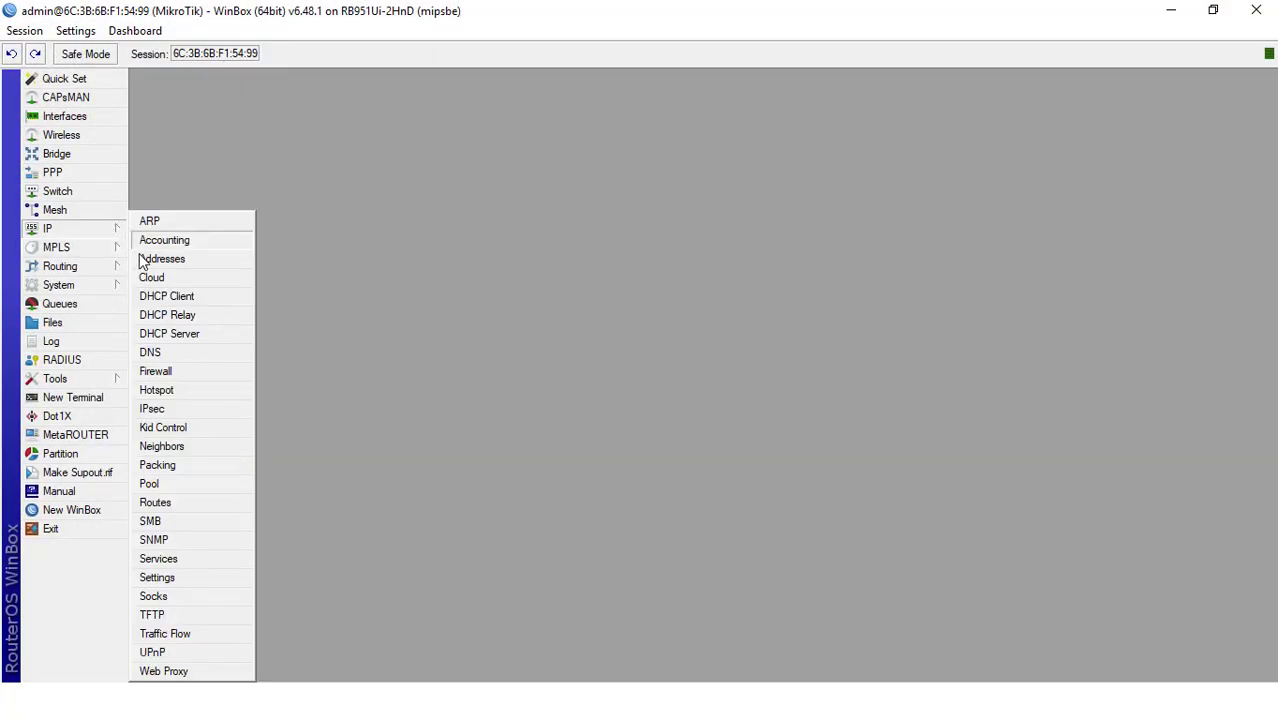
pyautogui.click(158, 372)
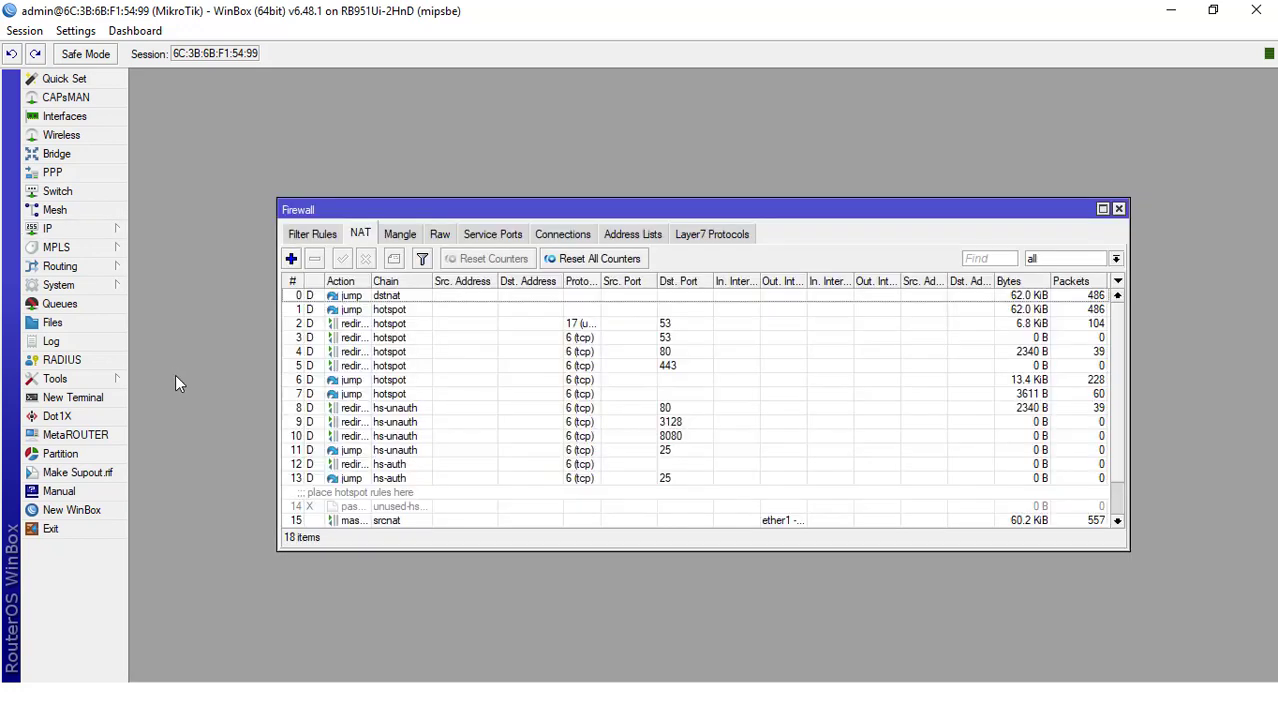
pyautogui.click(320, 236)
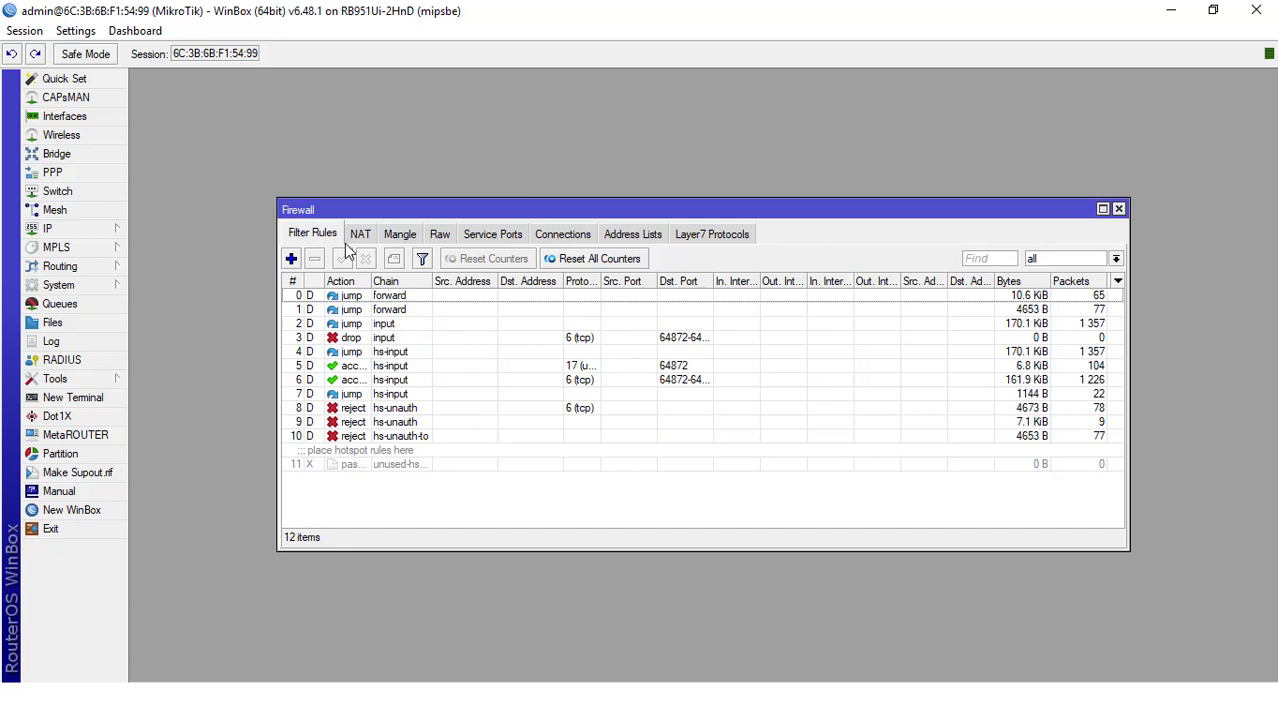
pyautogui.click(291, 260)
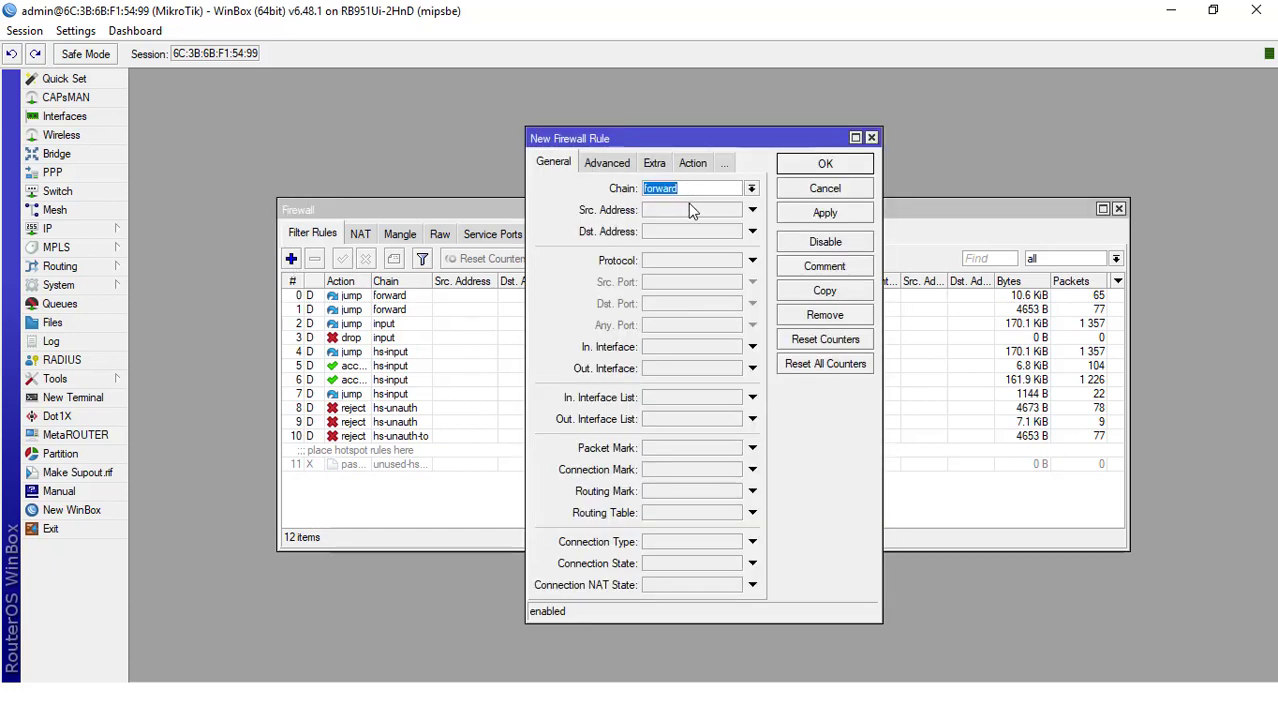
pyautogui.click(747, 190)
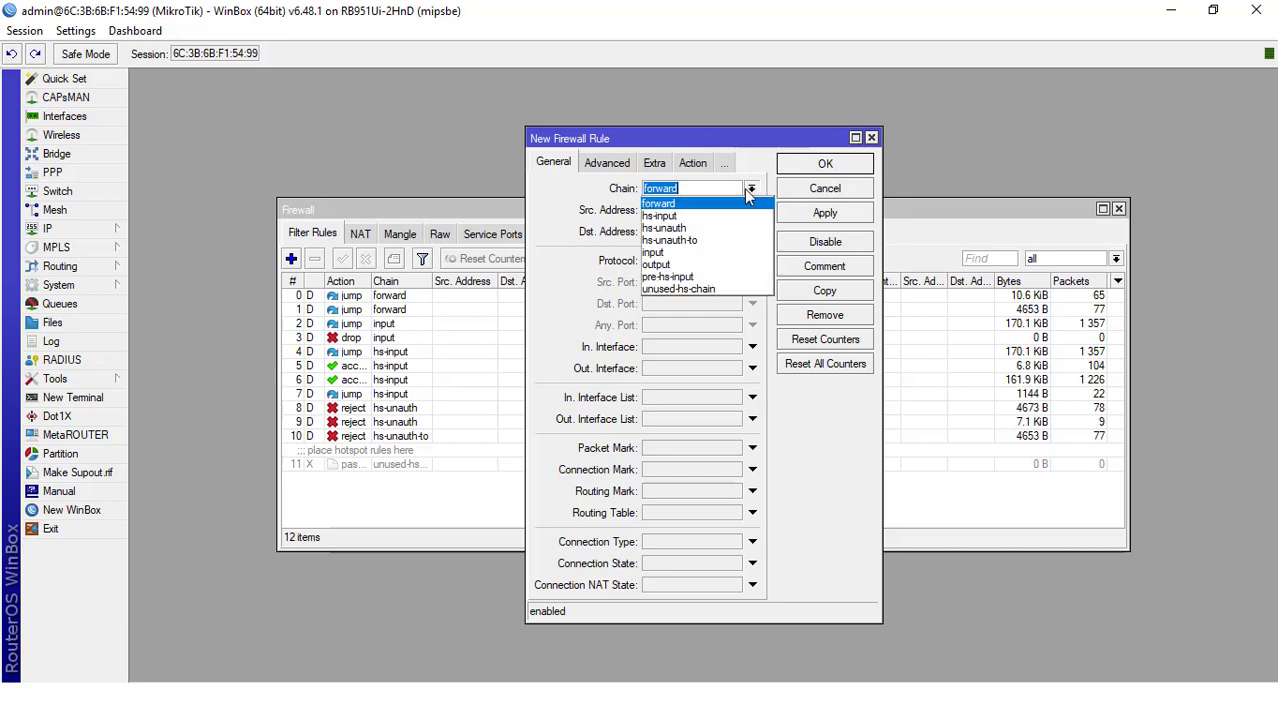
pyautogui.click(673, 247)
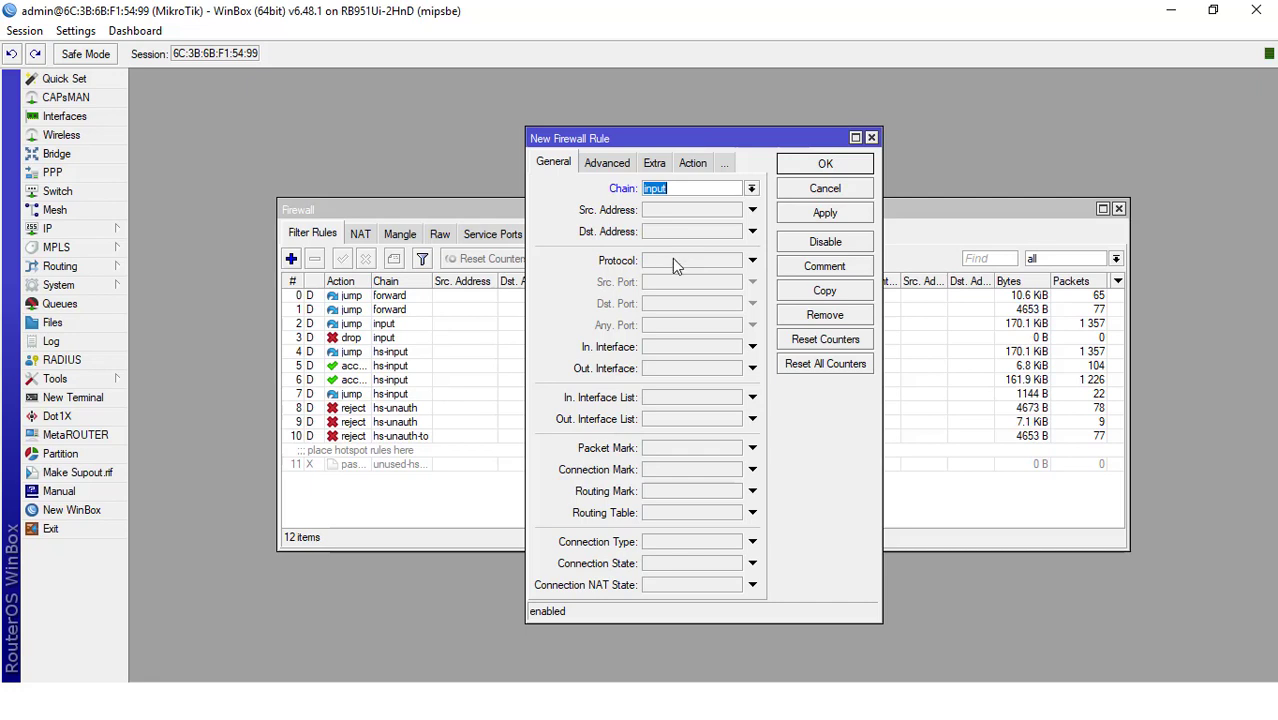
# Check the blocked range in item 8 of the Word task sheet and set the rule's source address to 192.168.100.2-192.168.100.50
pyautogui.click(681, 211)
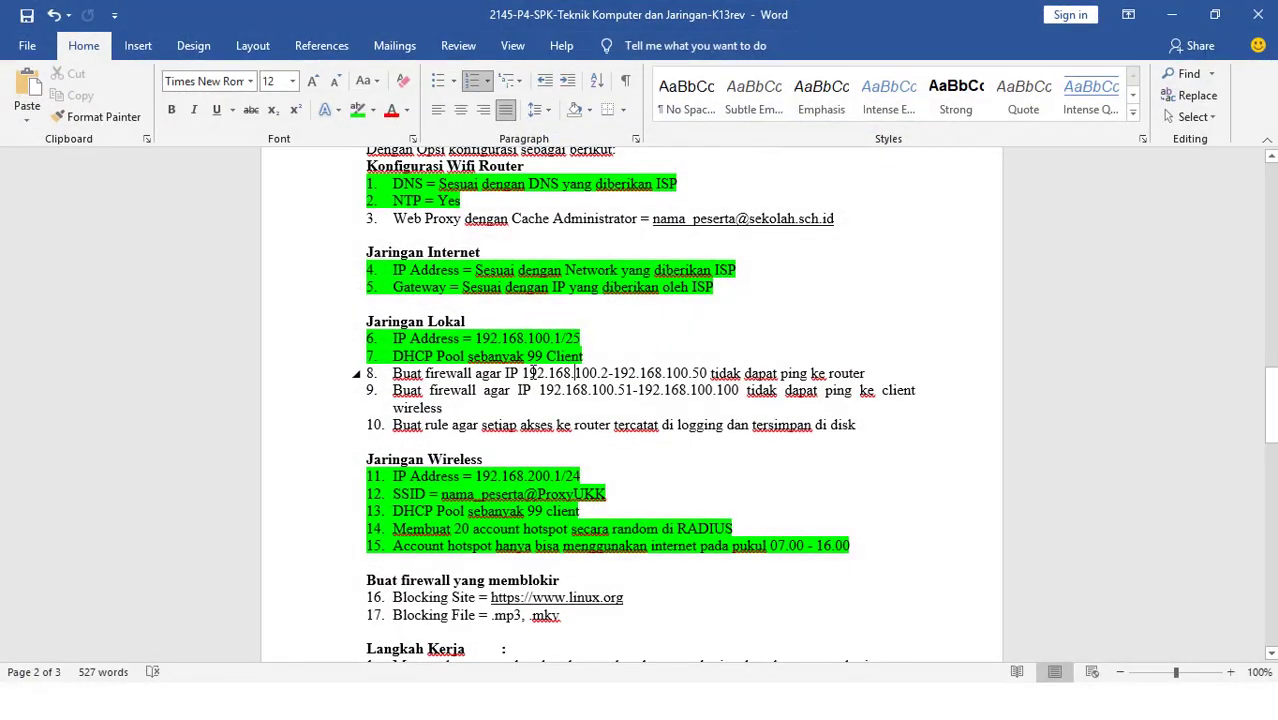
pyautogui.moveTo(522, 372); pyautogui.dragTo(705, 388)
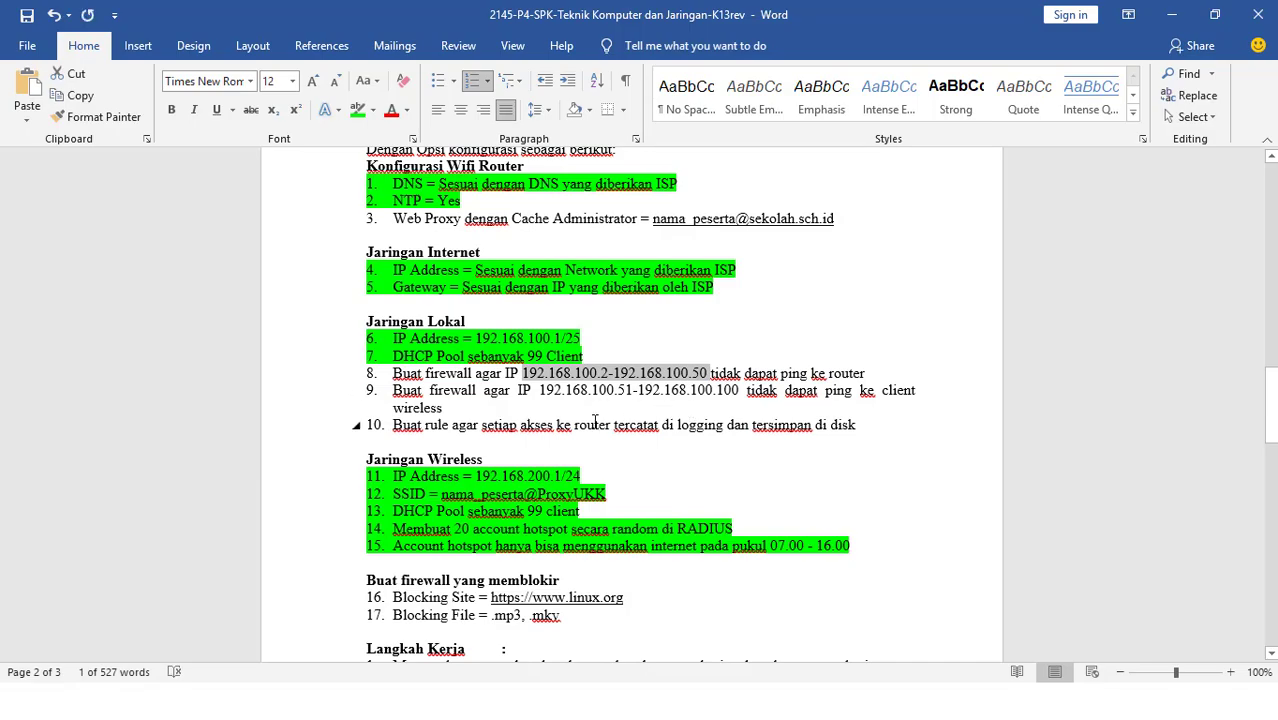
pyautogui.hotkey('alt', 'Tab')
pyautogui.press('Tab')
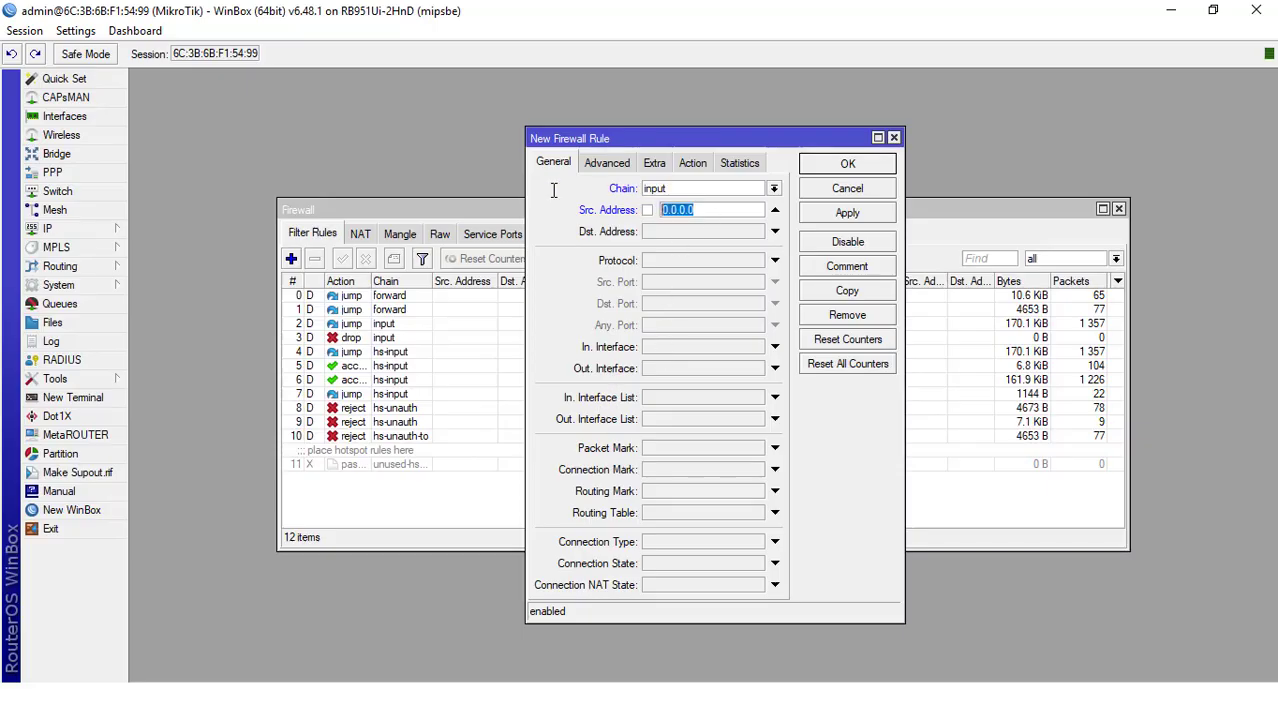
pyautogui.write('192.1')
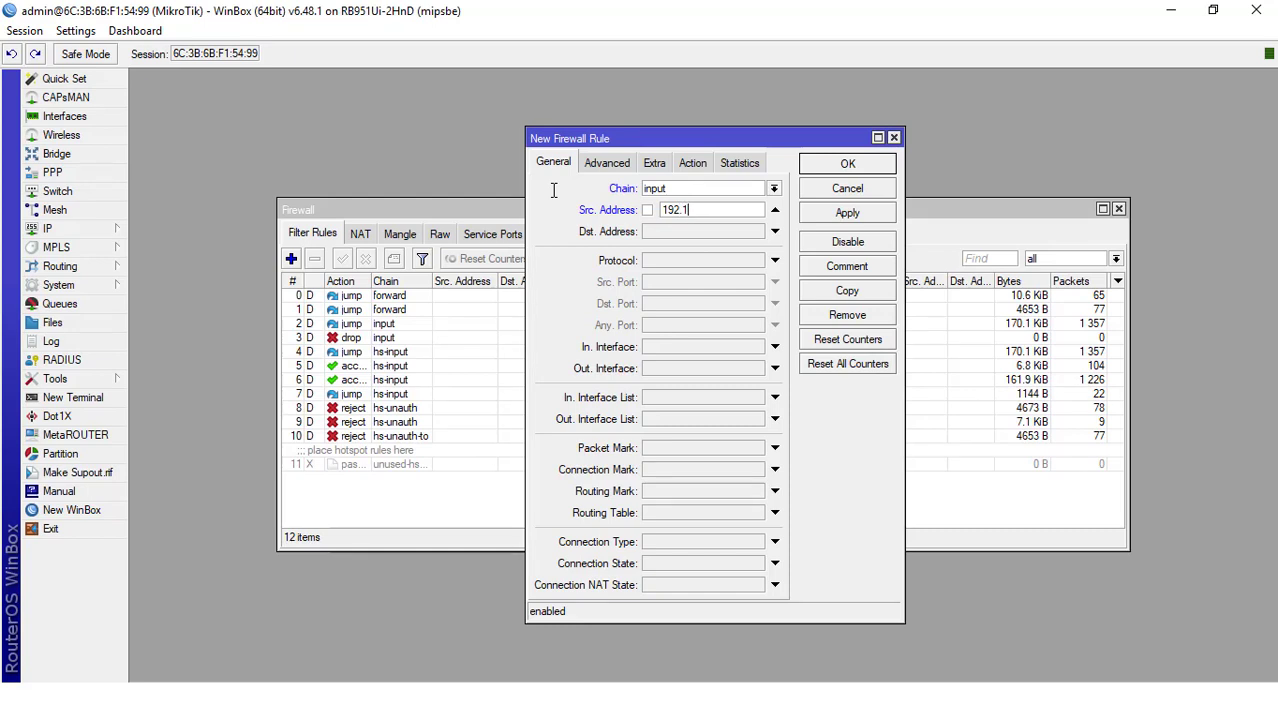
pyautogui.write('68.100.2-192.168')
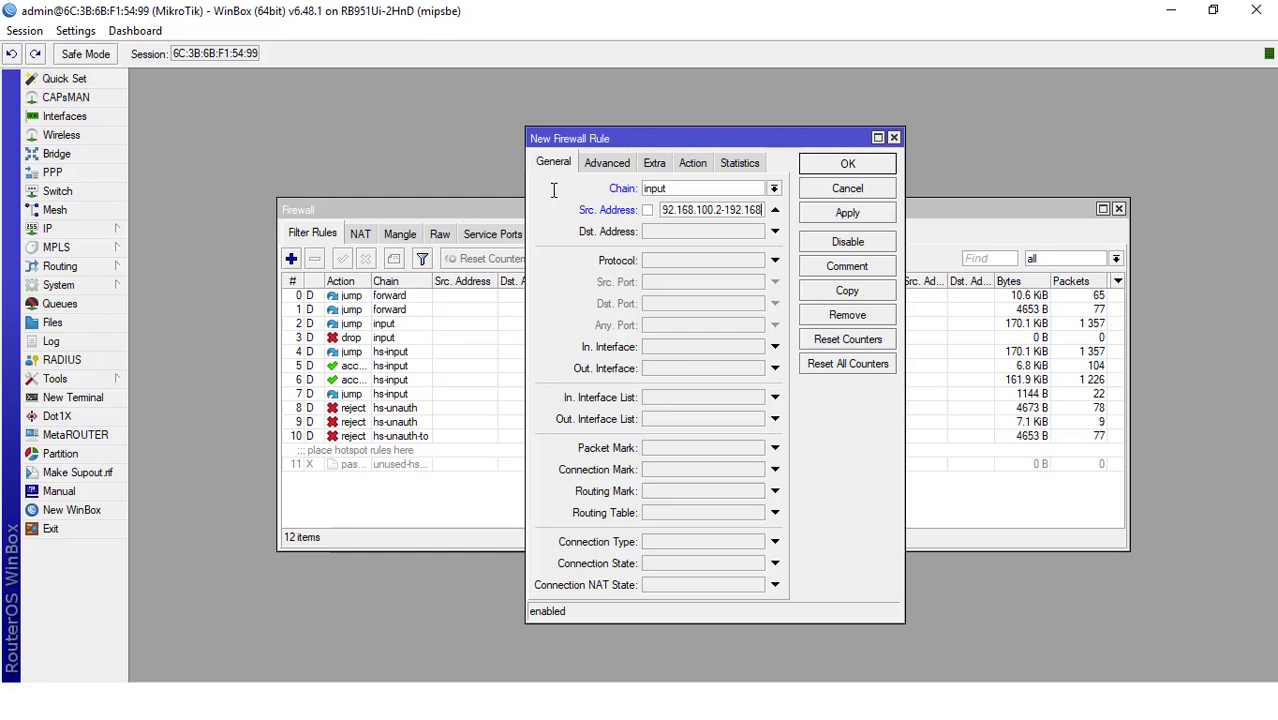
pyautogui.write('.100.50')
# Set the new rule's protocol to icmp and its action to drop
pyautogui.click(666, 264)
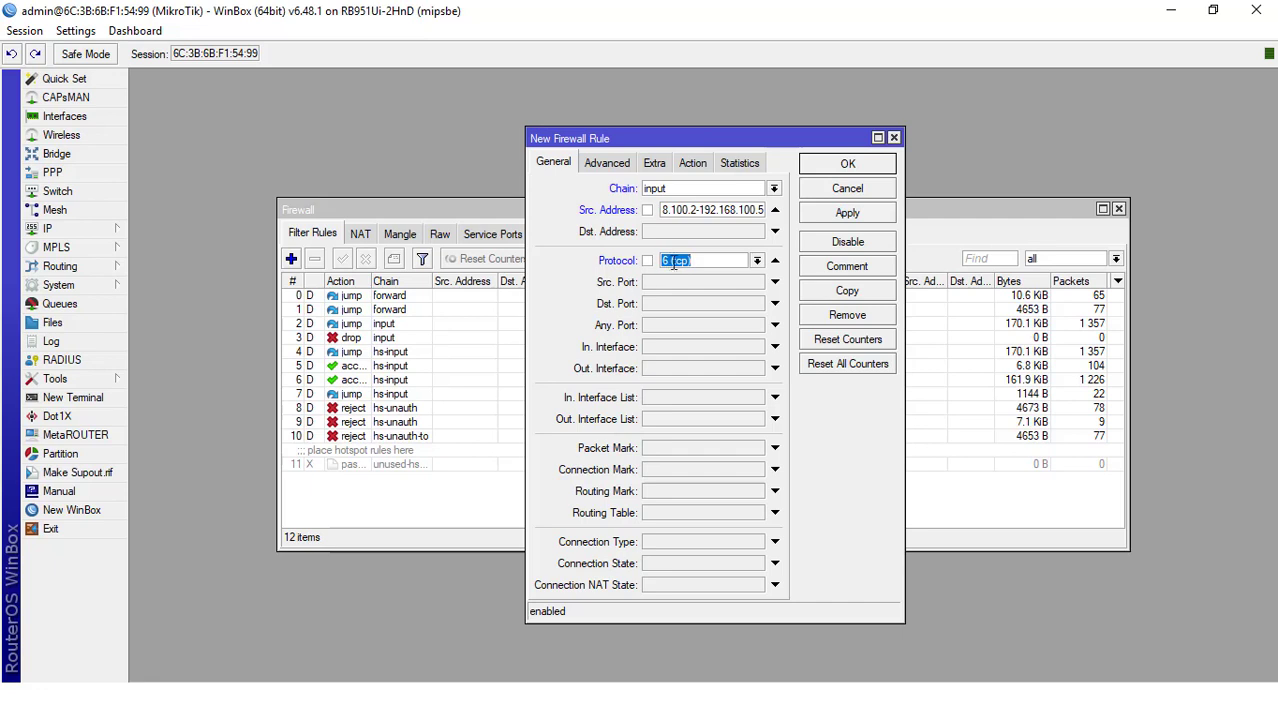
pyautogui.click(757, 261)
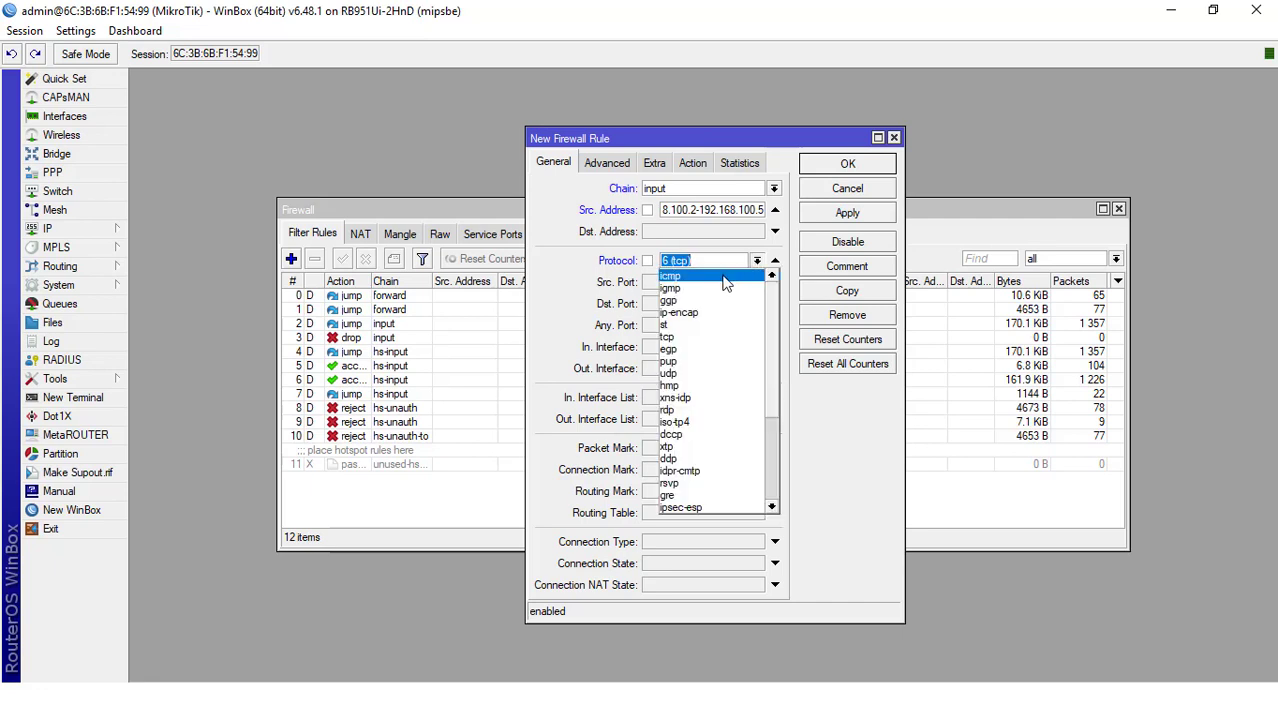
pyautogui.click(727, 284)
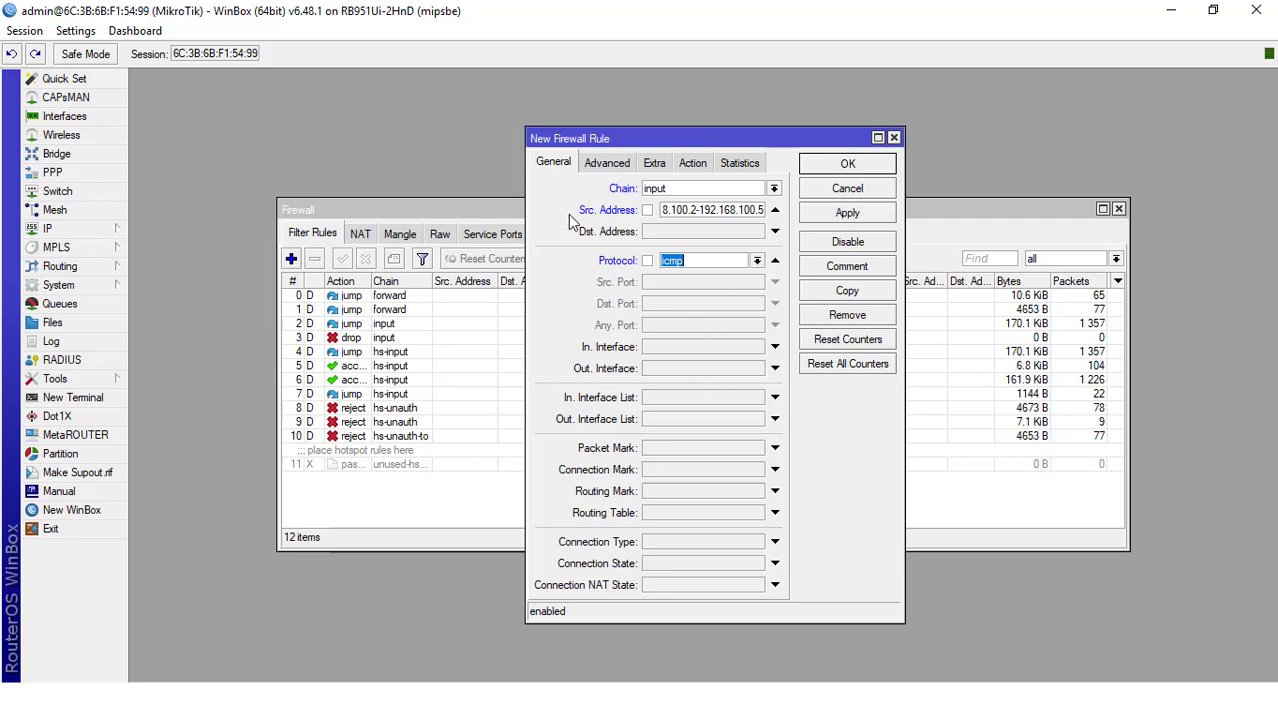
pyautogui.click(688, 166)
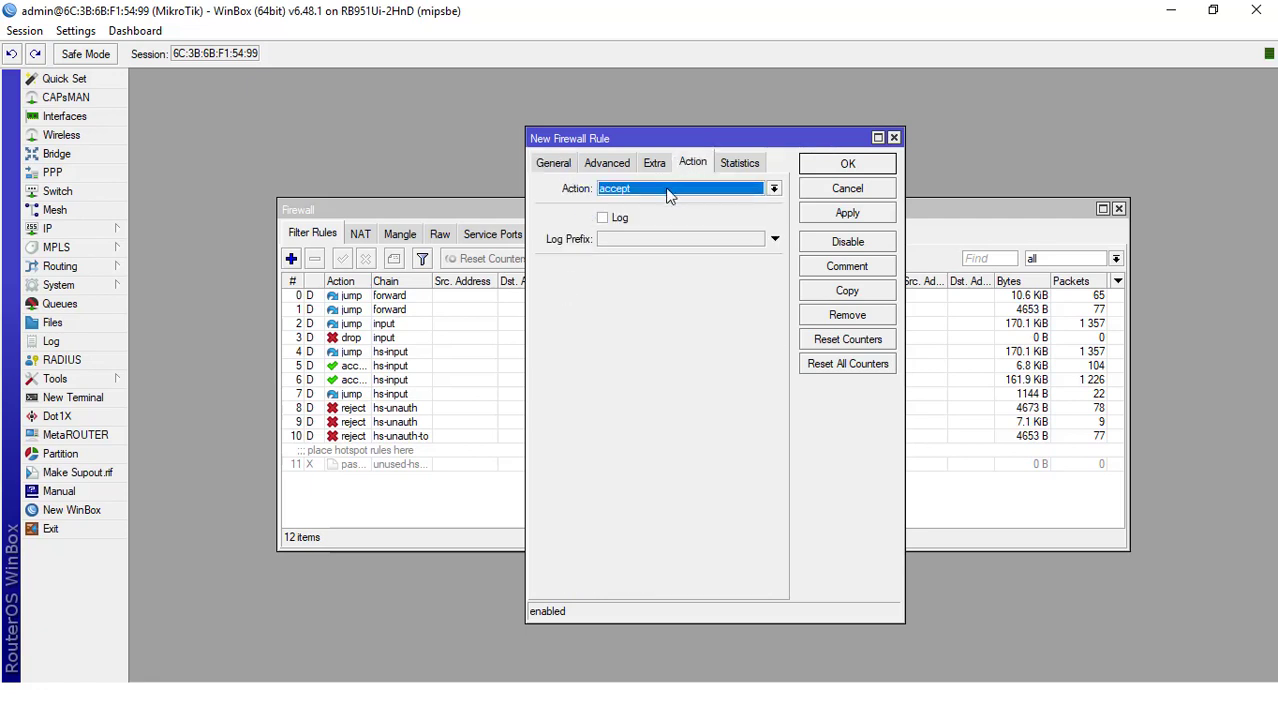
pyautogui.click(668, 192)
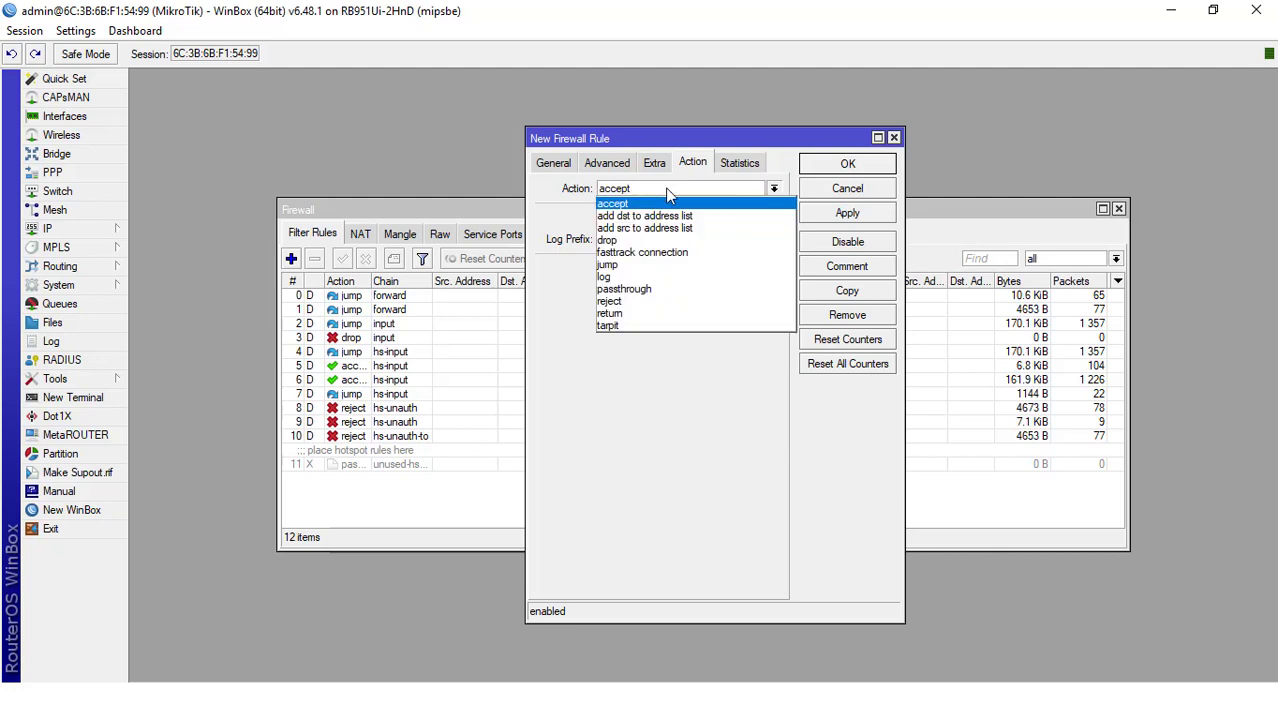
pyautogui.click(655, 240)
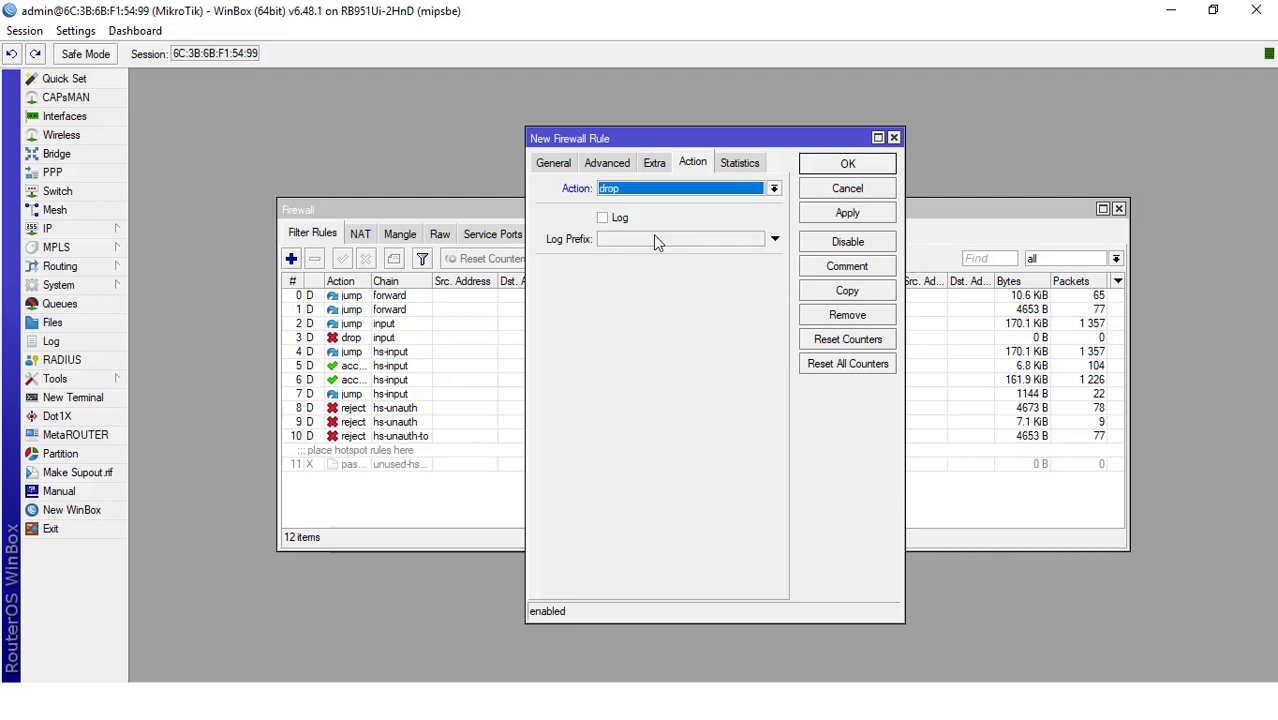
# Save the rule with the comment "Blok ping ke router" and widen the Src. Address column in the filter rules list
pyautogui.click(823, 265)
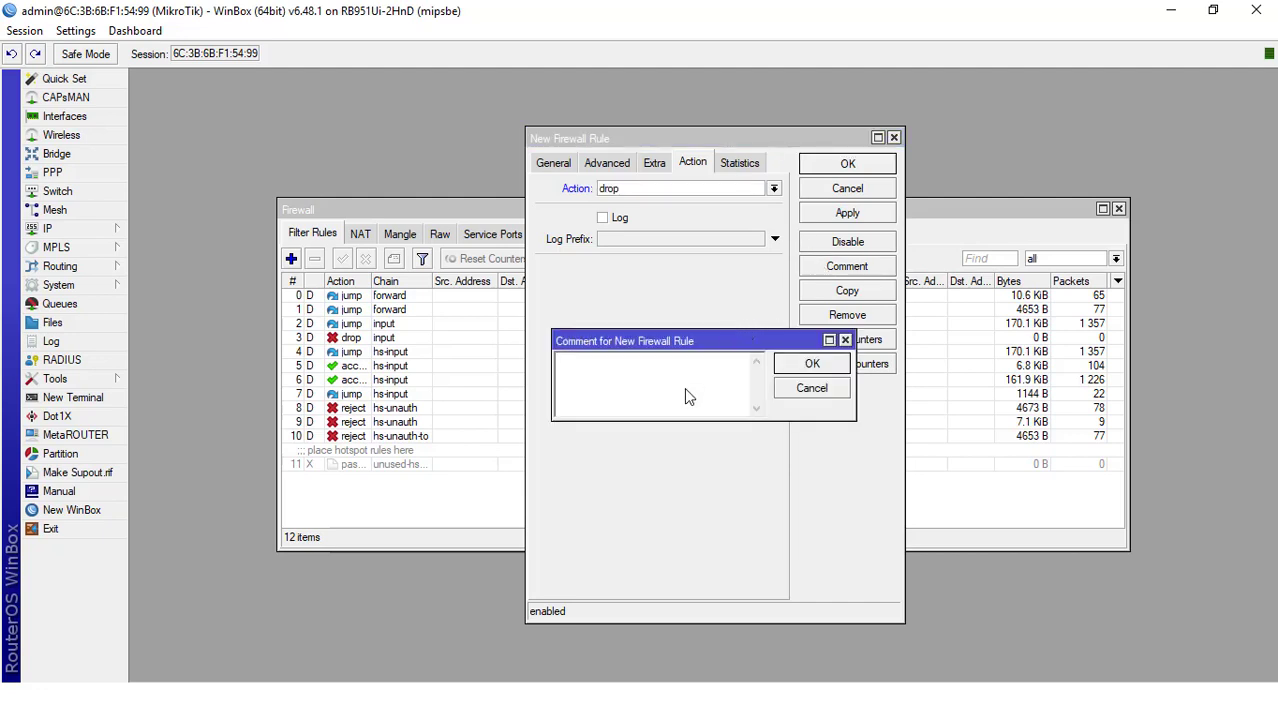
pyautogui.write('Blok ping ke router')
pyautogui.click(832, 370)
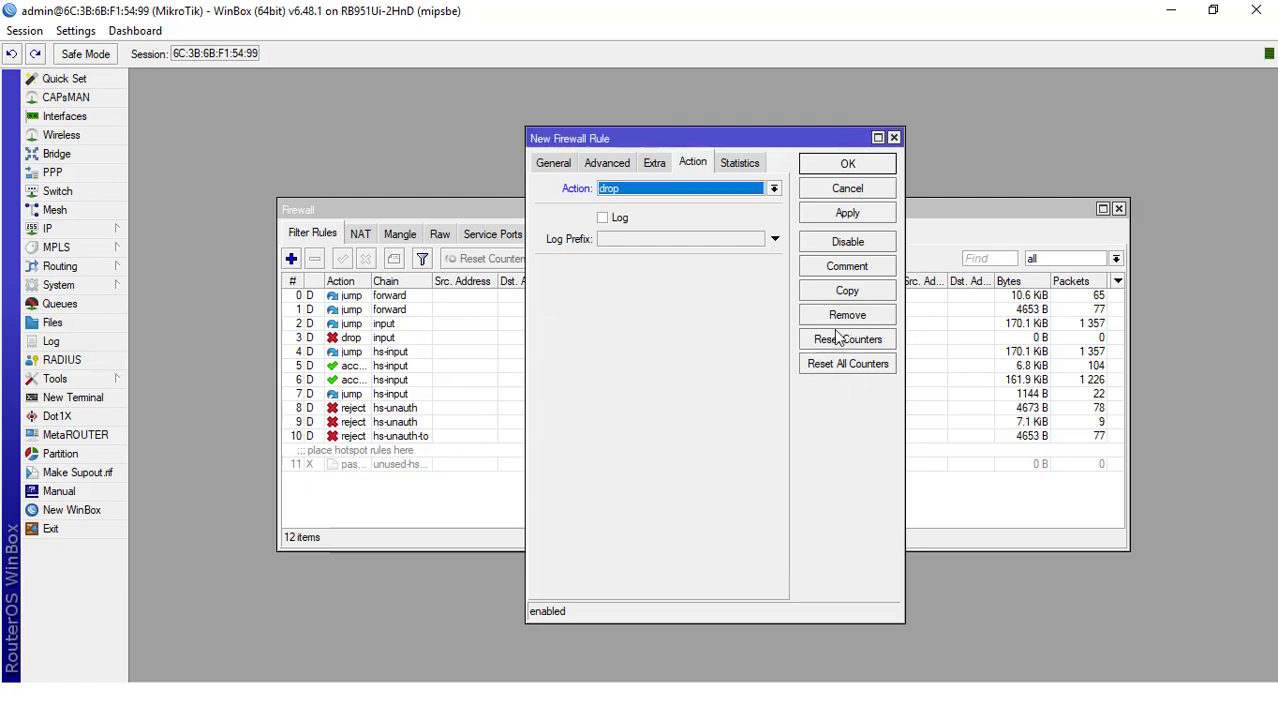
pyautogui.click(852, 213)
pyautogui.click(848, 165)
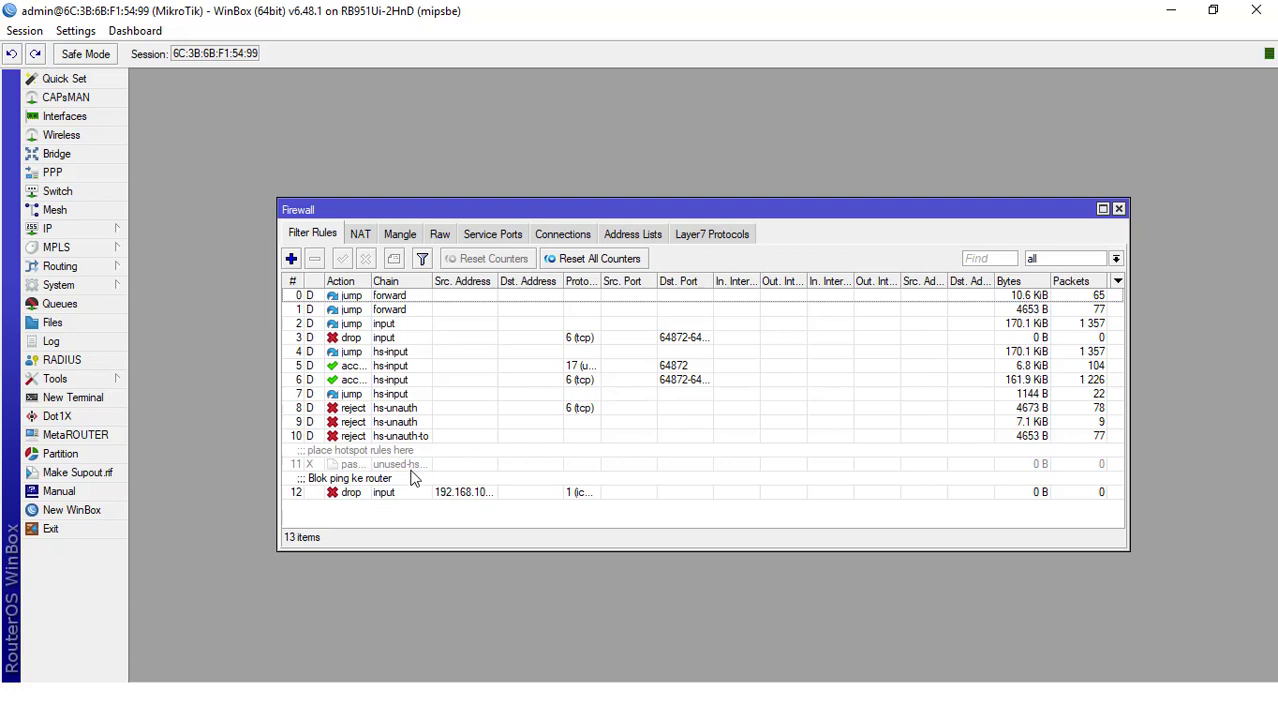
pyautogui.doubleClick(498, 281)
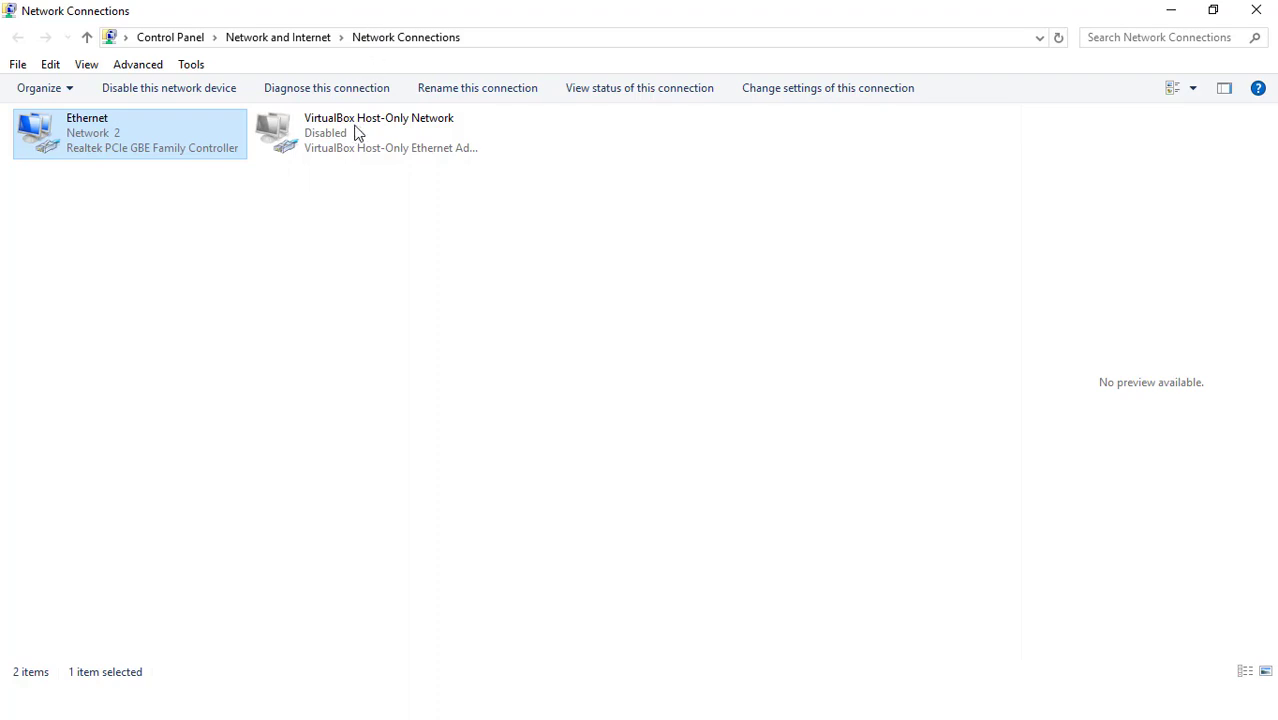
# In Windows Network Connections, view the Ethernet adapter's connection details and close them
pyautogui.rightClick(81, 141)
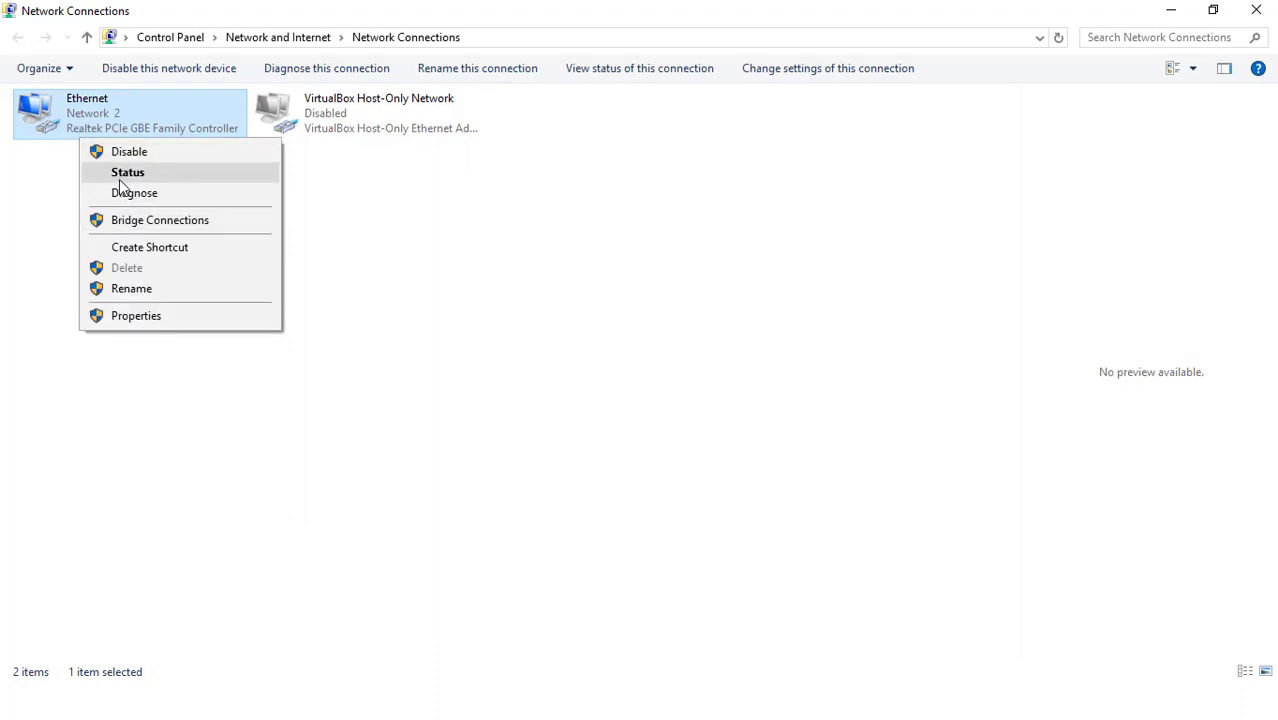
pyautogui.click(128, 173)
pyautogui.click(538, 340)
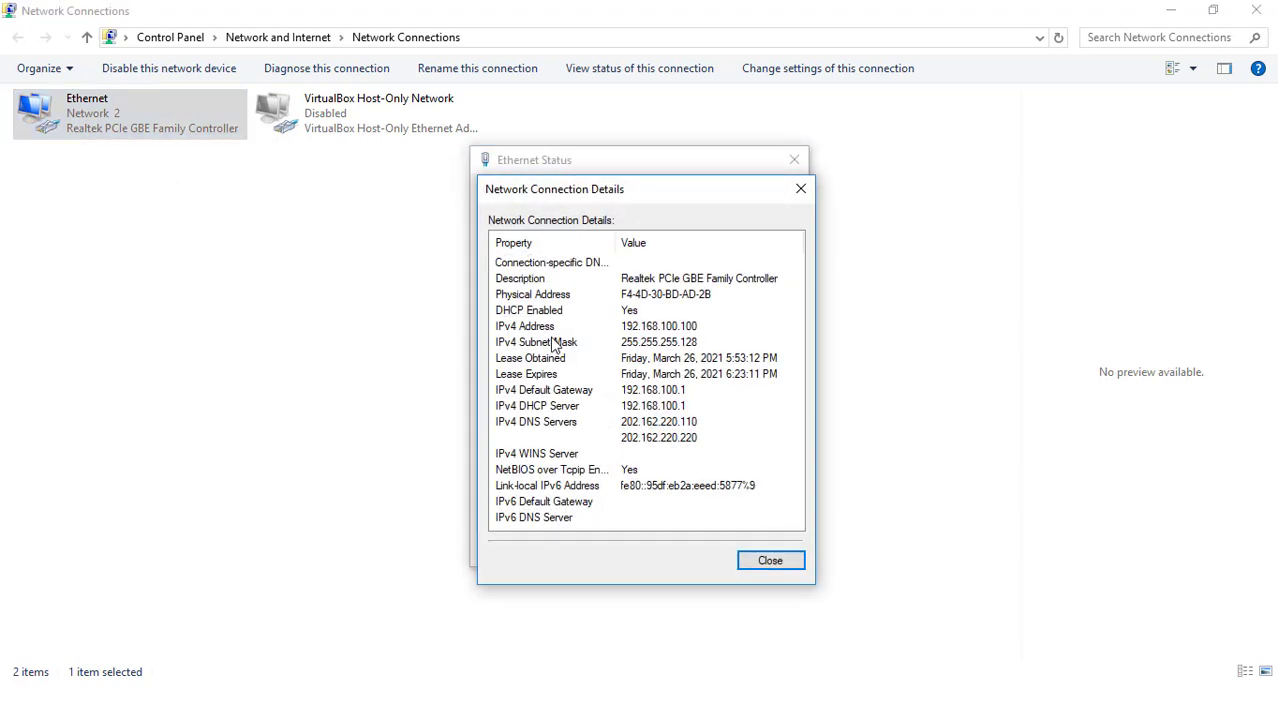
pyautogui.click(801, 189)
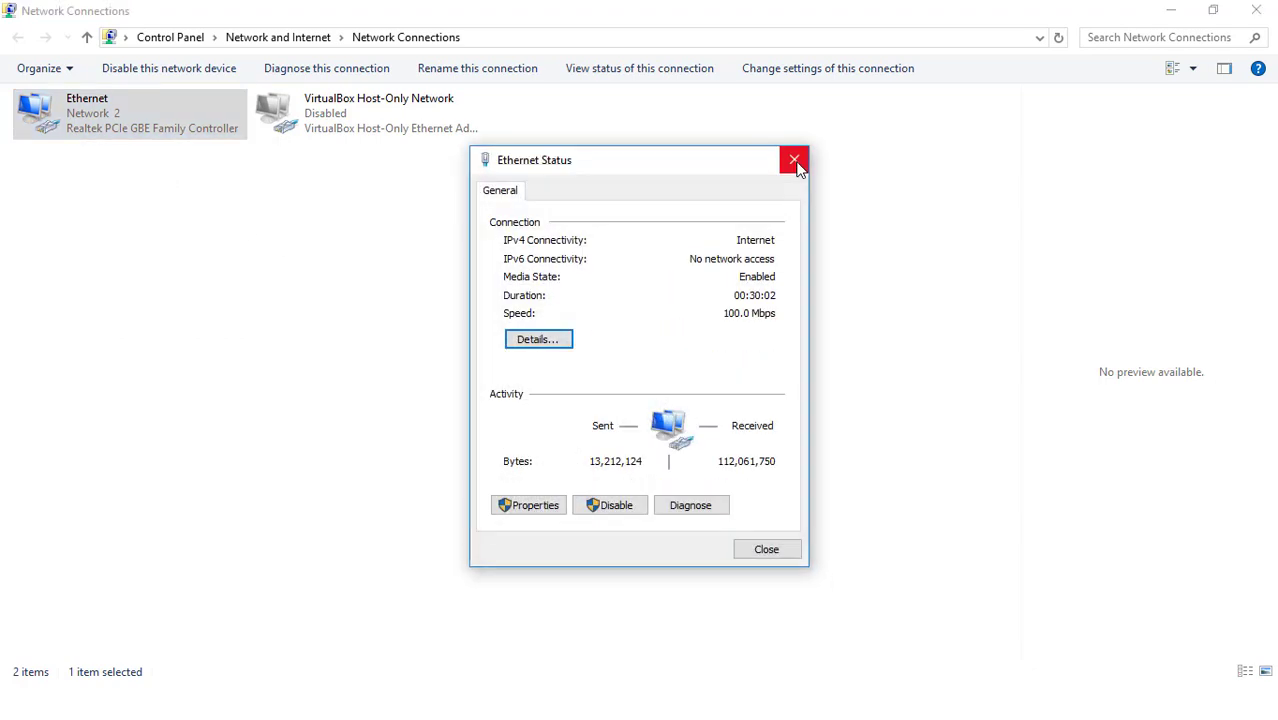
pyautogui.click(794, 160)
# Give the Ethernet adapter the static IPv4 address 192.168.100.2 with subnet mask 255.255.255.128
pyautogui.rightClick(180, 128)
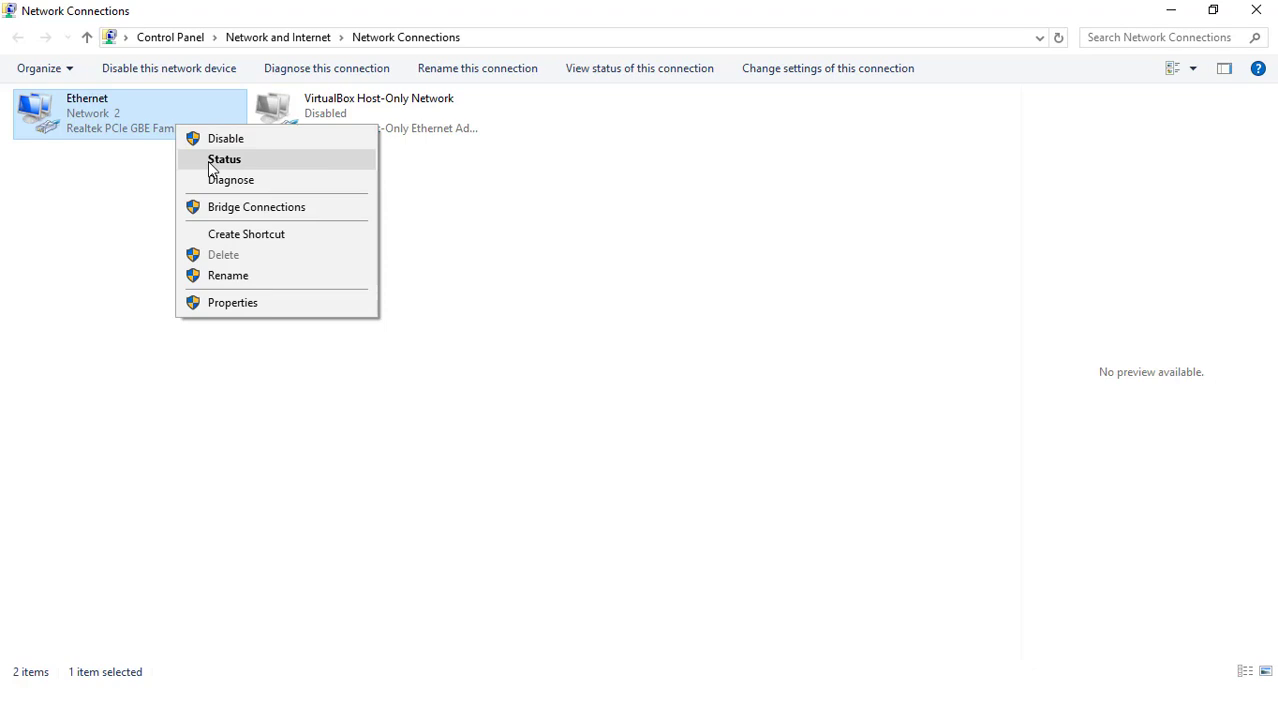
pyautogui.click(234, 304)
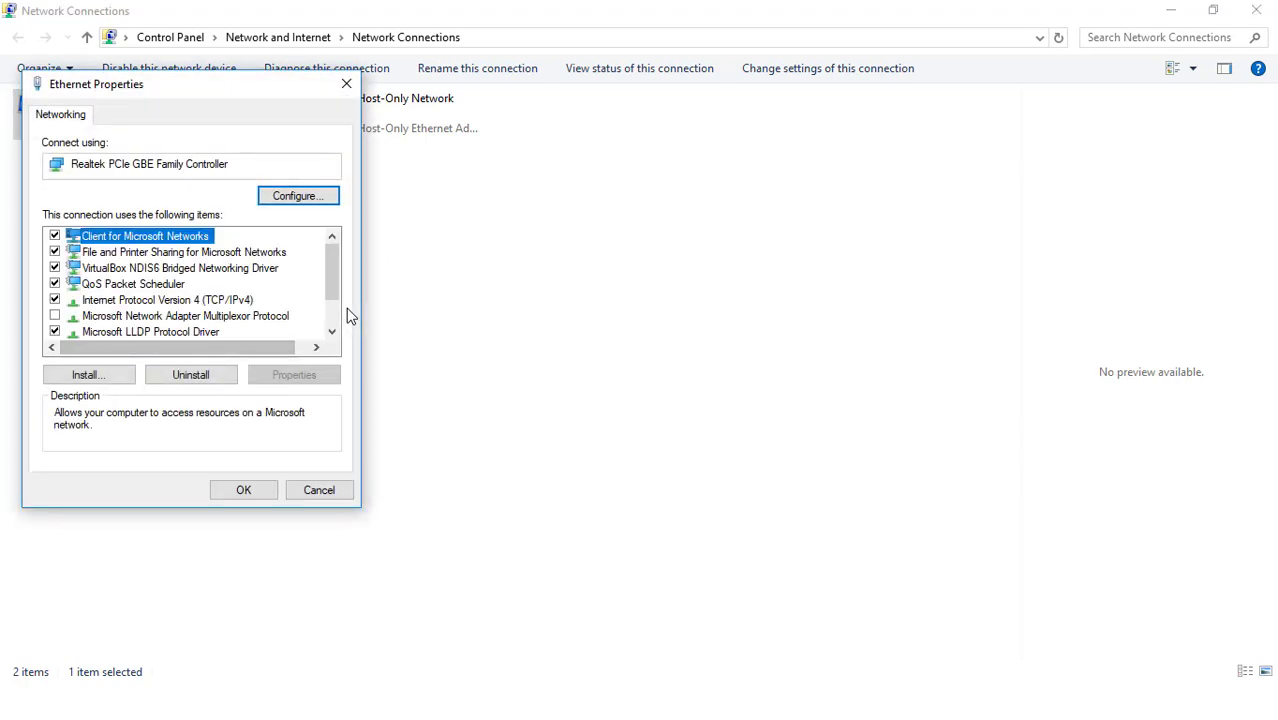
pyautogui.click(167, 300)
pyautogui.click(294, 375)
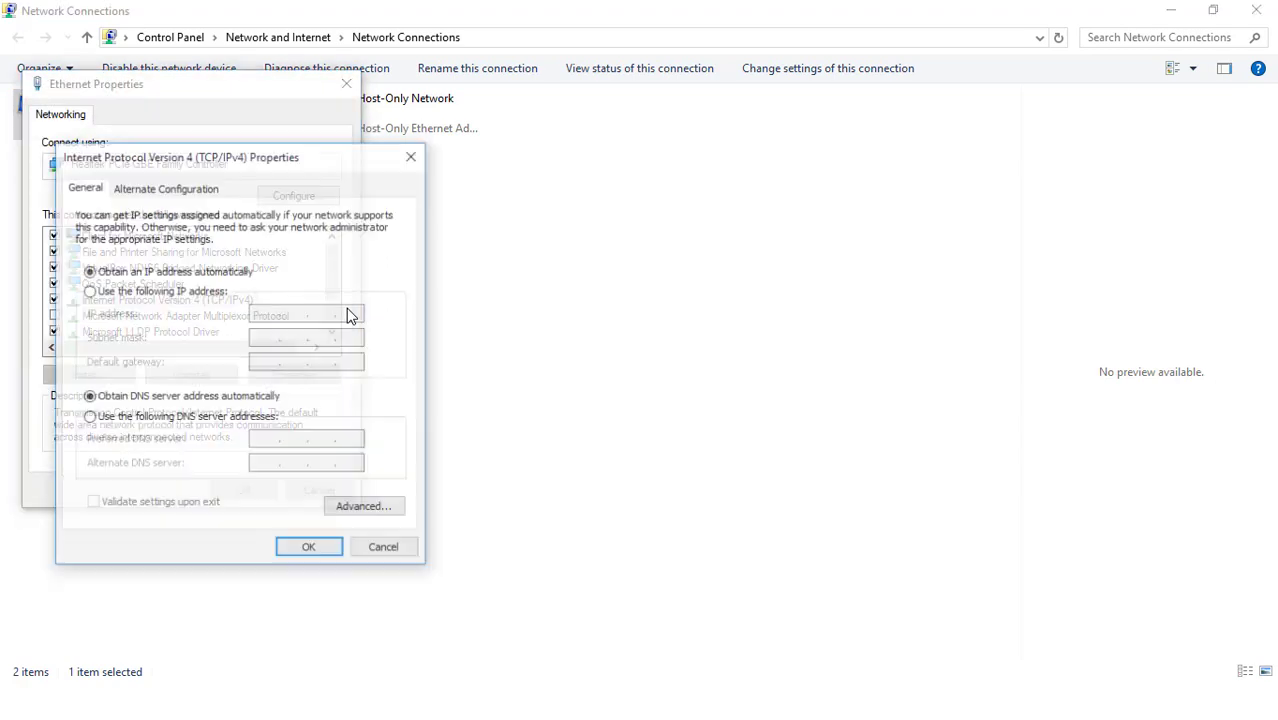
pyautogui.click(89, 291)
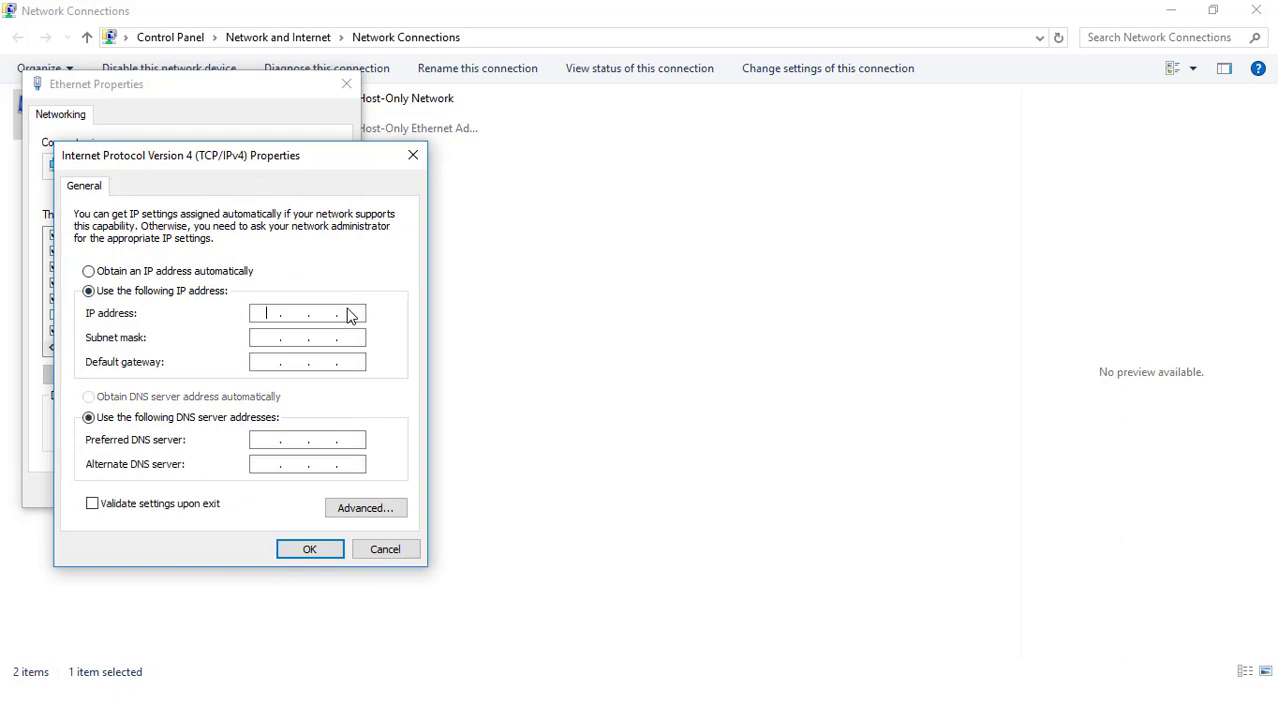
pyautogui.write('192.168.100.')
pyautogui.press('Tab')
pyautogui.press('End')
pyautogui.hotkey('shift', 'Left')
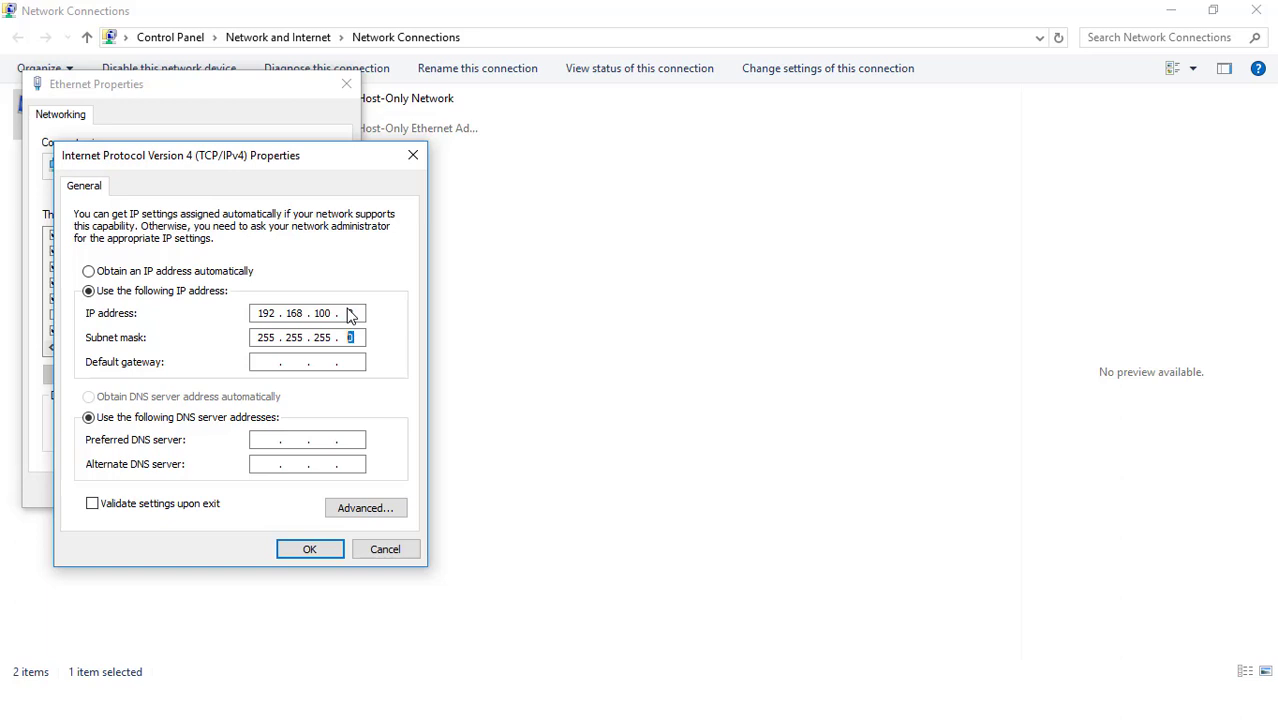
pyautogui.write('128')
# Set the default gateway to 192.168.100.1 and the DNS servers to 202.162.220.110 and 202.162.220.220, applying the adapter settings
pyautogui.press('Tab')
pyautogui.write('192 . 168 . 100 . 1')
pyautogui.press('Tab')
pyautogui.write('202 . 162 . ')
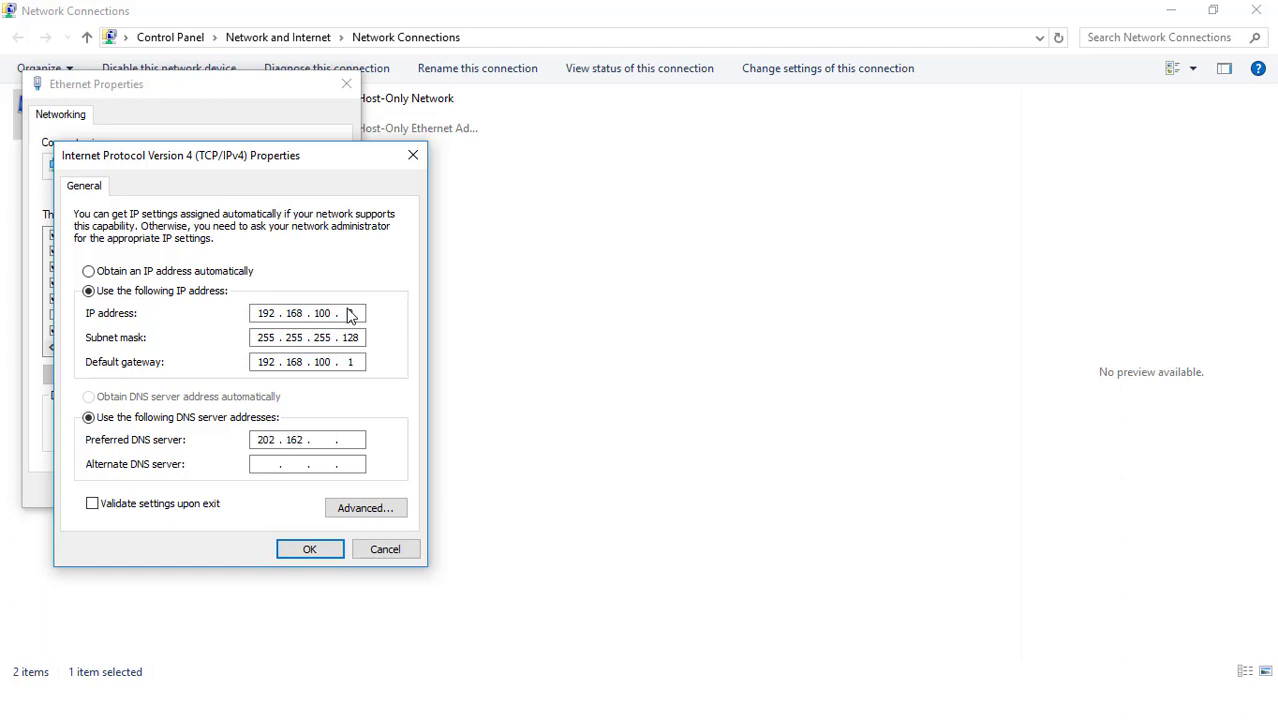
pyautogui.write('220 . 110')
pyautogui.write('202 . ')
pyautogui.write('162 . ')
pyautogui.write('220 . 22')
pyautogui.write('0')
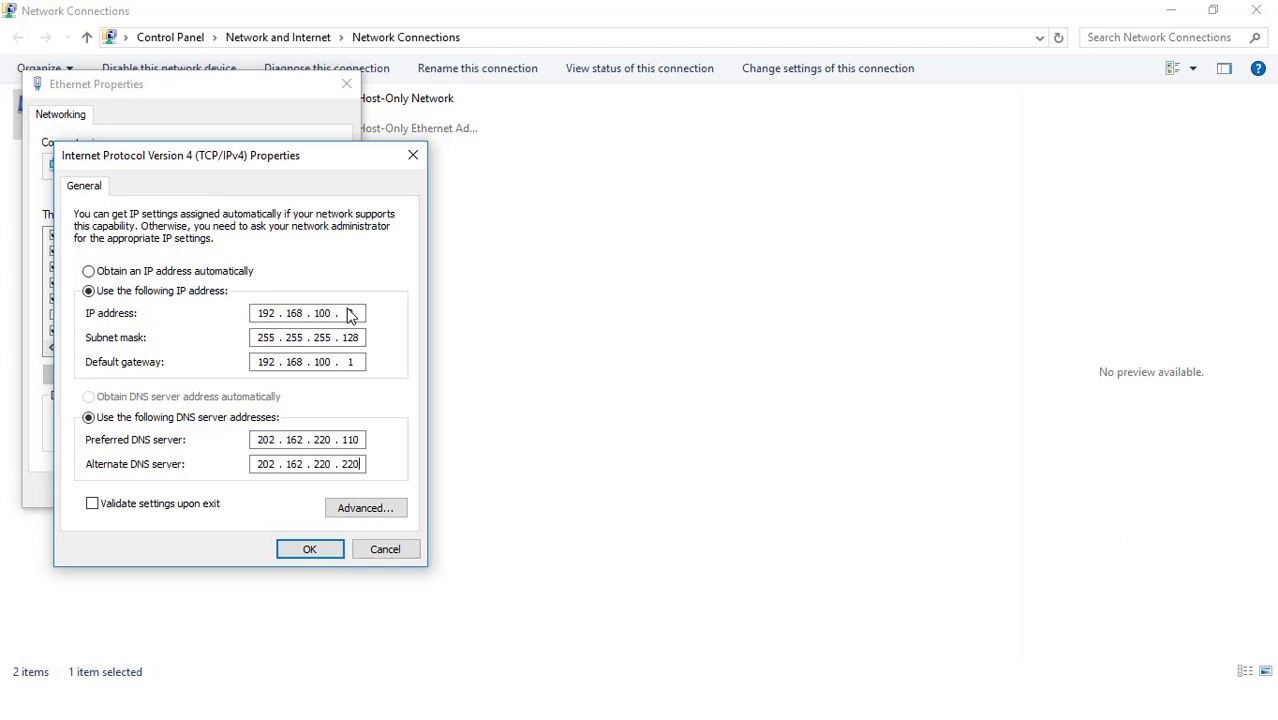
pyautogui.press('Return')
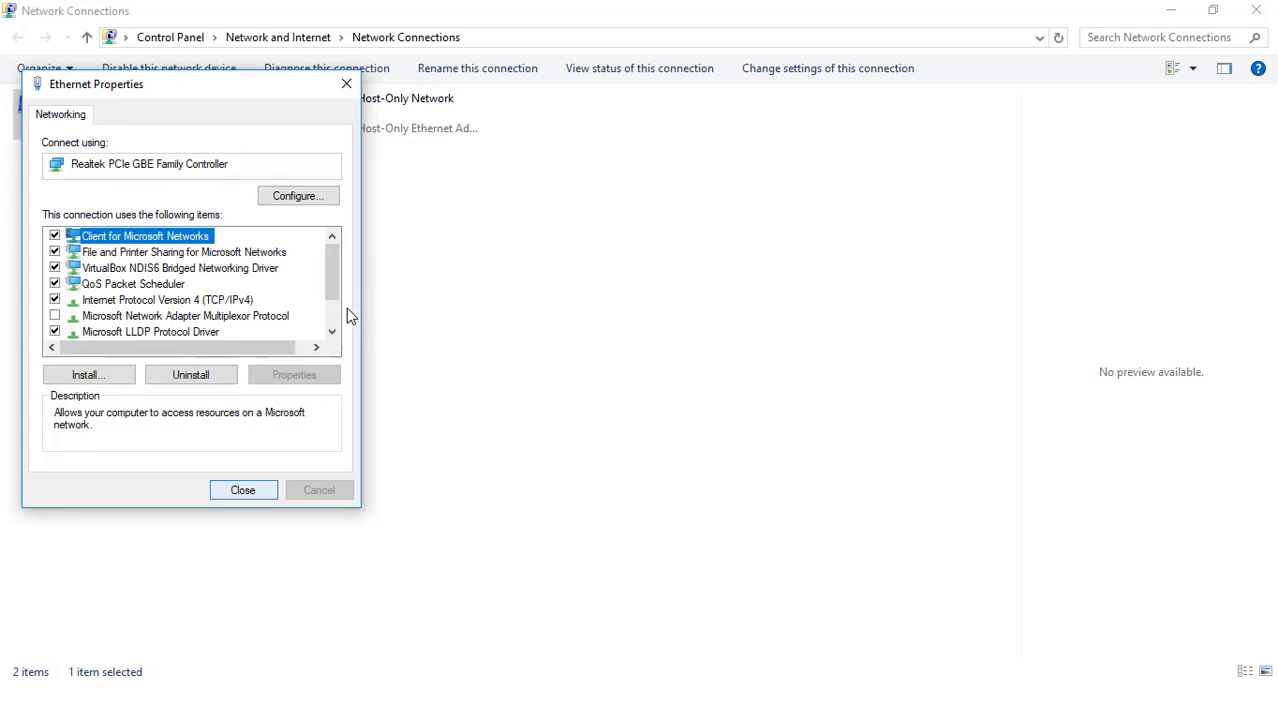
pyautogui.press('Return')
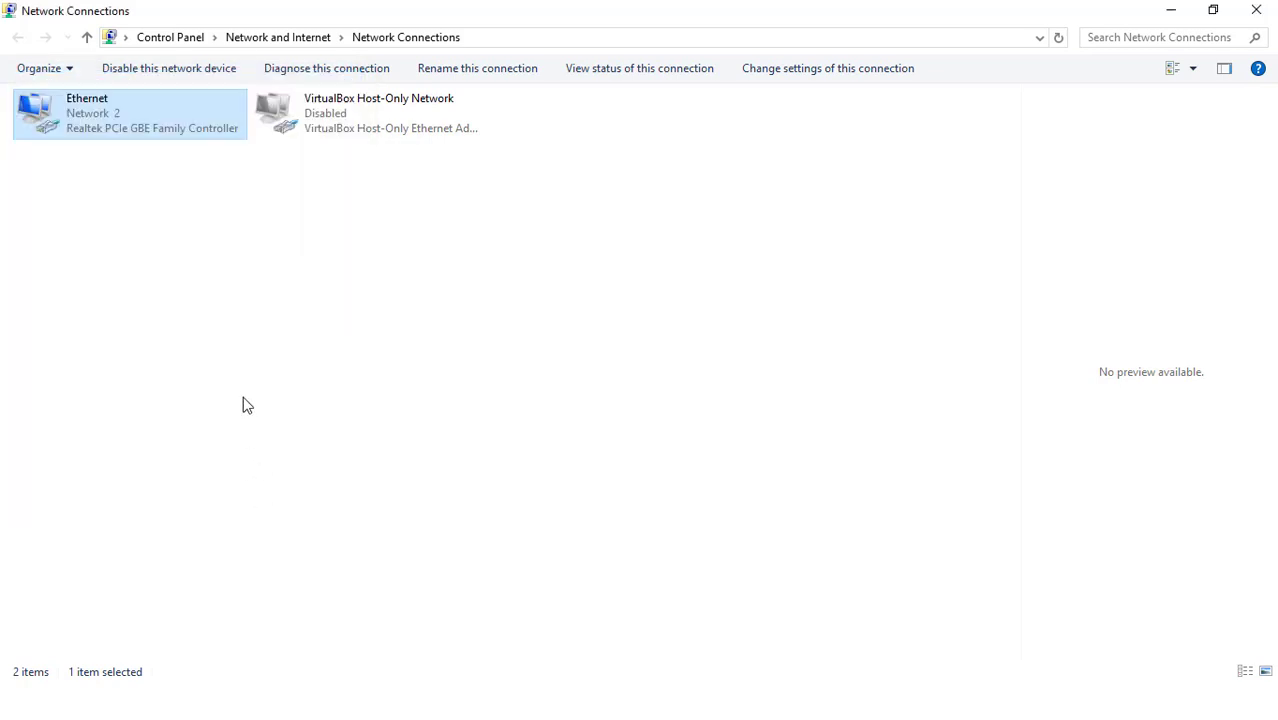
# Check the Ethernet adapter's updated IPv4 address, gateway and DNS servers in its connection details
pyautogui.rightClick(163, 119)
pyautogui.click(191, 156)
pyautogui.click(538, 342)
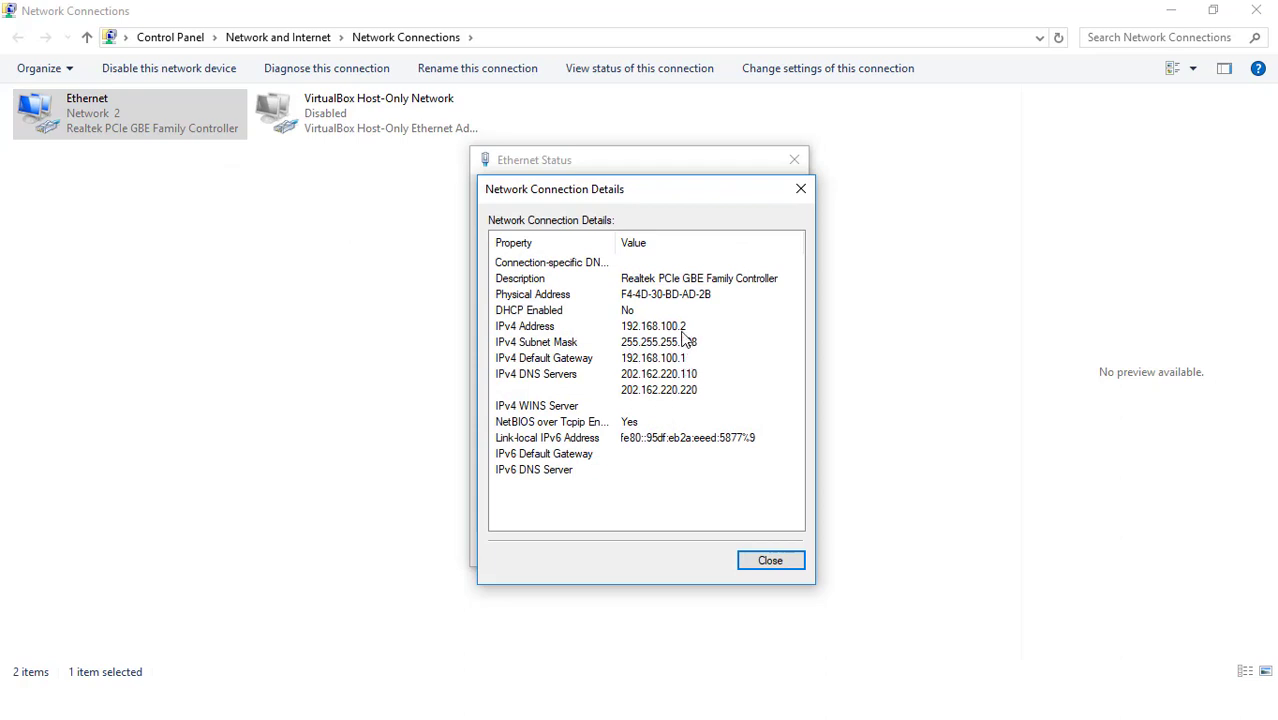
pyautogui.click(801, 189)
pyautogui.click(794, 160)
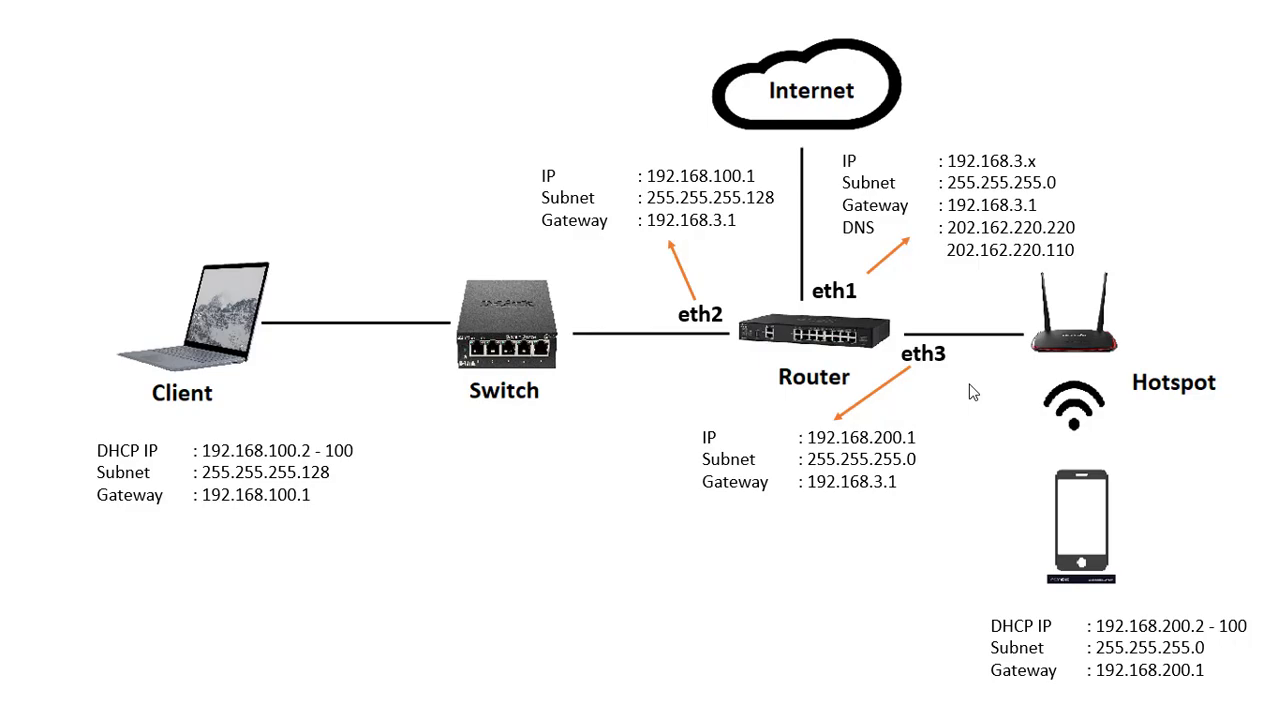
# In a Command Prompt, ping the router's local address 192.168.100.1 from the client
pyautogui.press('super')
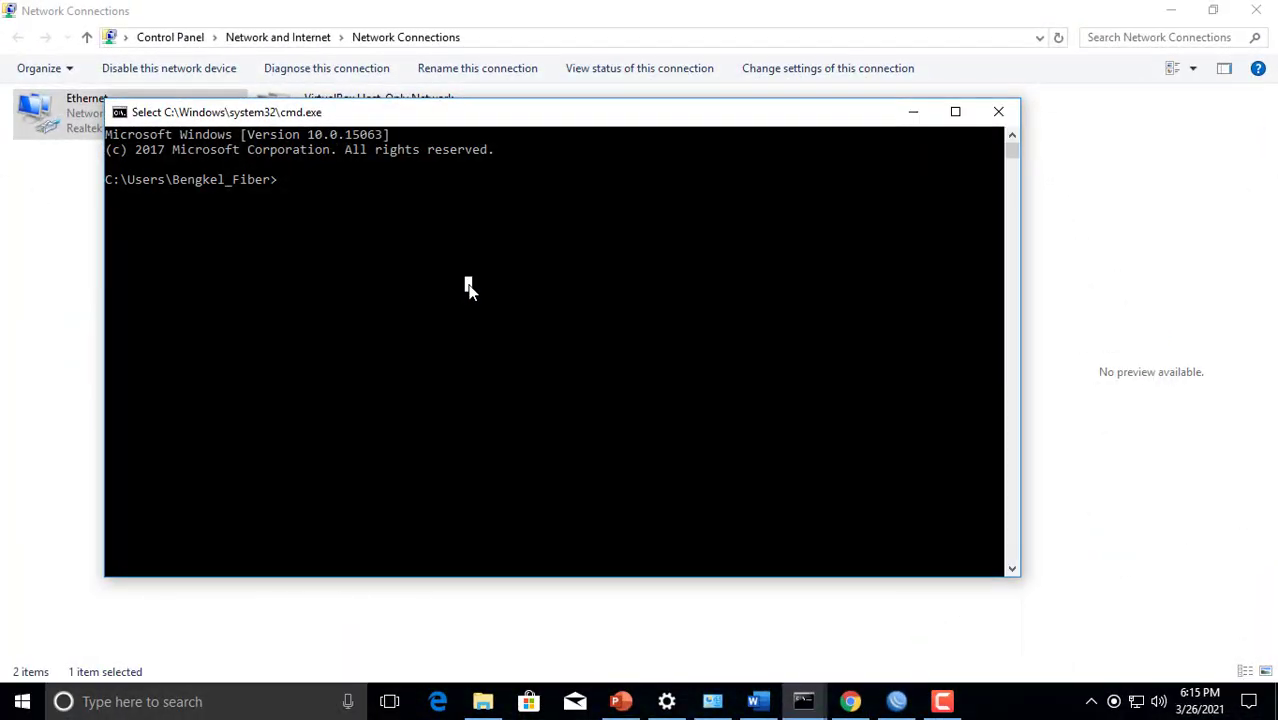
pyautogui.write('ping ')
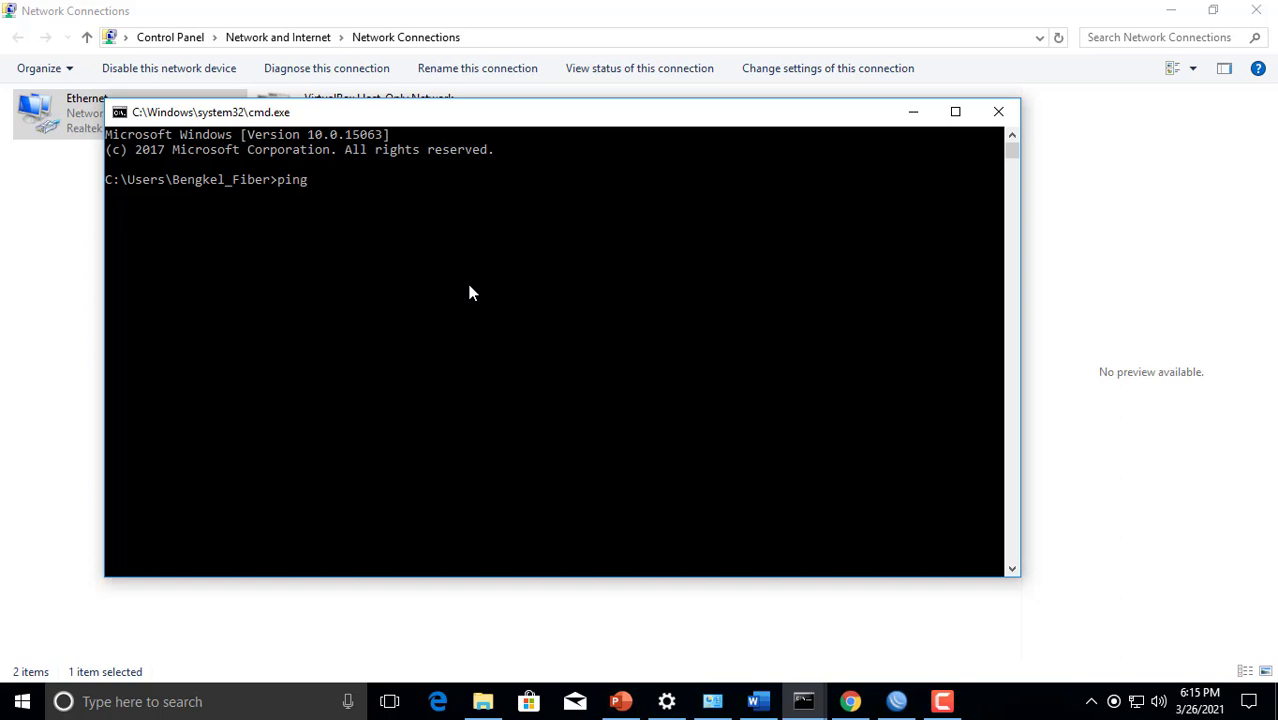
pyautogui.write('192.168.100.1')
pyautogui.press('Return')
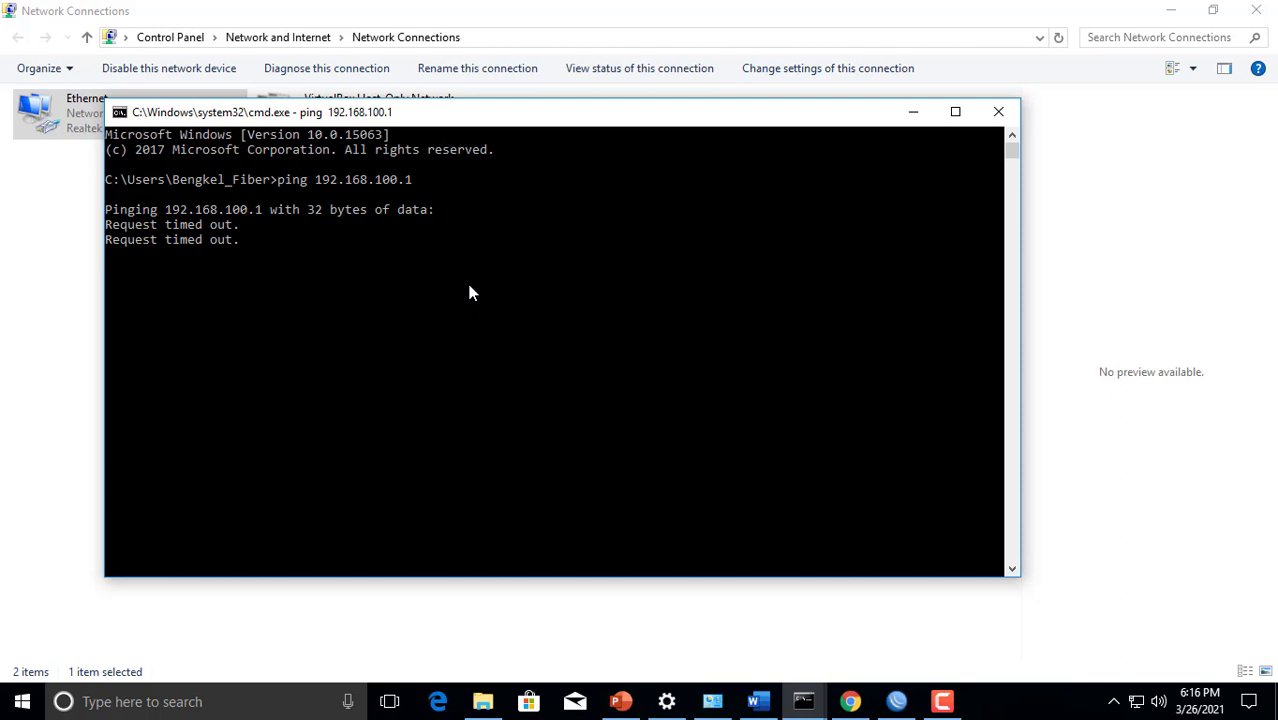
pyautogui.click(470, 292)
pyautogui.rightClick(469, 286)
pyautogui.click(459, 298)
pyautogui.rightClick(458, 299)
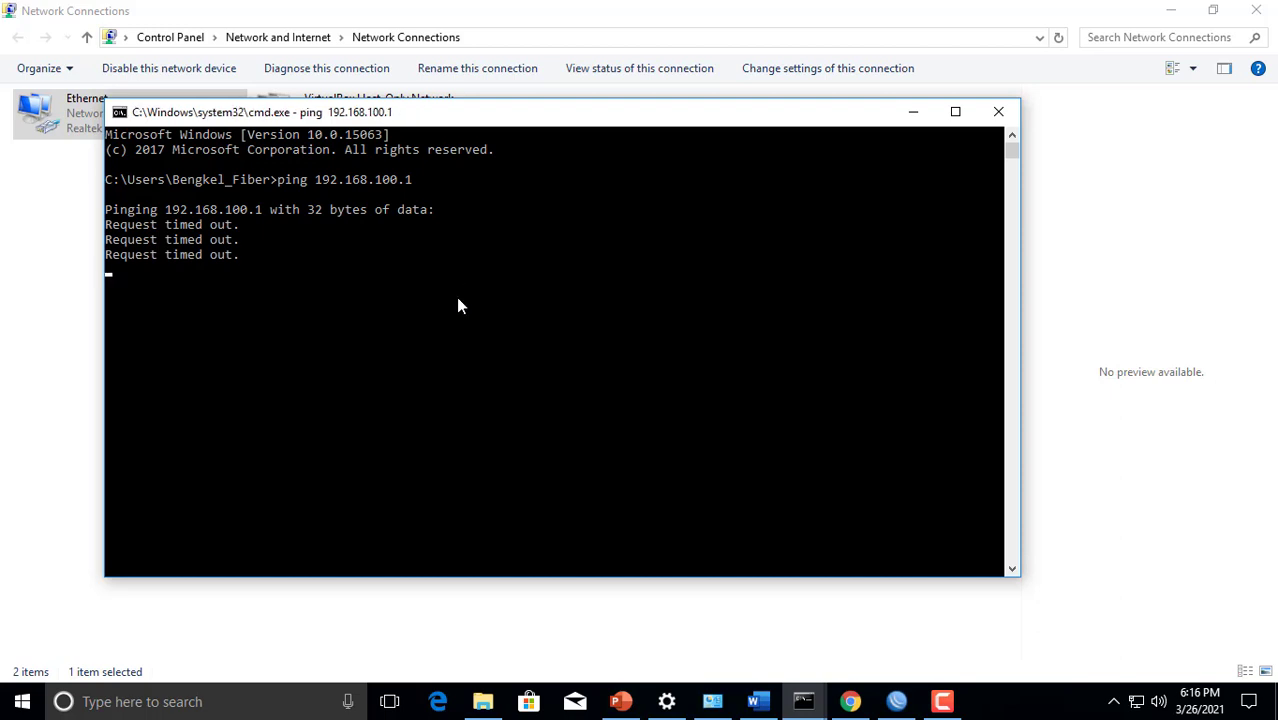
pyautogui.click(458, 299)
pyautogui.rightClick(458, 299)
pyautogui.click(458, 299)
pyautogui.rightClick(458, 299)
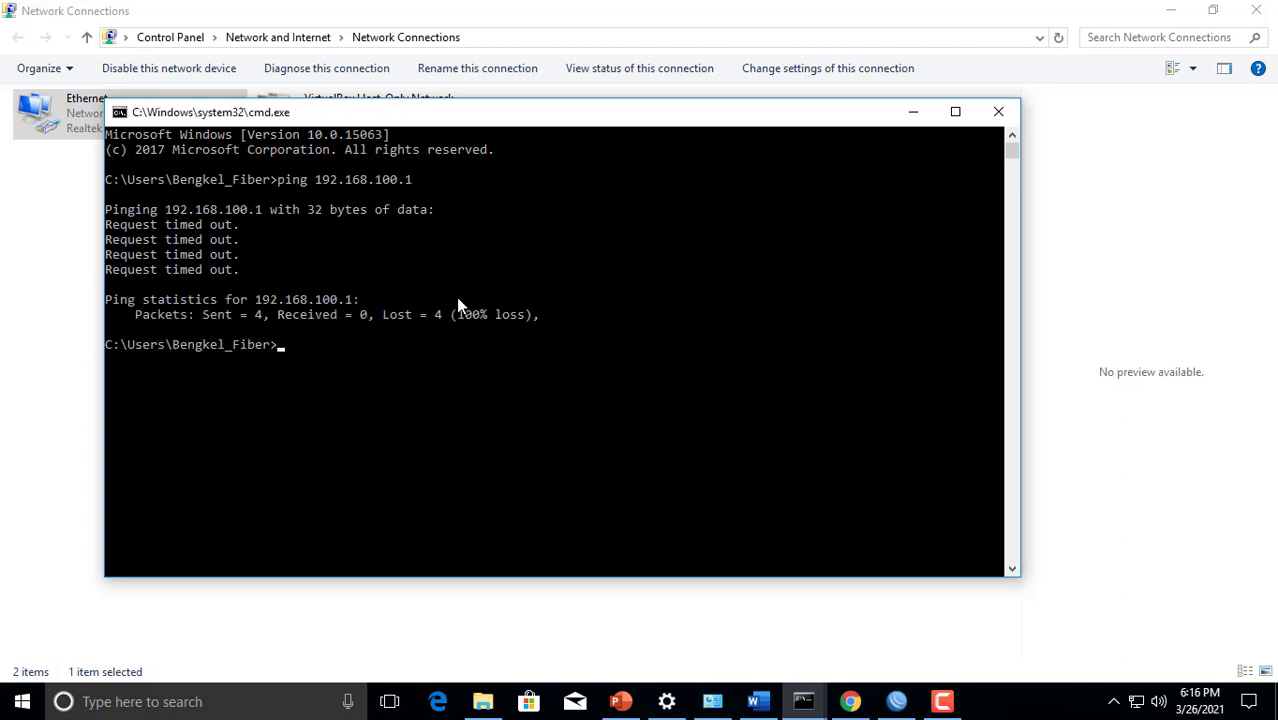
# Ping the router's hotspot interface address 192.168.200.1 and interrupt the command after a few requests
pyautogui.press('Up')
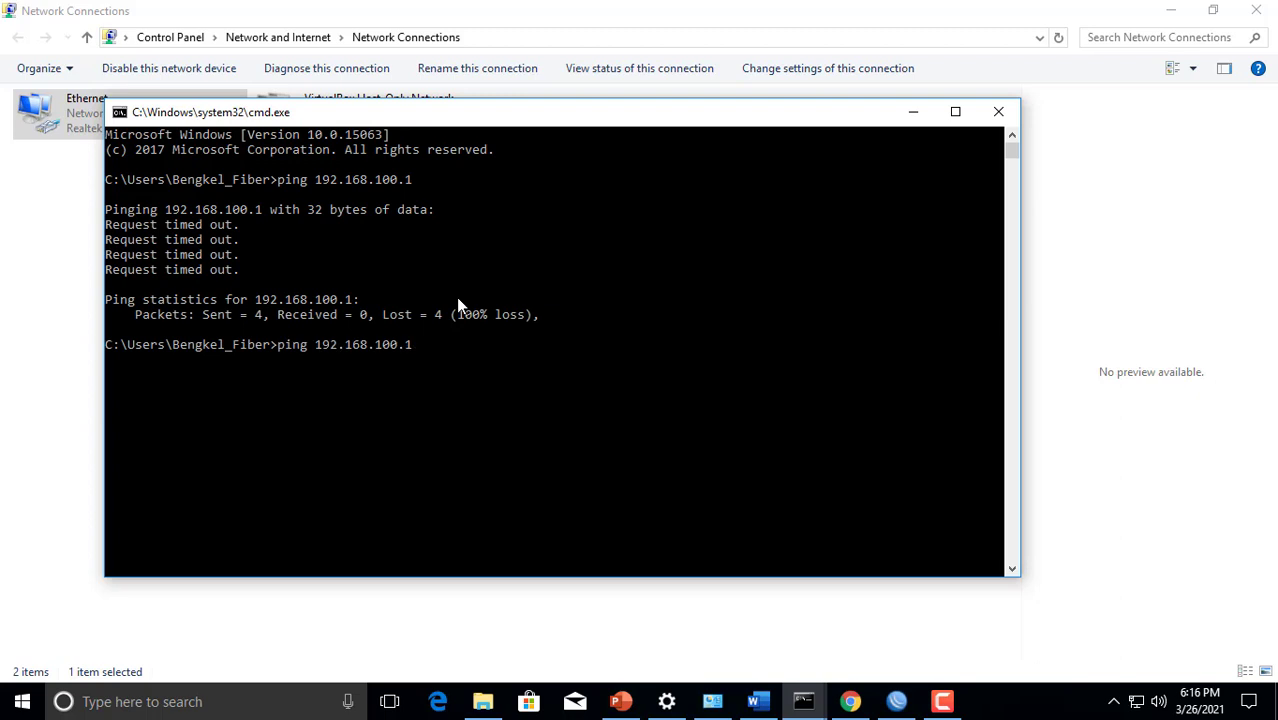
pyautogui.press('BackSpace')
pyautogui.press('BackSpace')
pyautogui.press('BackSpace')
pyautogui.press('BackSpace')
pyautogui.press('BackSpace')
pyautogui.write('200.1')
pyautogui.press('Return')
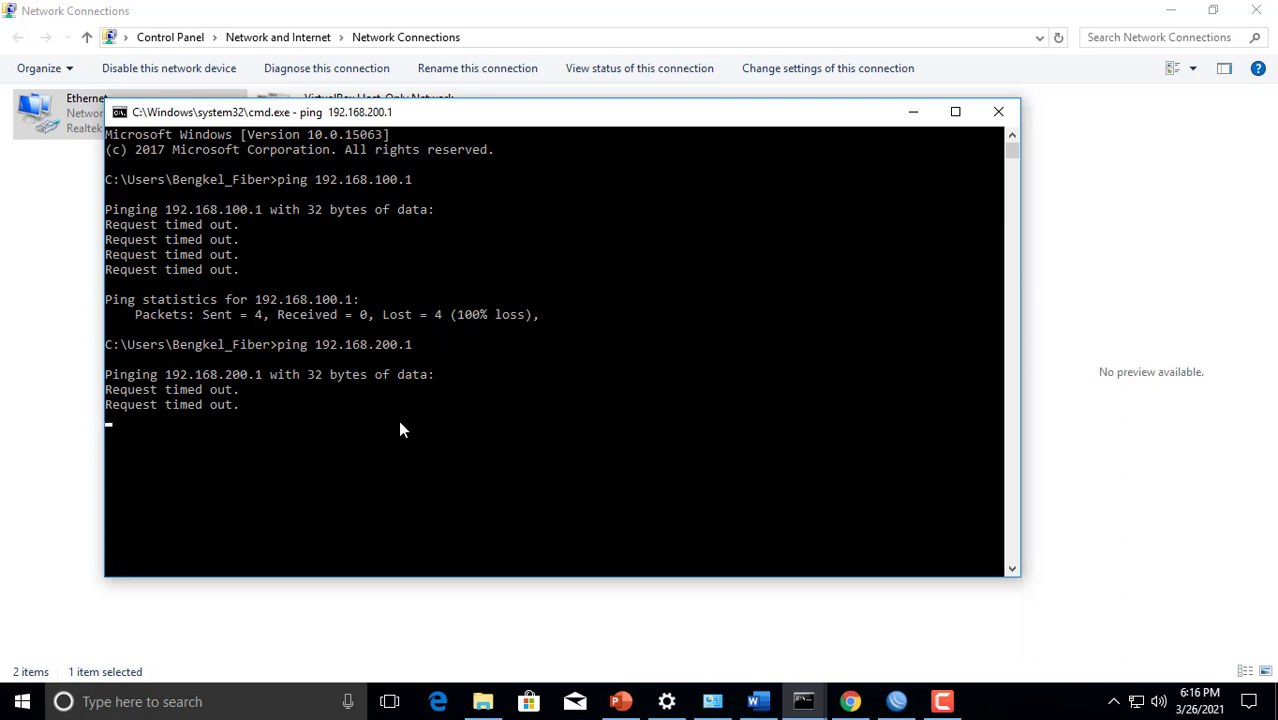
pyautogui.hotkey('ctrl', 'c')
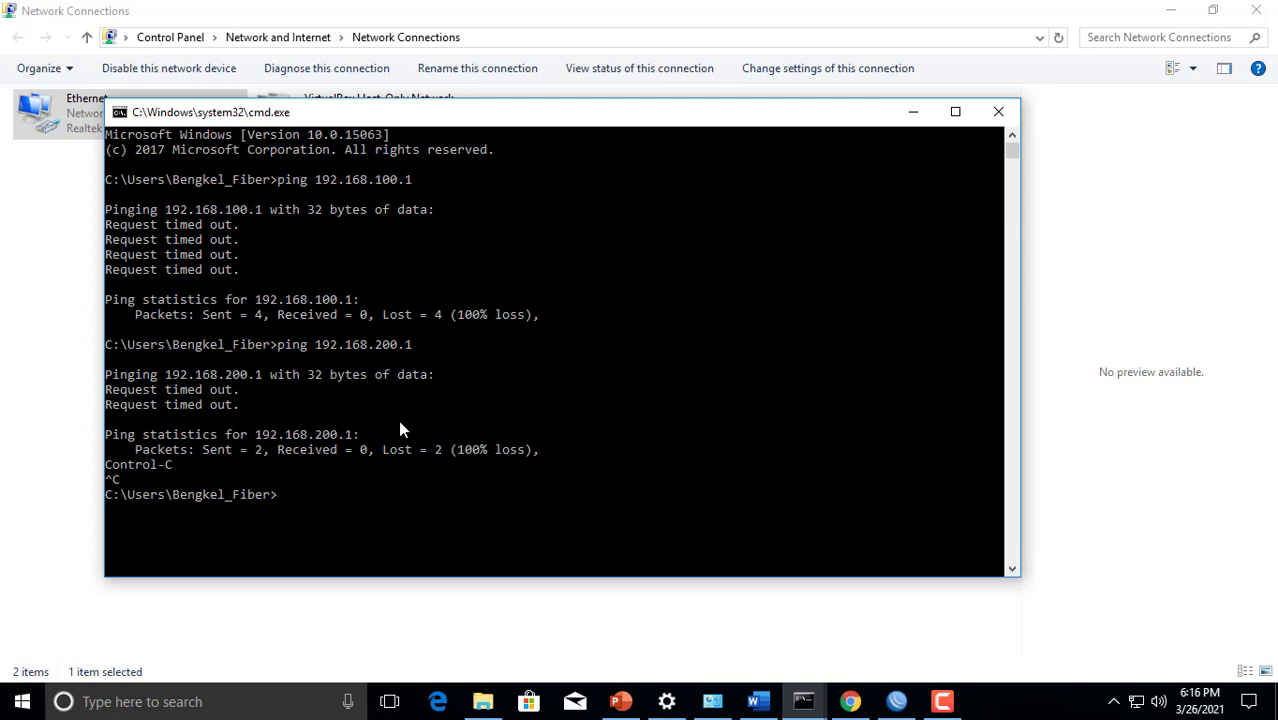
# Ping the router's internet-side address 192.168.3.99 from the client
pyautogui.write('ping 192.168.3.99')
pyautogui.press('Return')
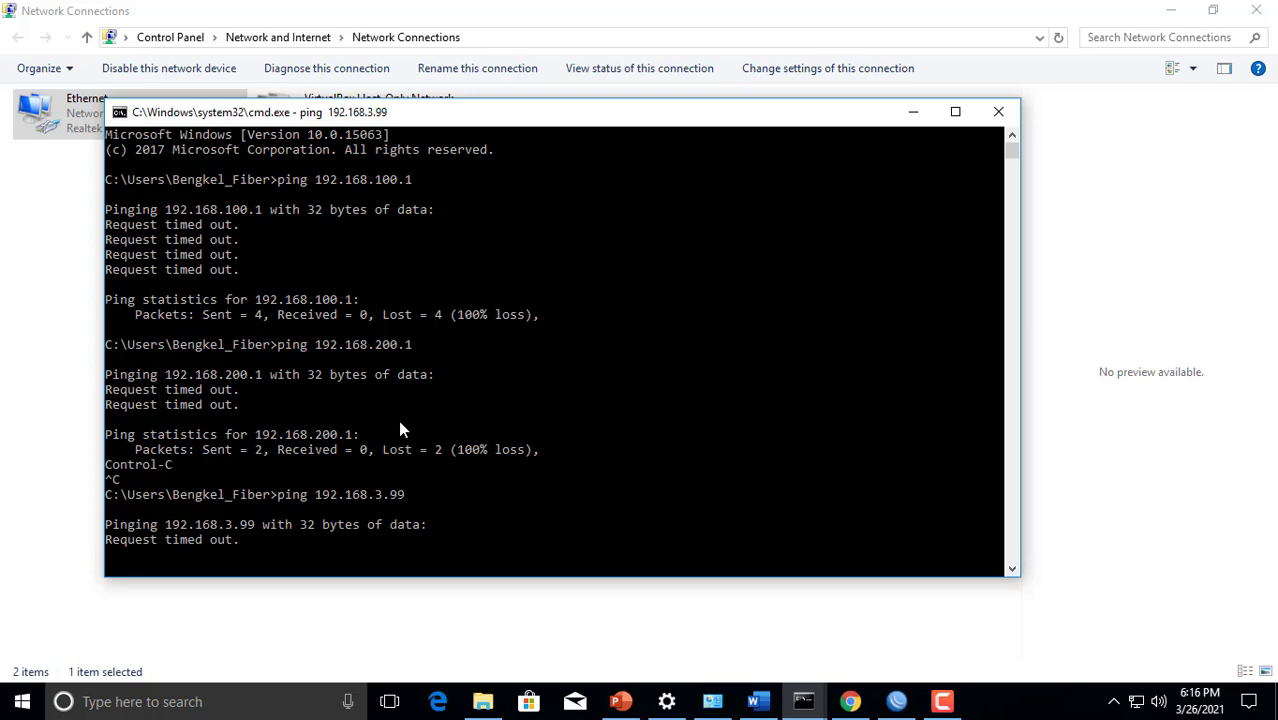
# Switch to the Word task sheet listing the local network requirements
pyautogui.hotkey('alt', 'Tab')
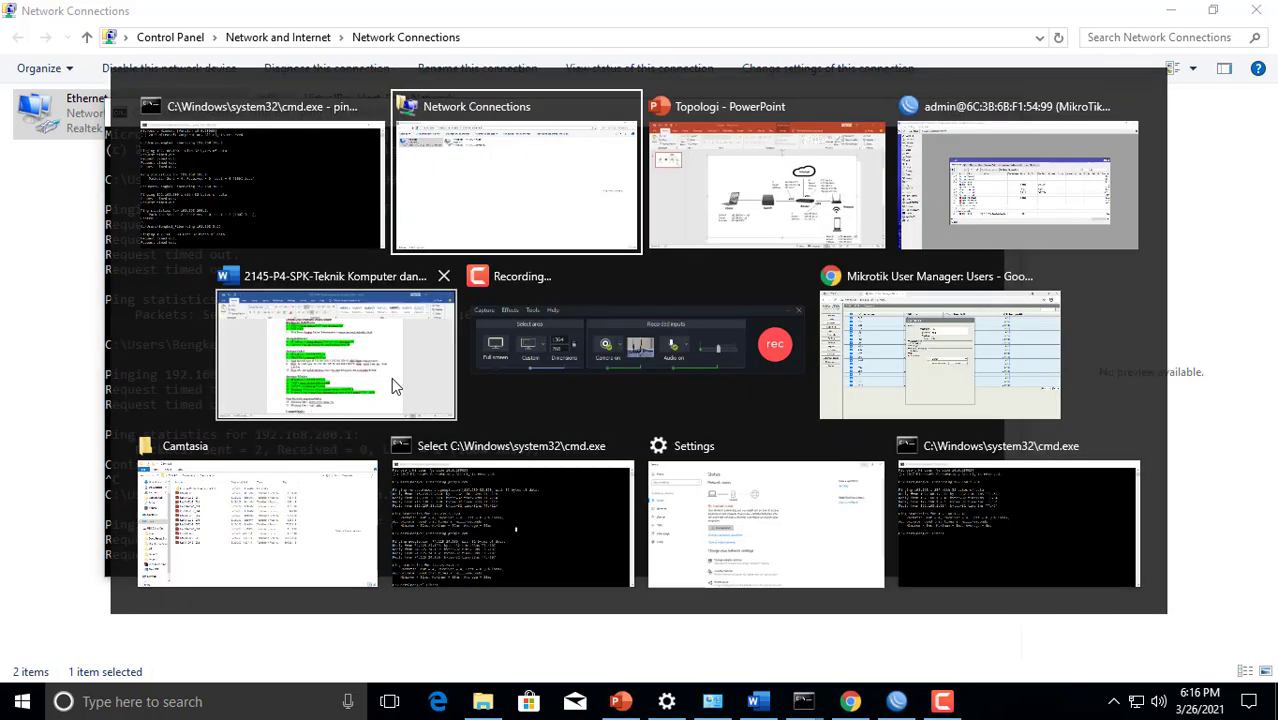
pyautogui.click(391, 377)
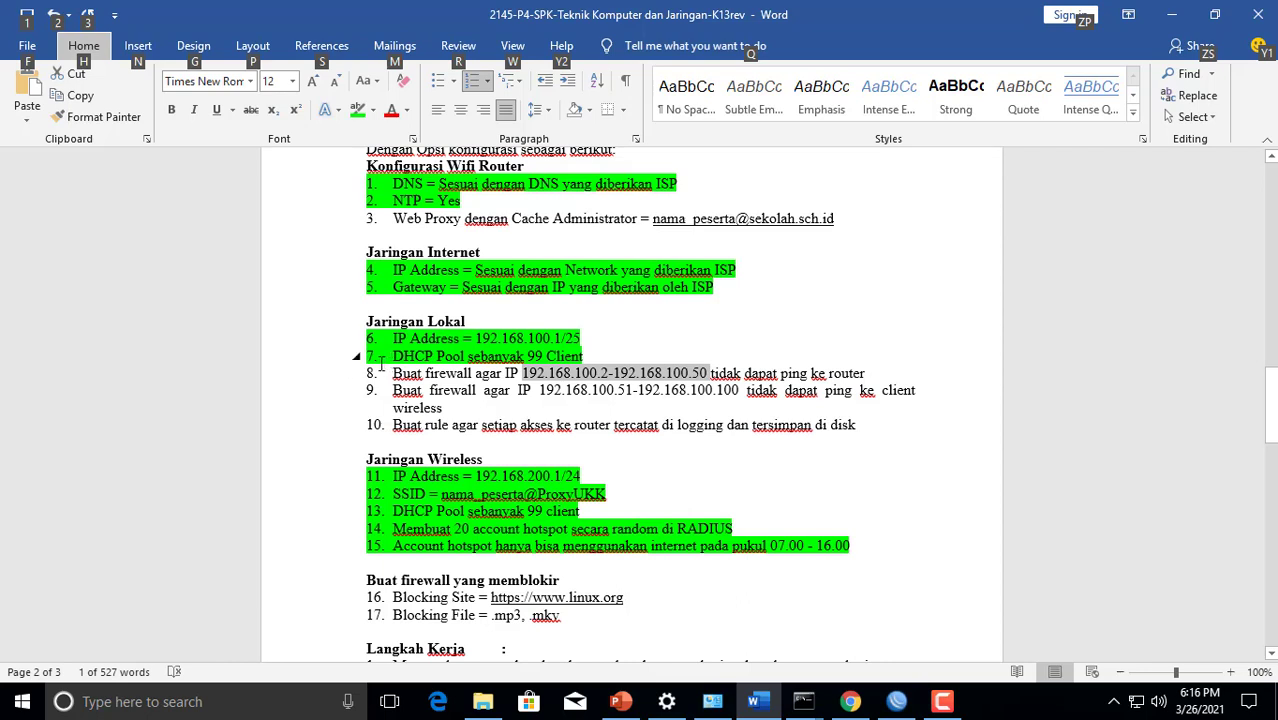
pyautogui.press('alt')
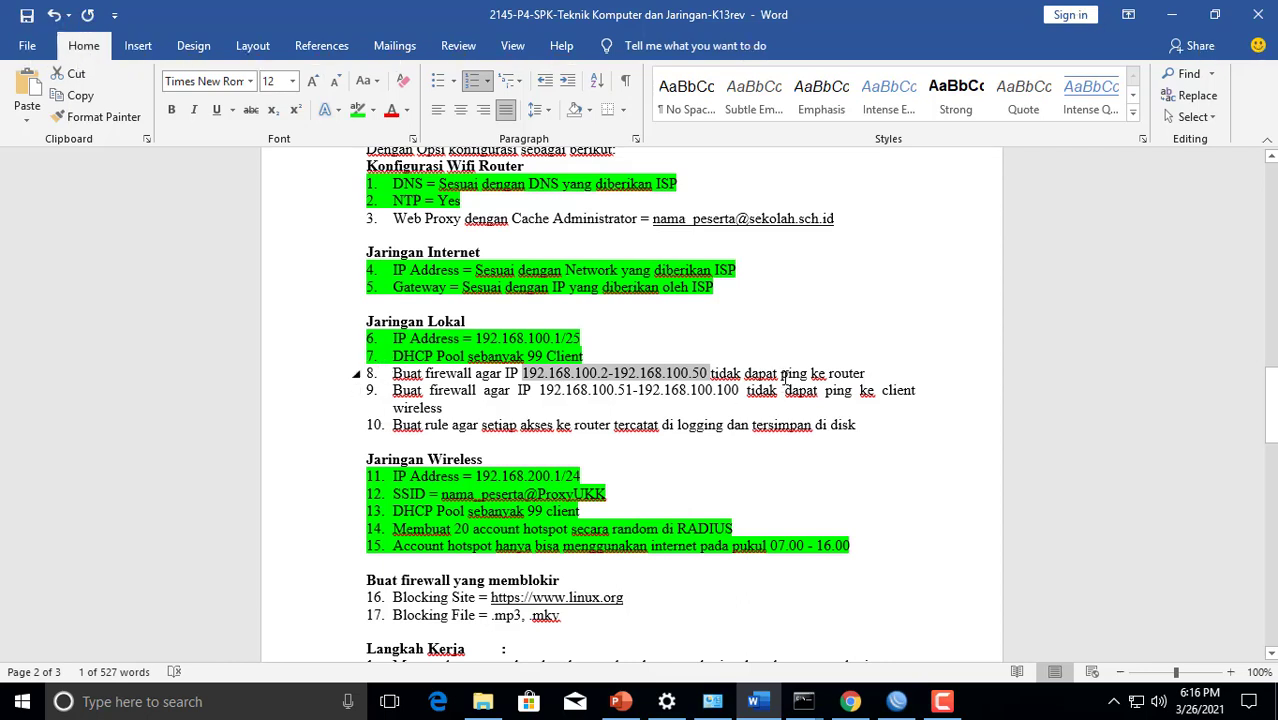
pyautogui.click(785, 377)
pyautogui.moveTo(868, 376); pyautogui.dragTo(306, 373)
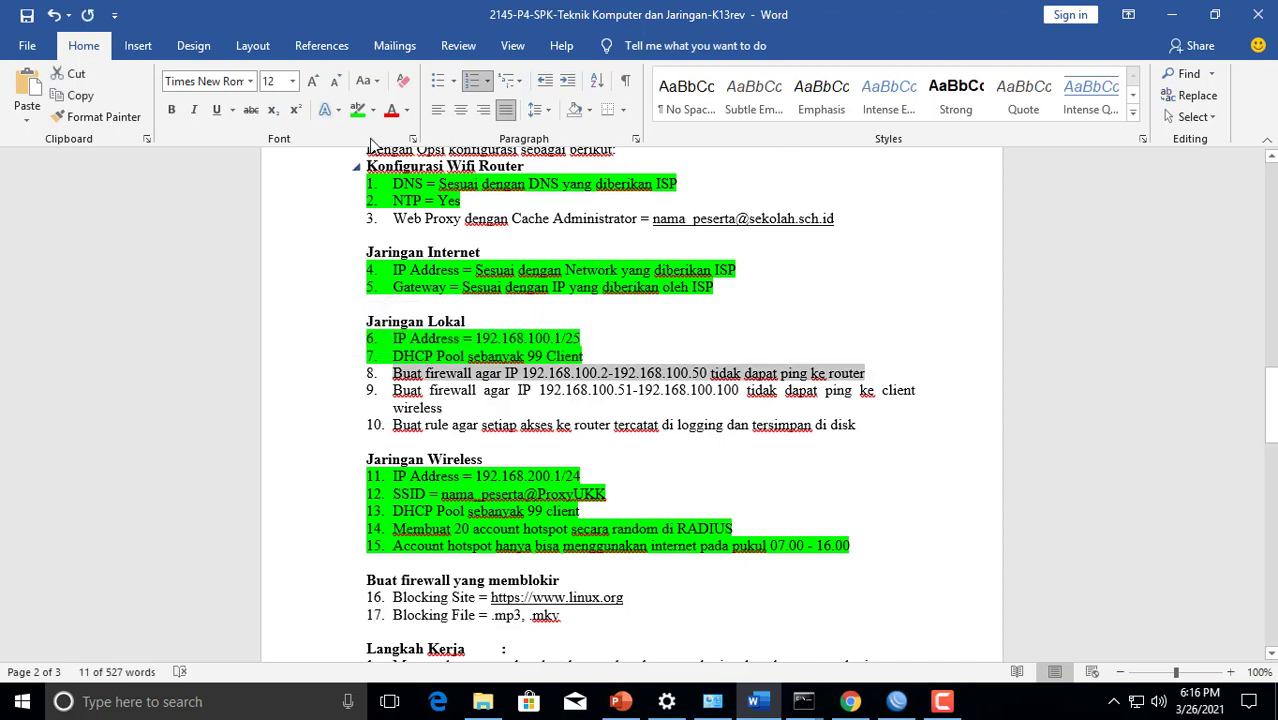
pyautogui.click(357, 109)
pyautogui.click(485, 257)
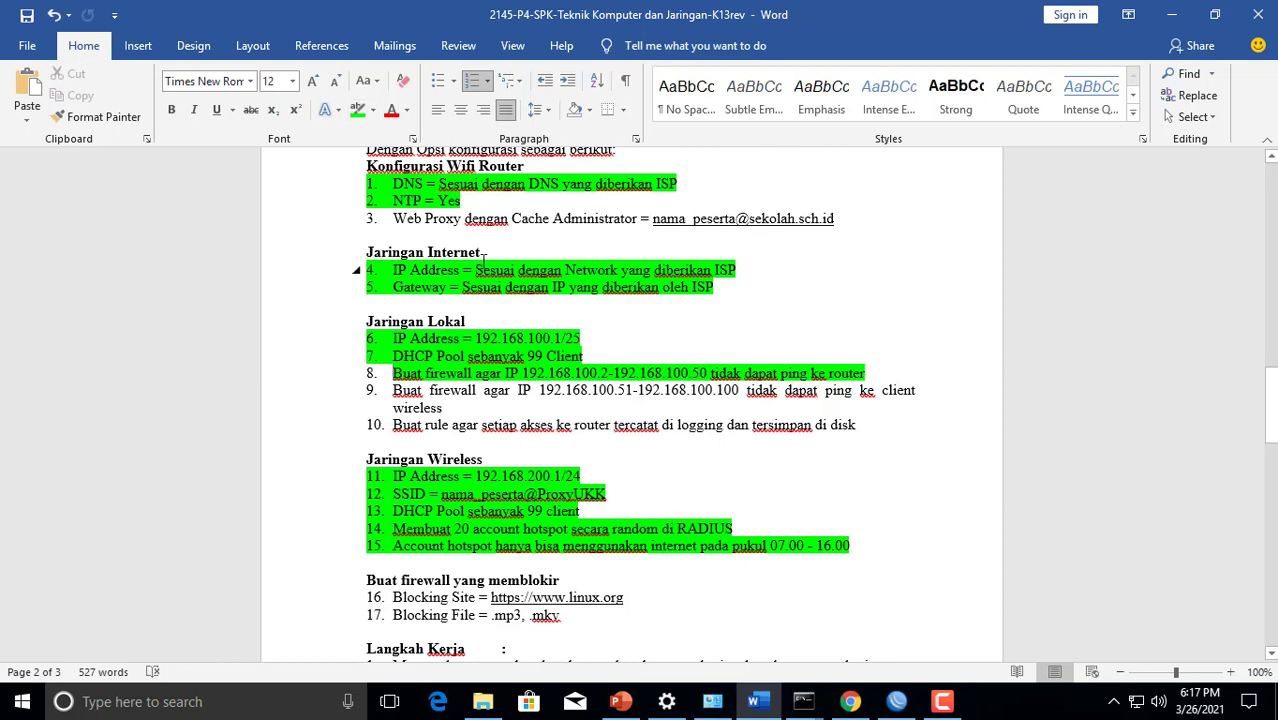
pyautogui.hotkey('ctrl', 'z')
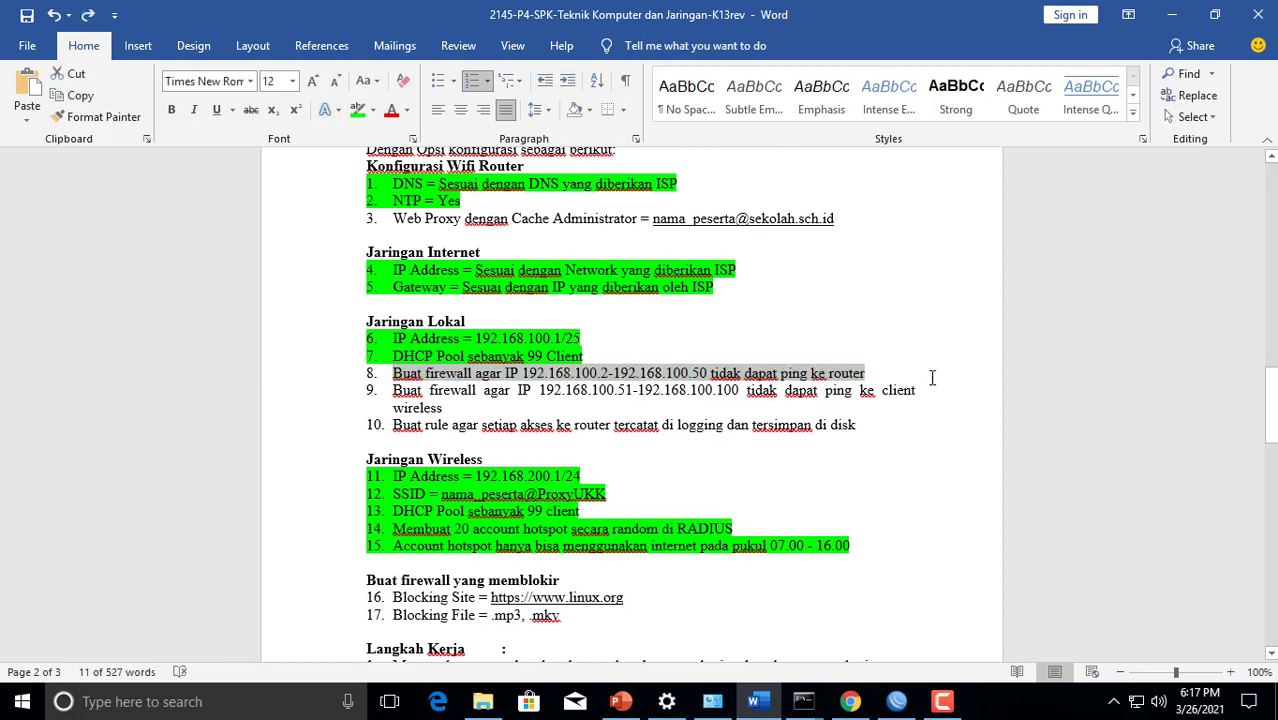
# Highlight item 8, the router ping block for 192.168.100.2-192.168.100.50, in green and place the cursor in item 9
pyautogui.moveTo(930, 376); pyautogui.dragTo(314, 371)
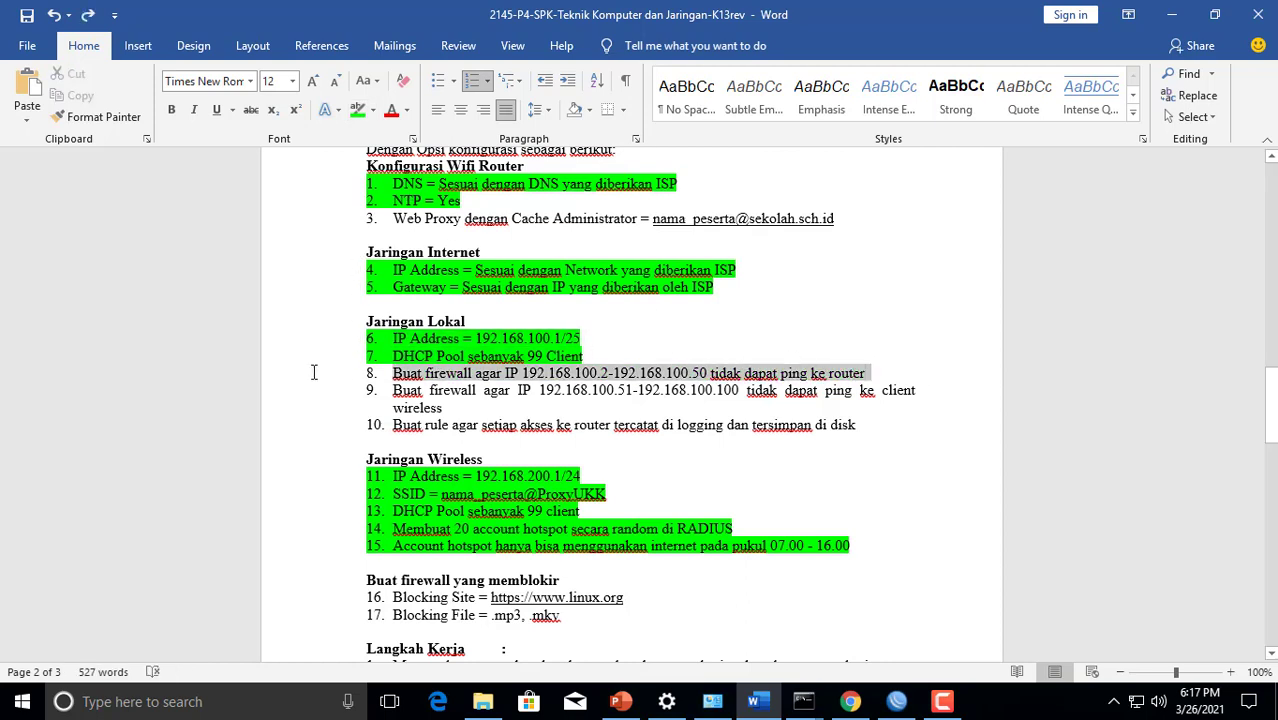
pyautogui.click(357, 109)
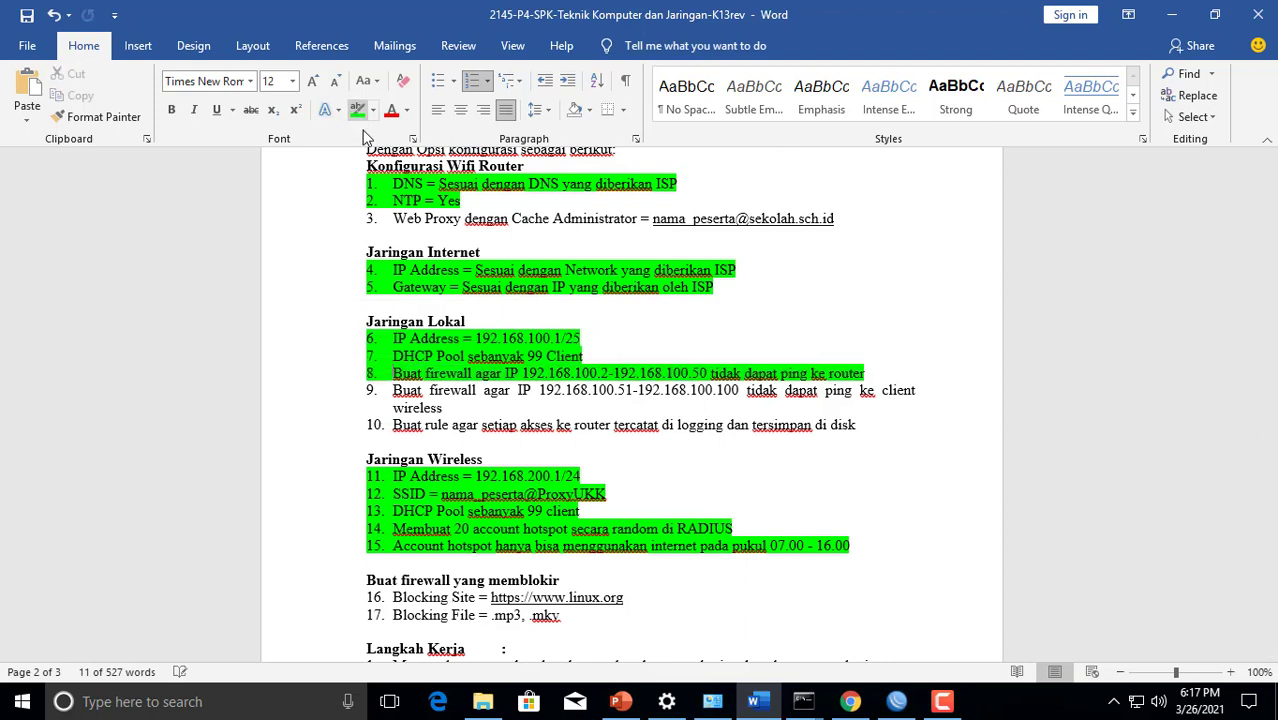
pyautogui.click(355, 270)
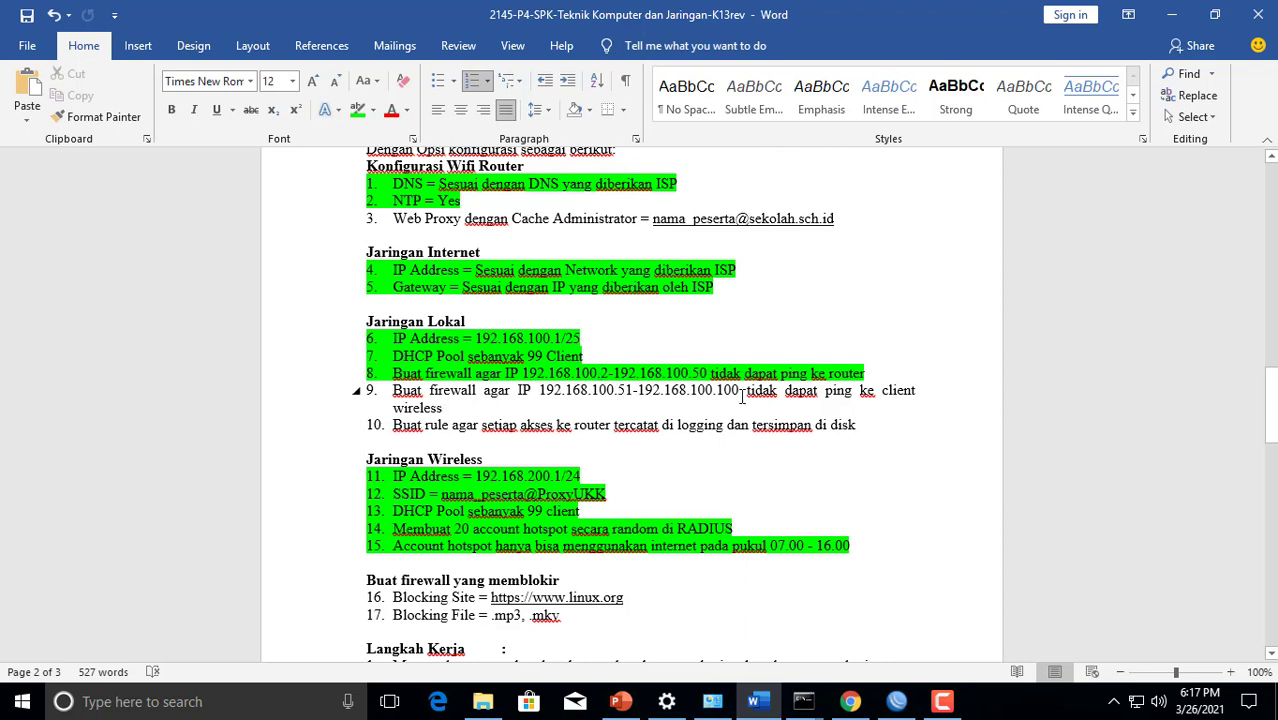
pyautogui.press('Down')
pyautogui.click(735, 394)
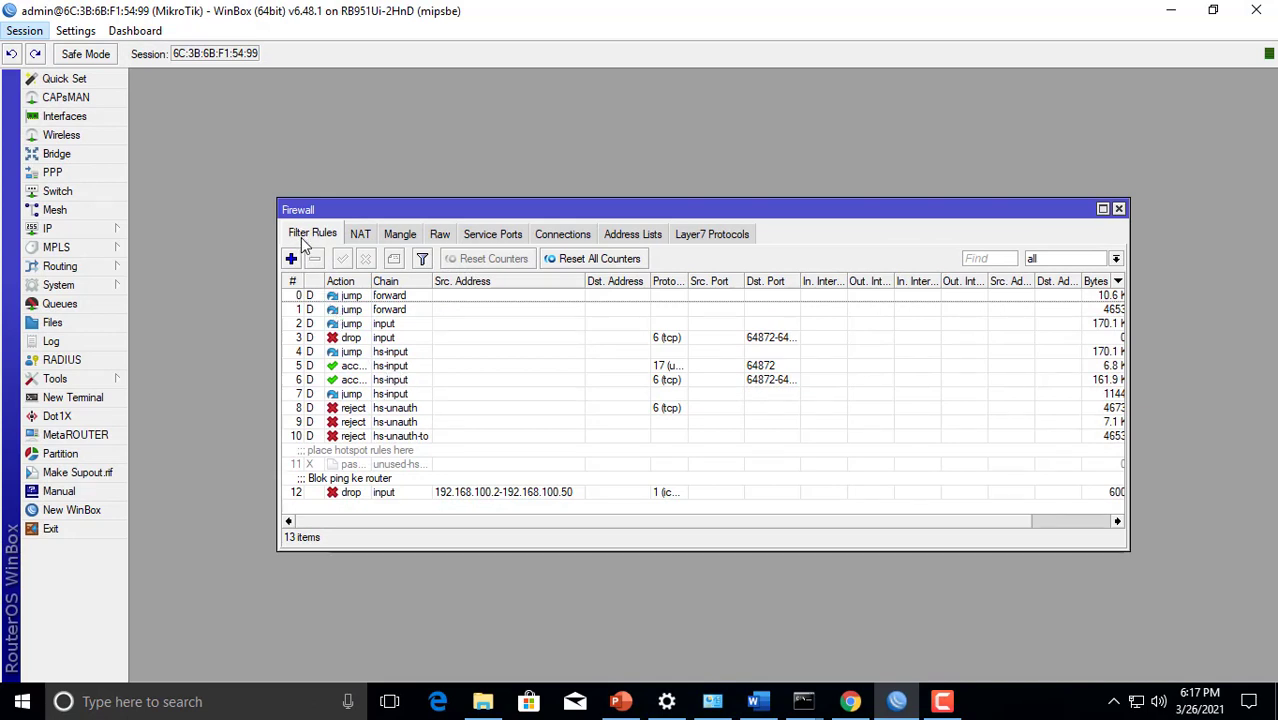
# In WinBox, start a new firewall filter rule in the forward chain with source address 192.168.100.51-192.168.100.100
pyautogui.click(291, 259)
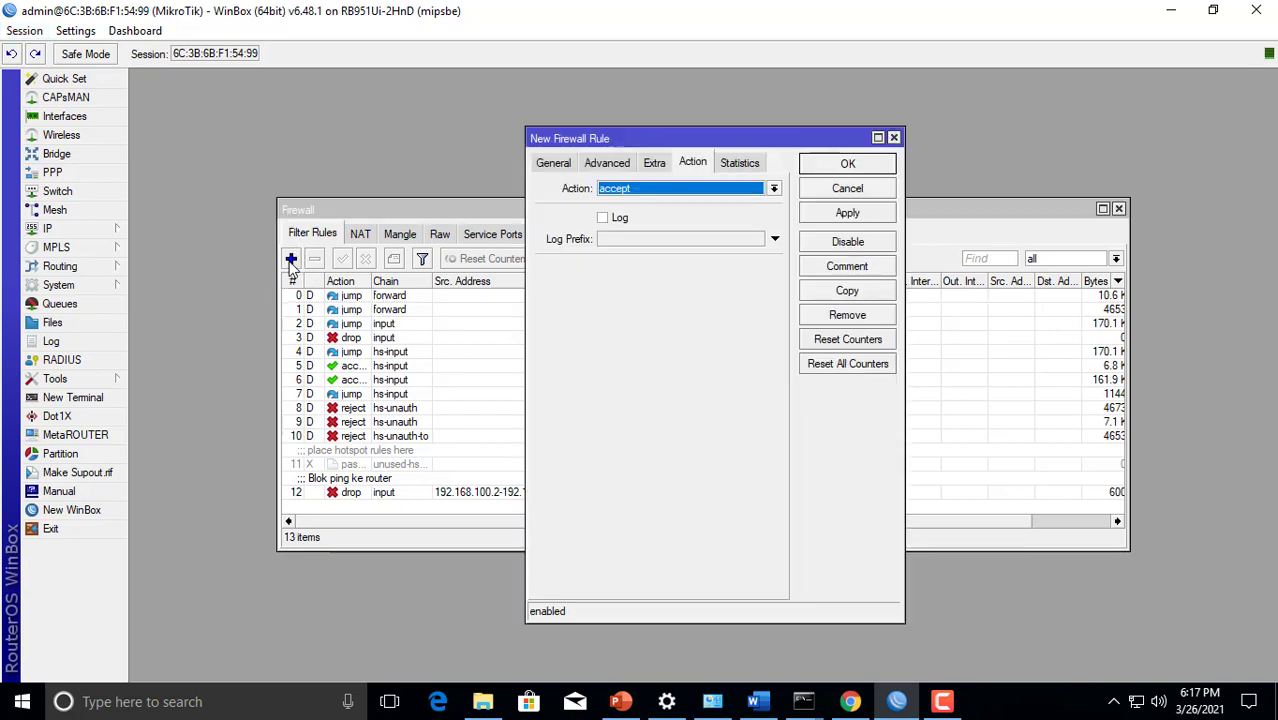
pyautogui.click(548, 163)
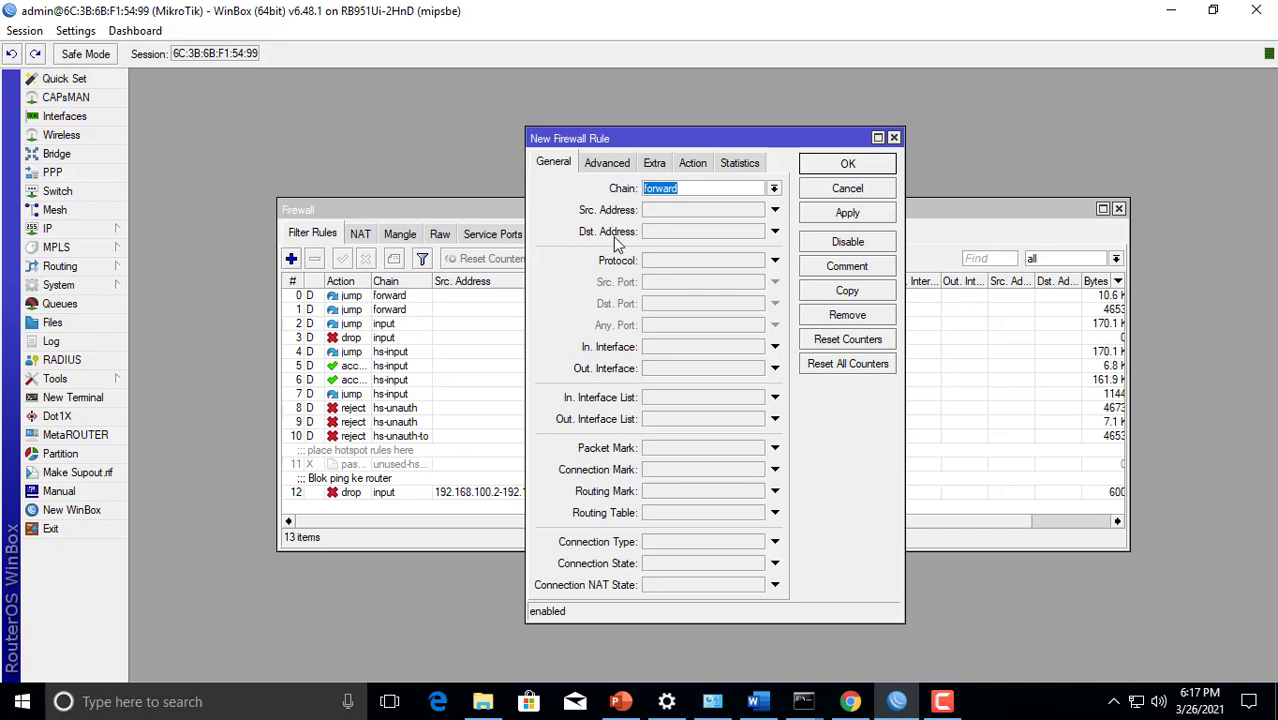
pyautogui.click(667, 214)
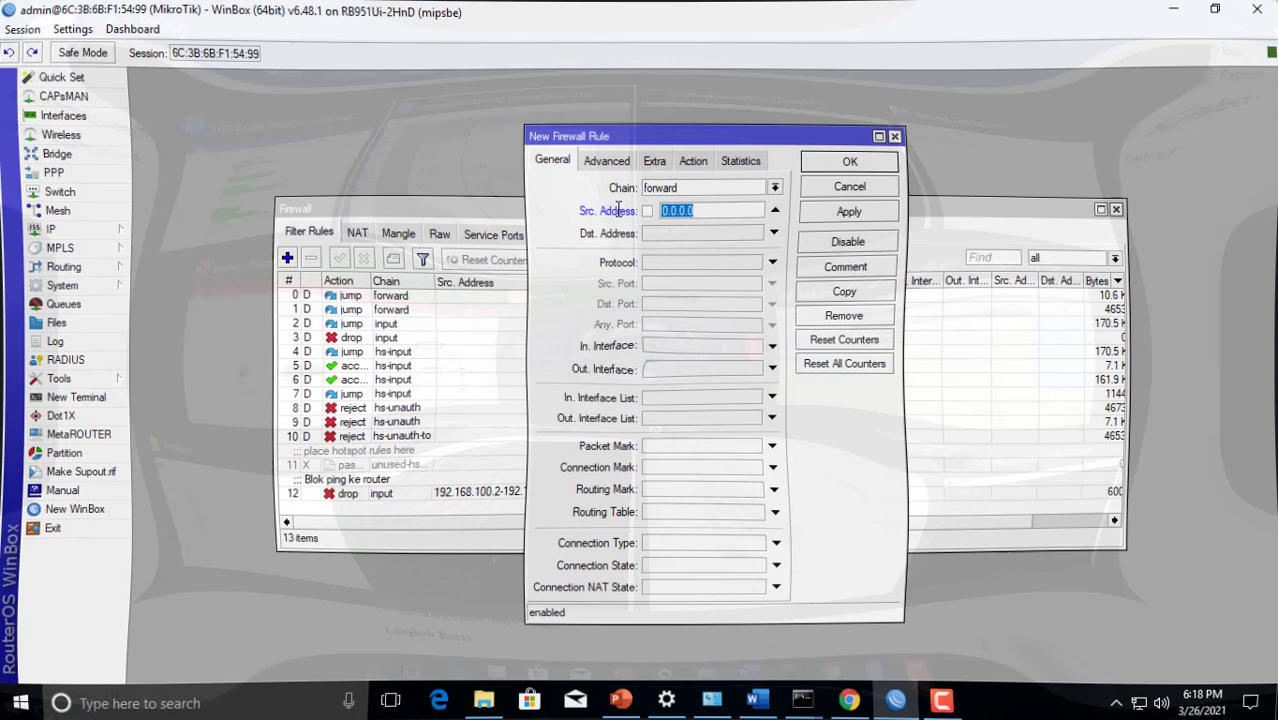
pyautogui.write('192.168')
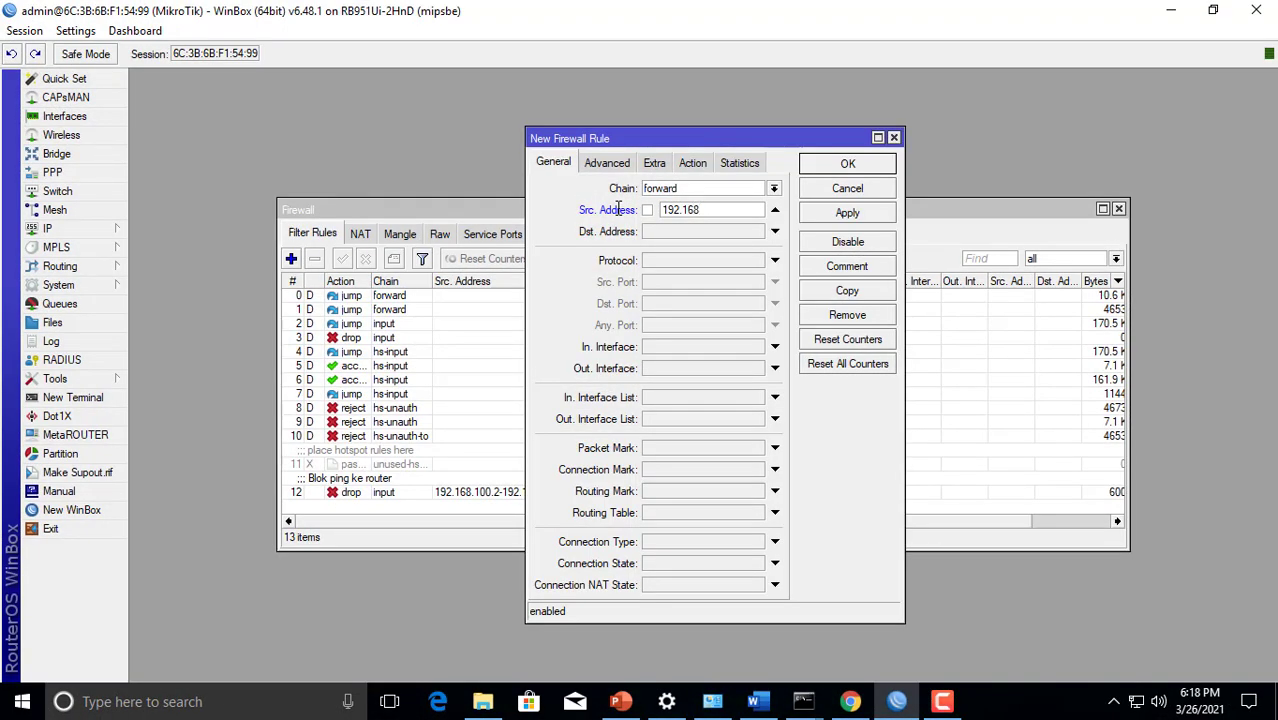
pyautogui.write('.100.')
pyautogui.write('51')
pyautogui.write('-192')
pyautogui.write('.168.1')
pyautogui.write('00.100')
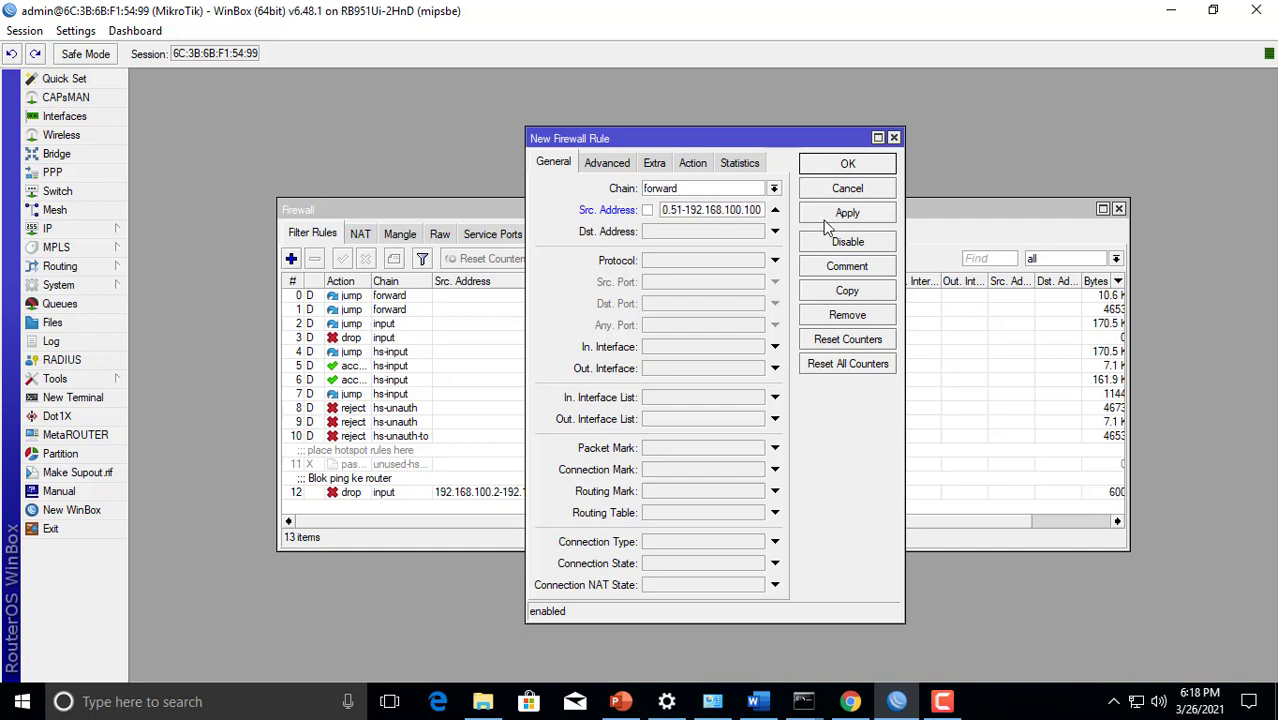
# Set the new rule's destination address to 192.168.200.0/24 and its protocol to icmp
pyautogui.click(723, 236)
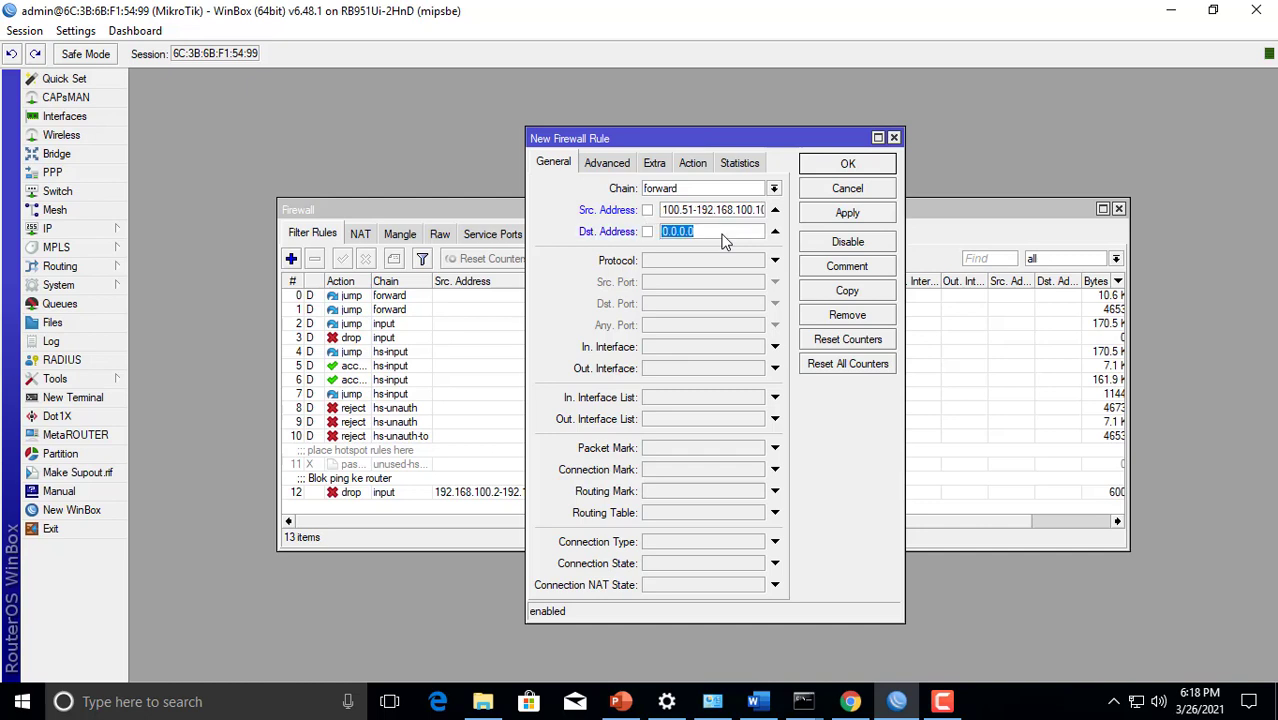
pyautogui.write('192.168.200.0/24')
pyautogui.click(709, 262)
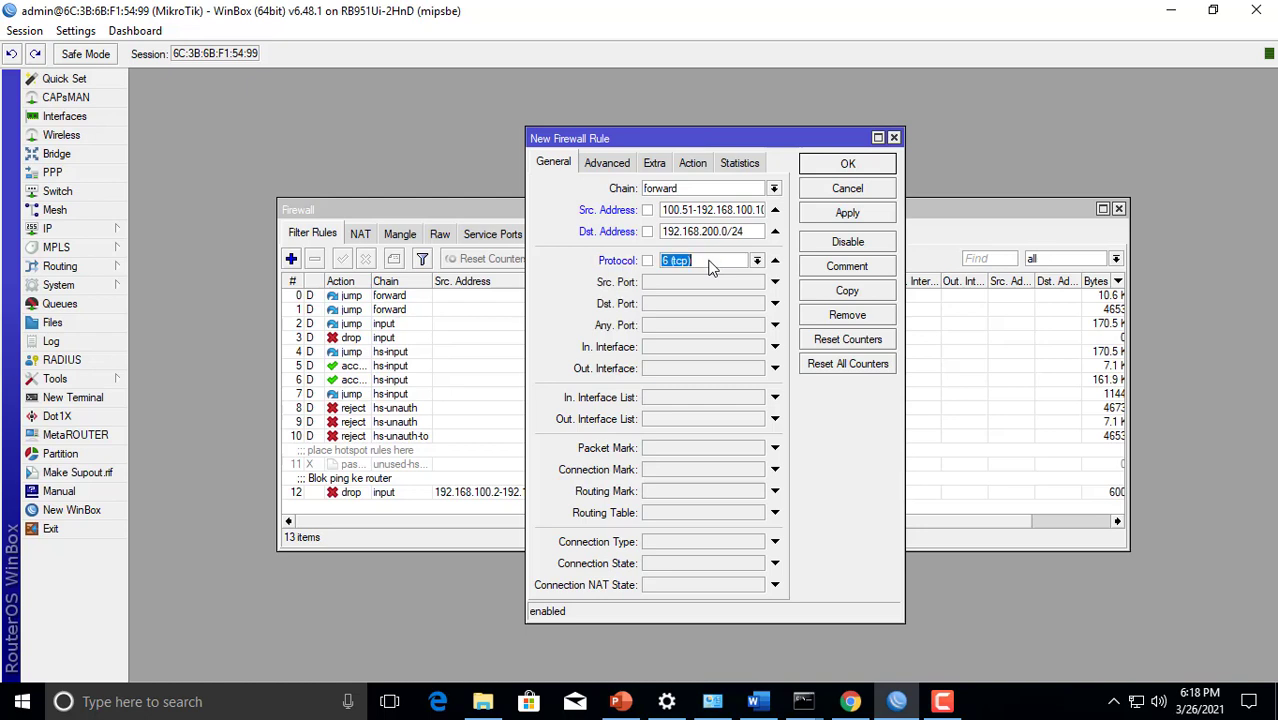
pyautogui.click(759, 262)
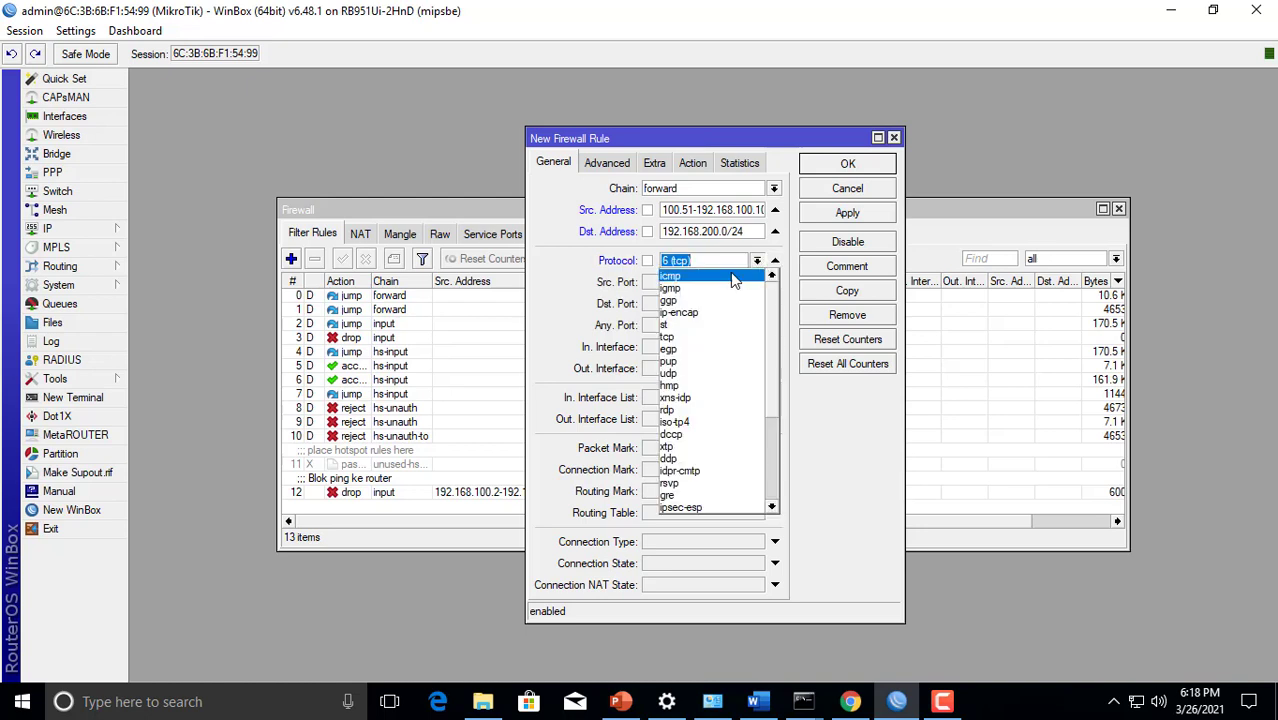
pyautogui.click(732, 277)
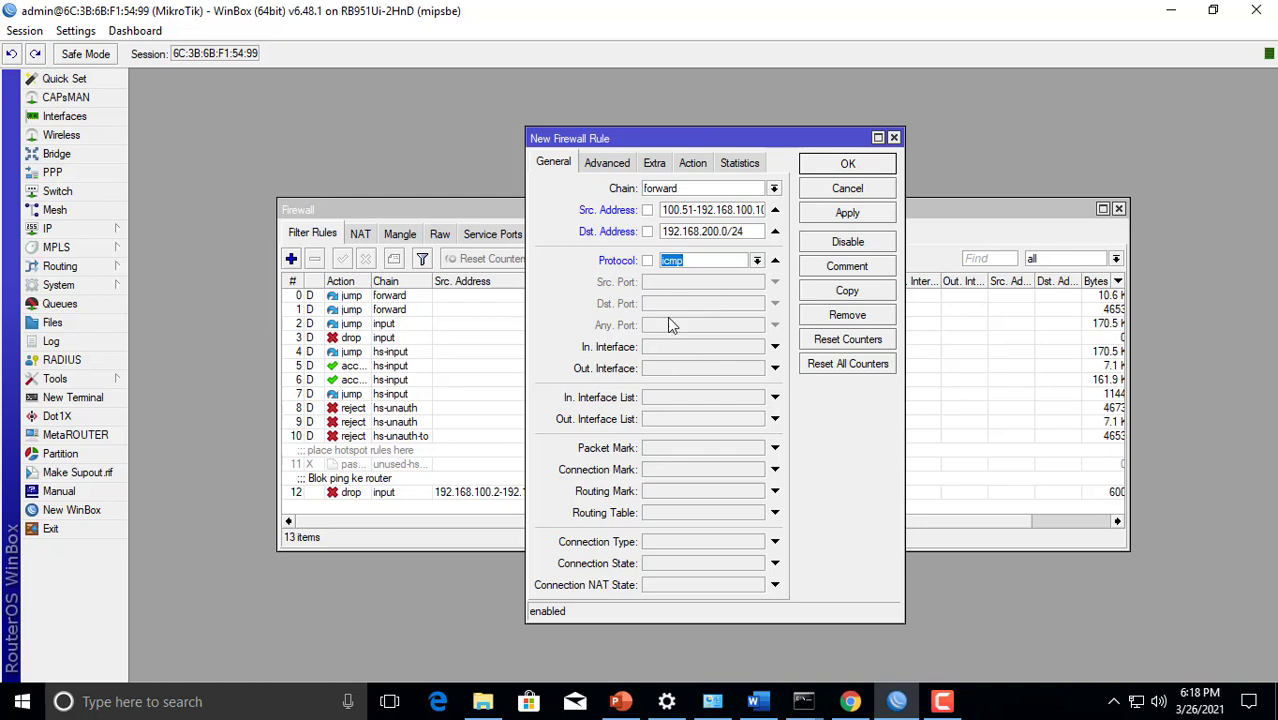
# Set the new firewall rule's action to drop
pyautogui.click(693, 163)
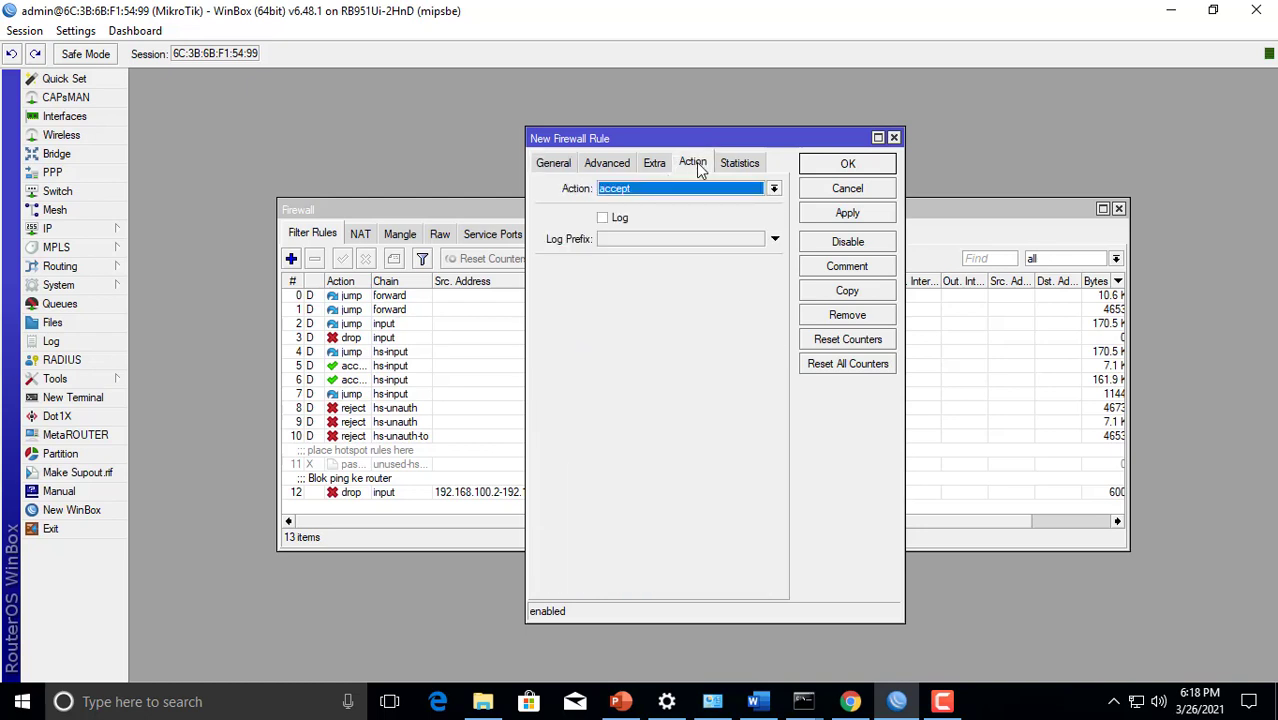
pyautogui.click(695, 190)
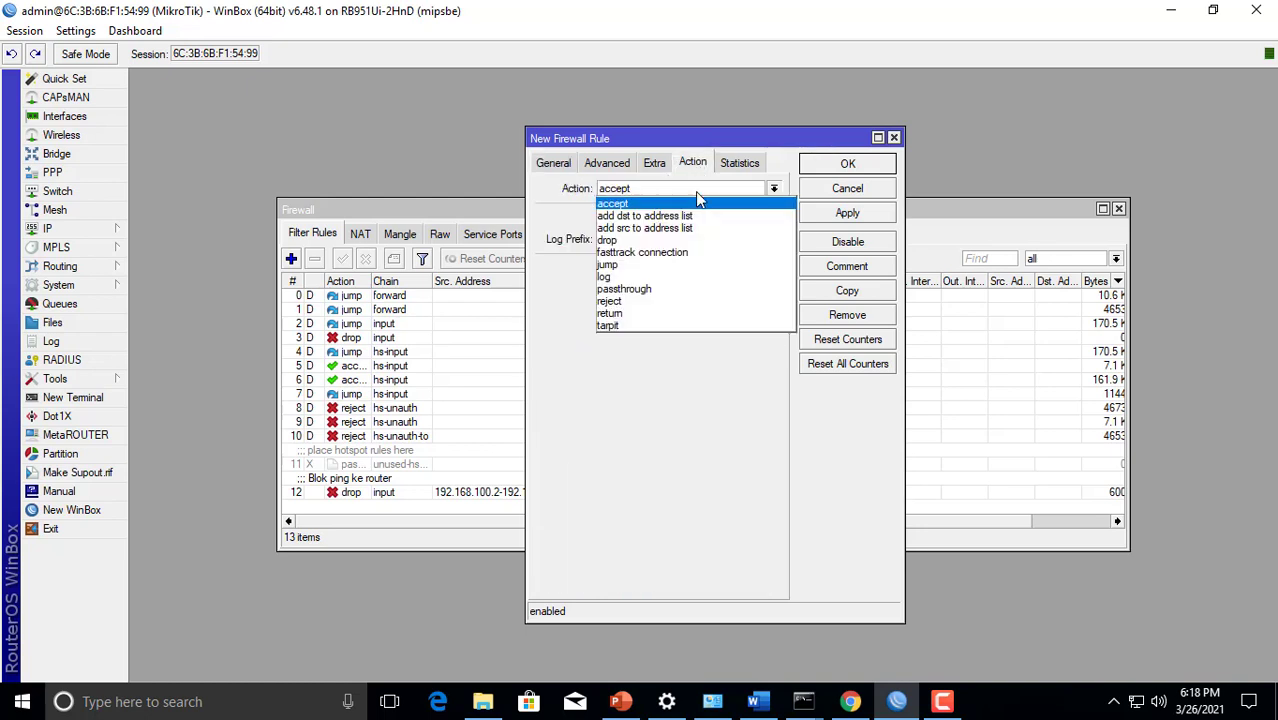
pyautogui.click(668, 240)
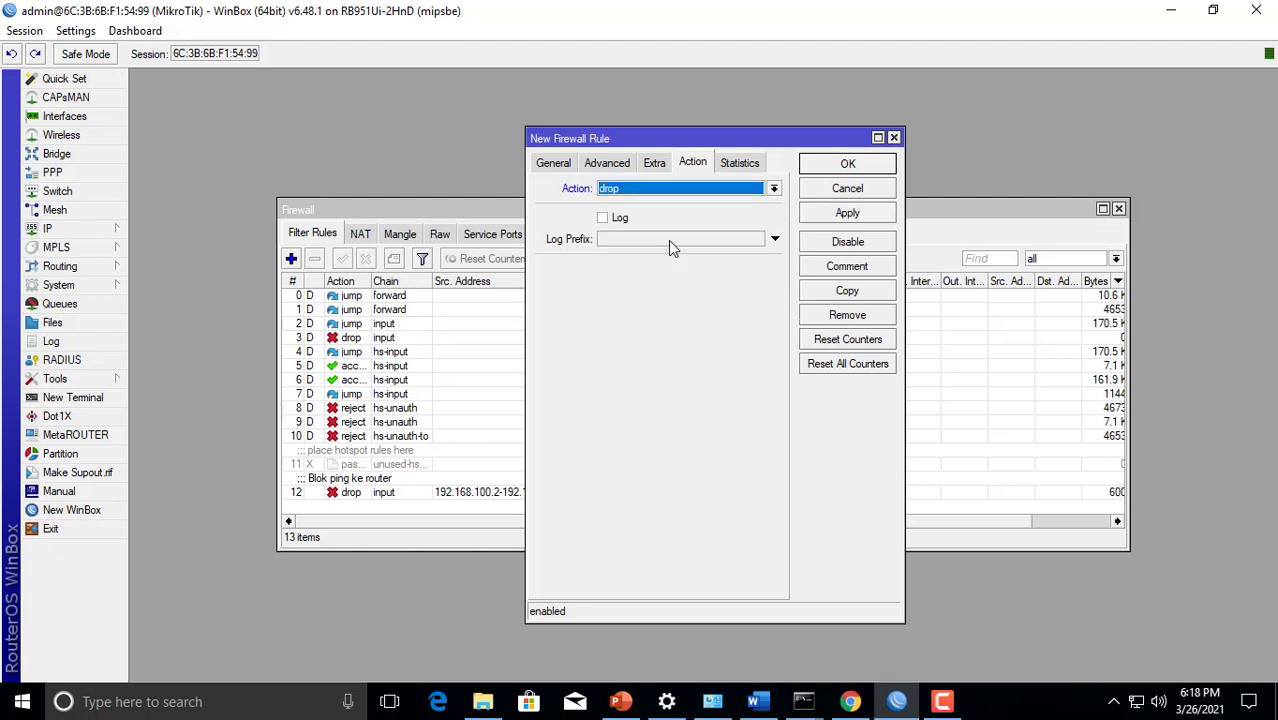
# Add the comment "Blok ping ke client wireless" to the rule and save it to the filter rules
pyautogui.click(832, 265)
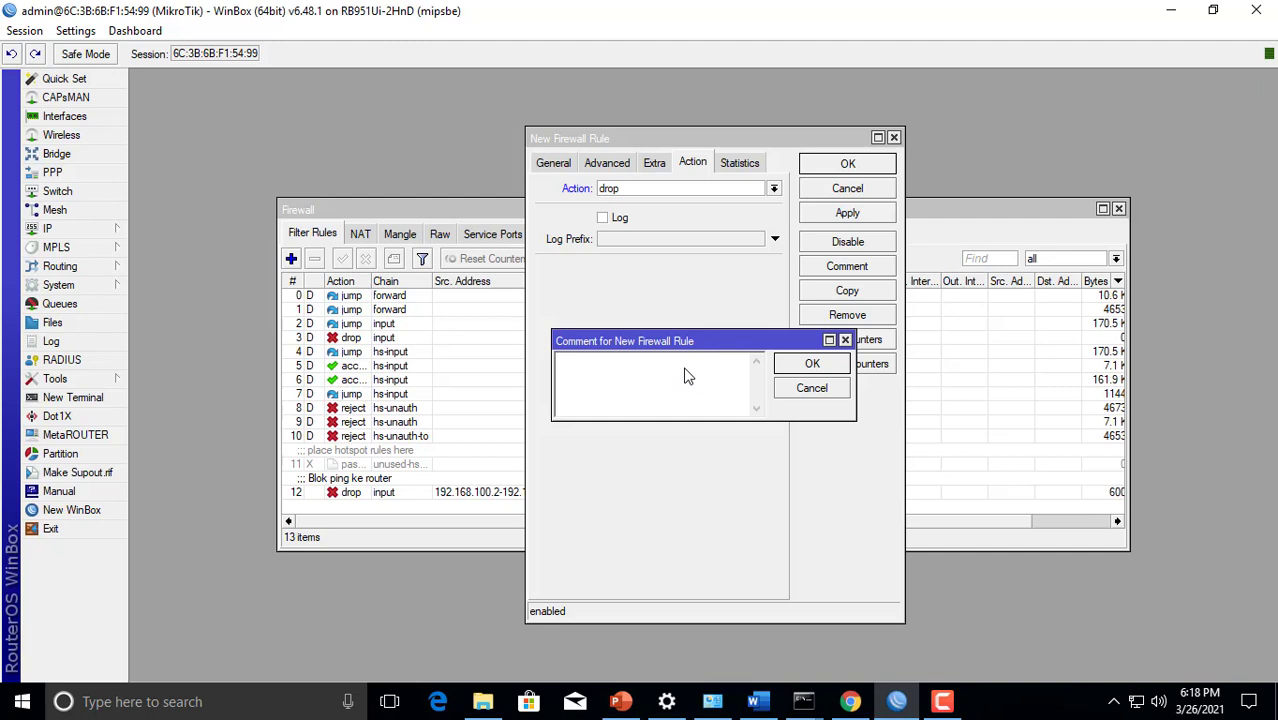
pyautogui.write('Blok ping ke client wireless')
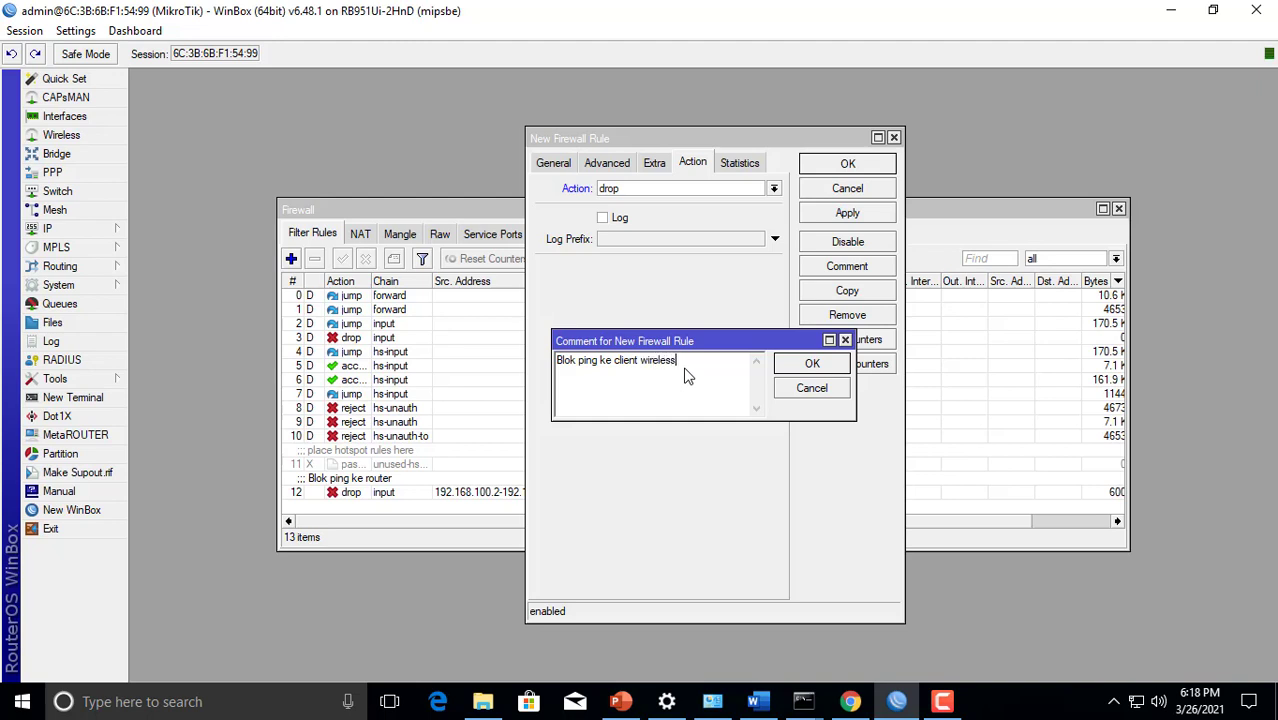
pyautogui.click(811, 365)
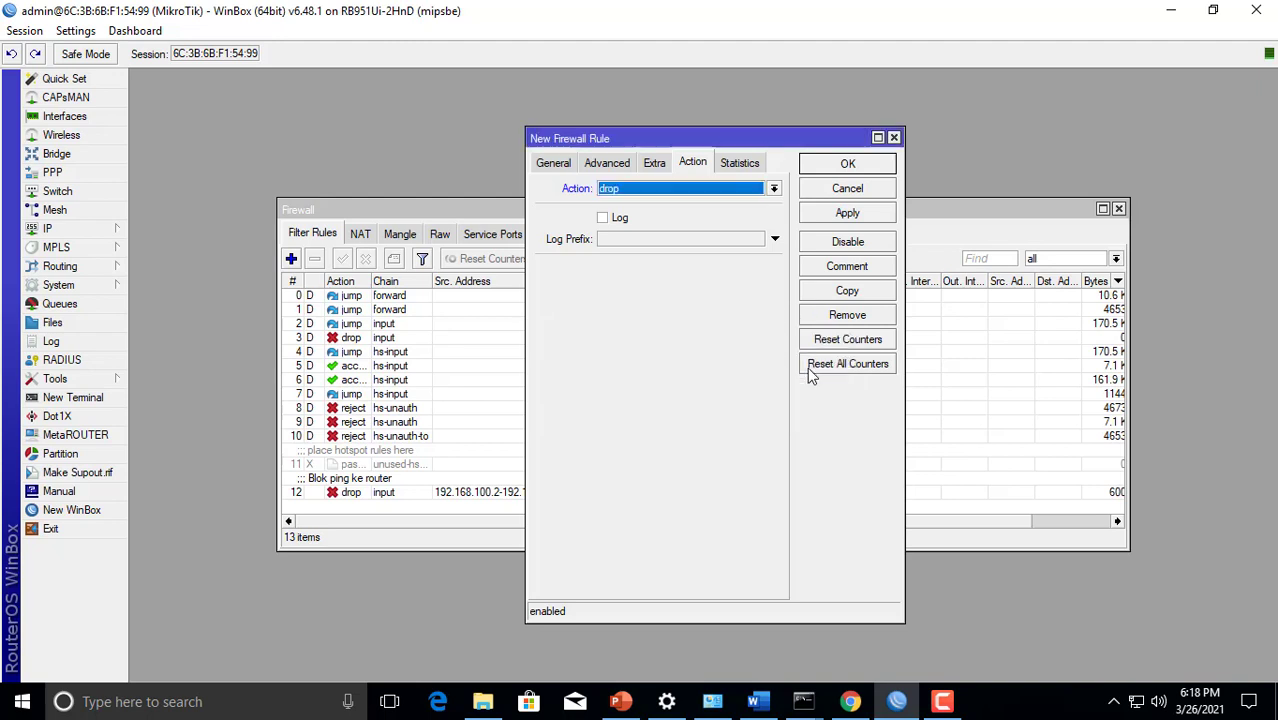
pyautogui.click(847, 212)
pyautogui.click(847, 164)
pyautogui.scroll(-1, 617, 353)
pyautogui.scroll(-1, 617, 353)
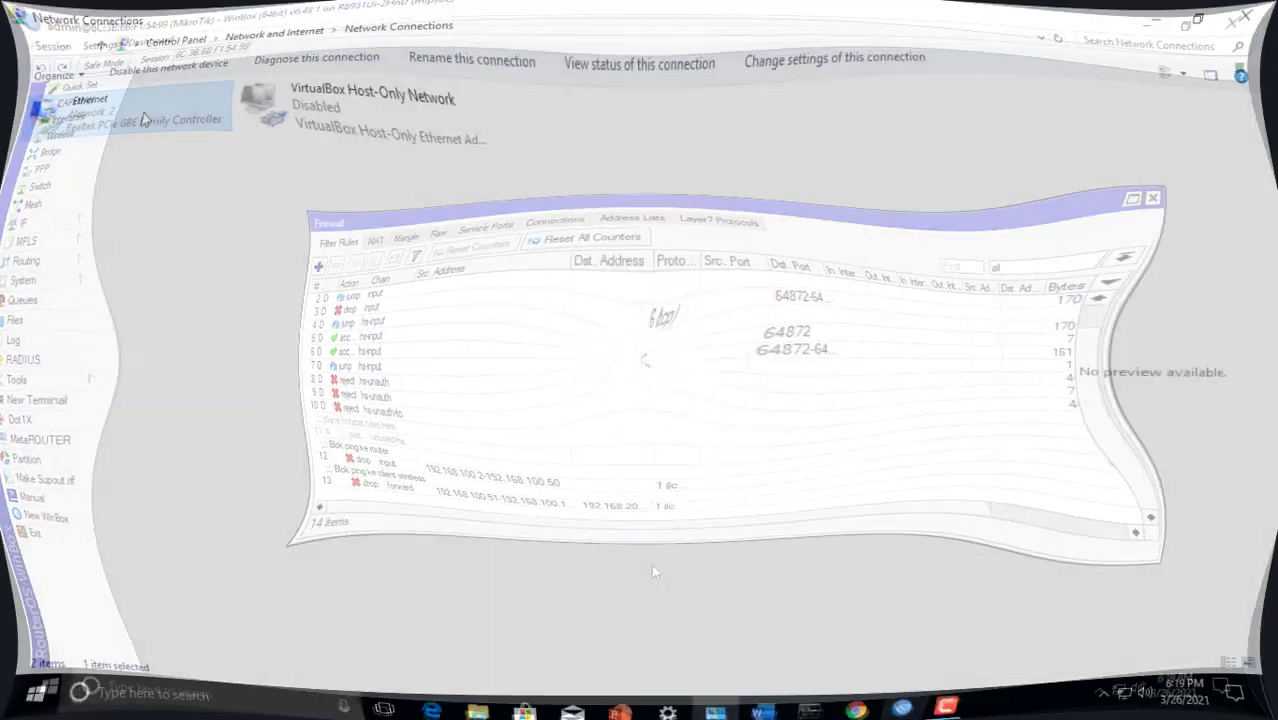
# In Network Connections, set the Ethernet adapter's static IPv4 address to 192.168.100.51 and save the adapter properties
pyautogui.rightClick(154, 116)
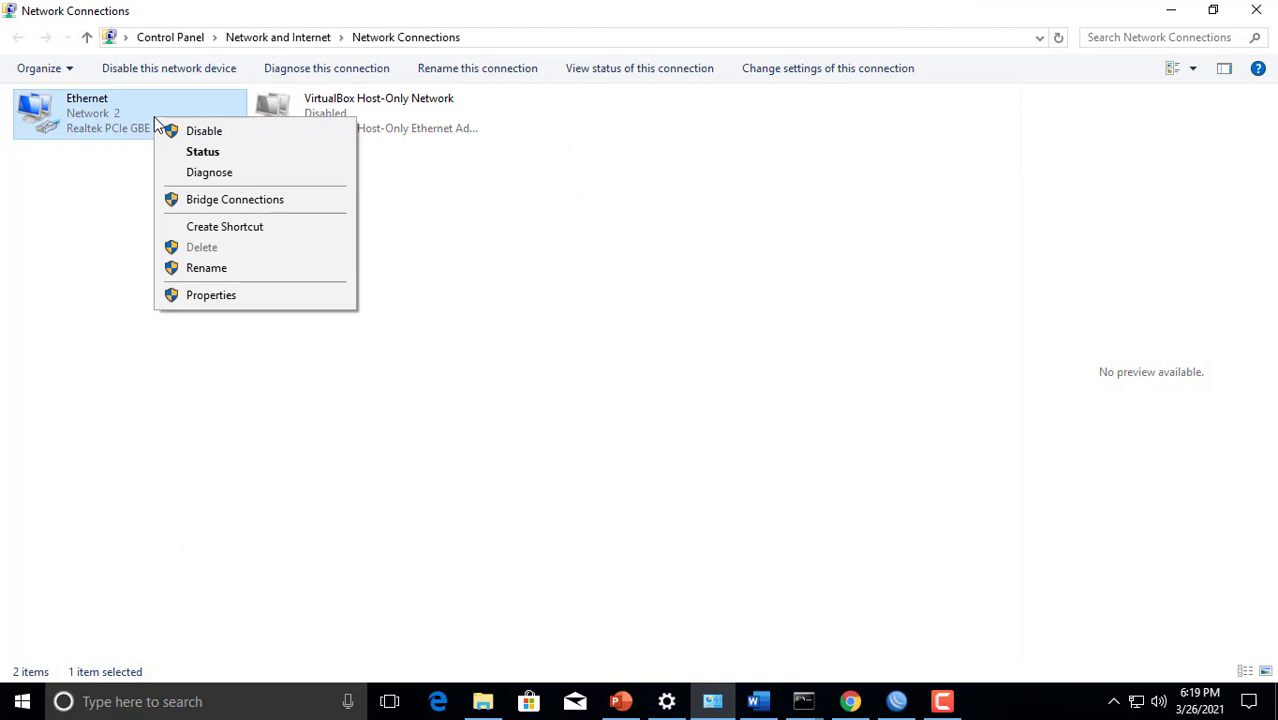
pyautogui.click(200, 296)
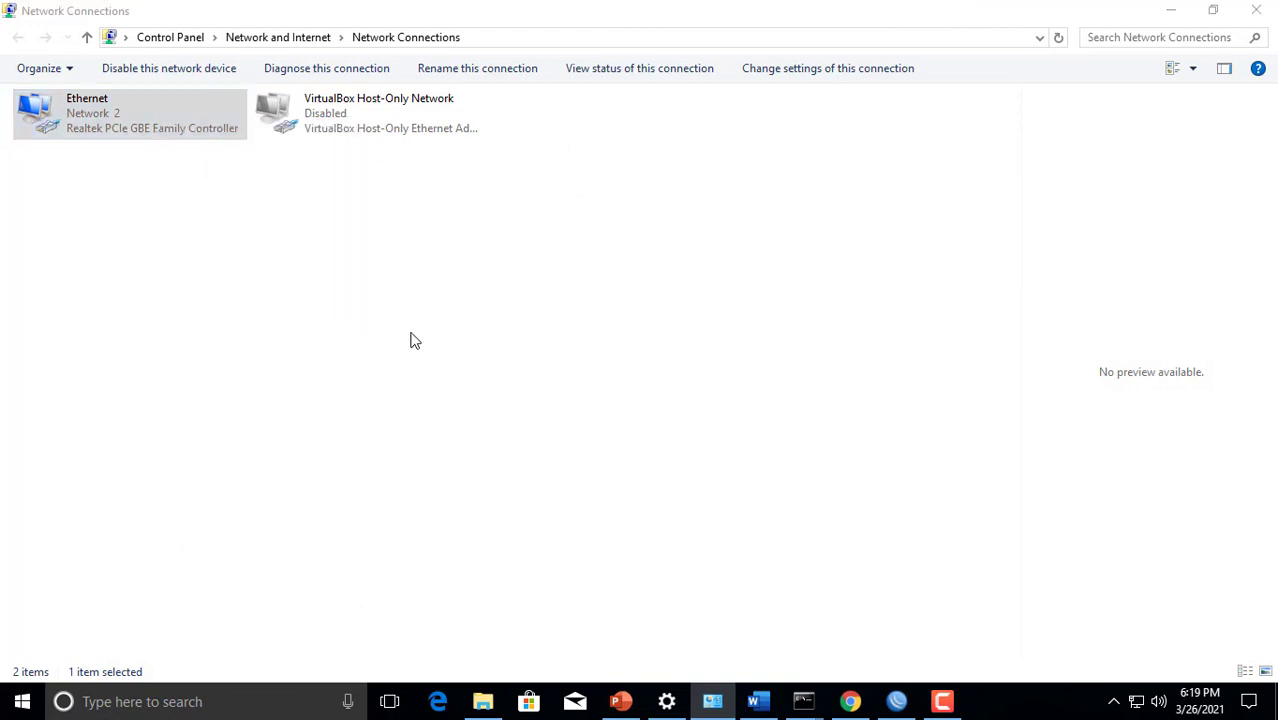
pyautogui.click(167, 300)
pyautogui.click(294, 375)
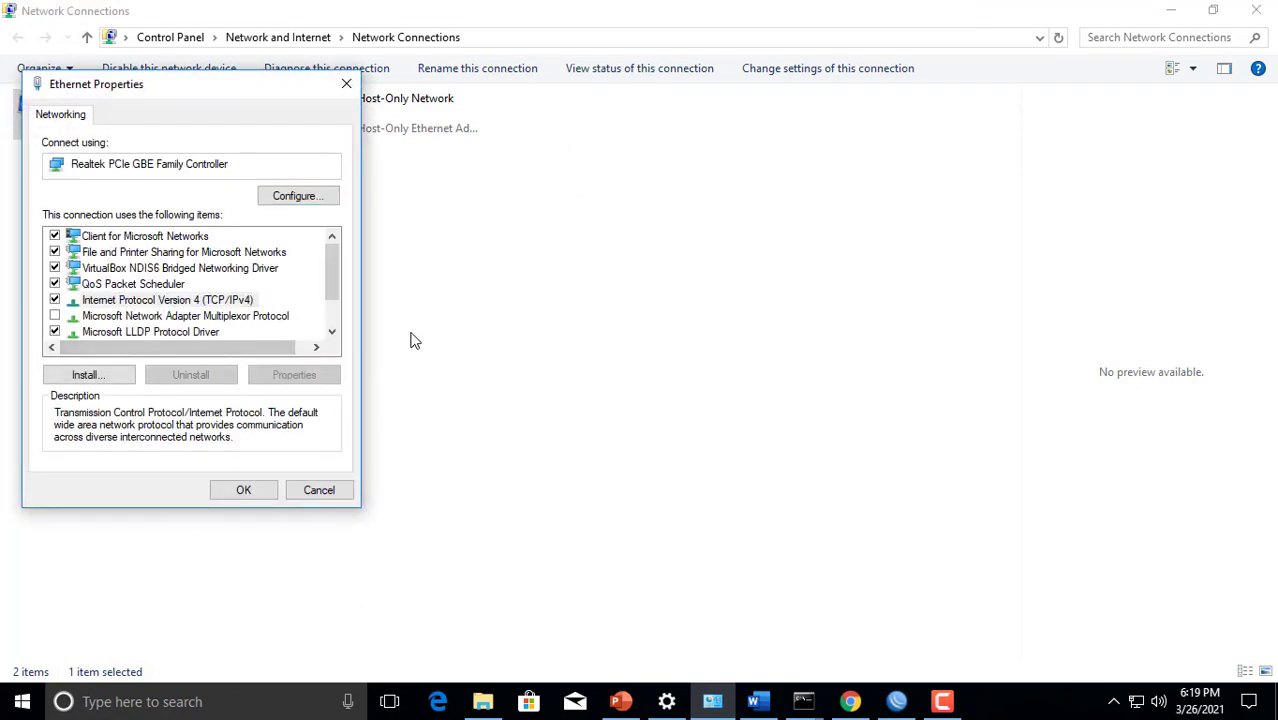
pyautogui.moveTo(356, 314); pyautogui.dragTo(346, 314)
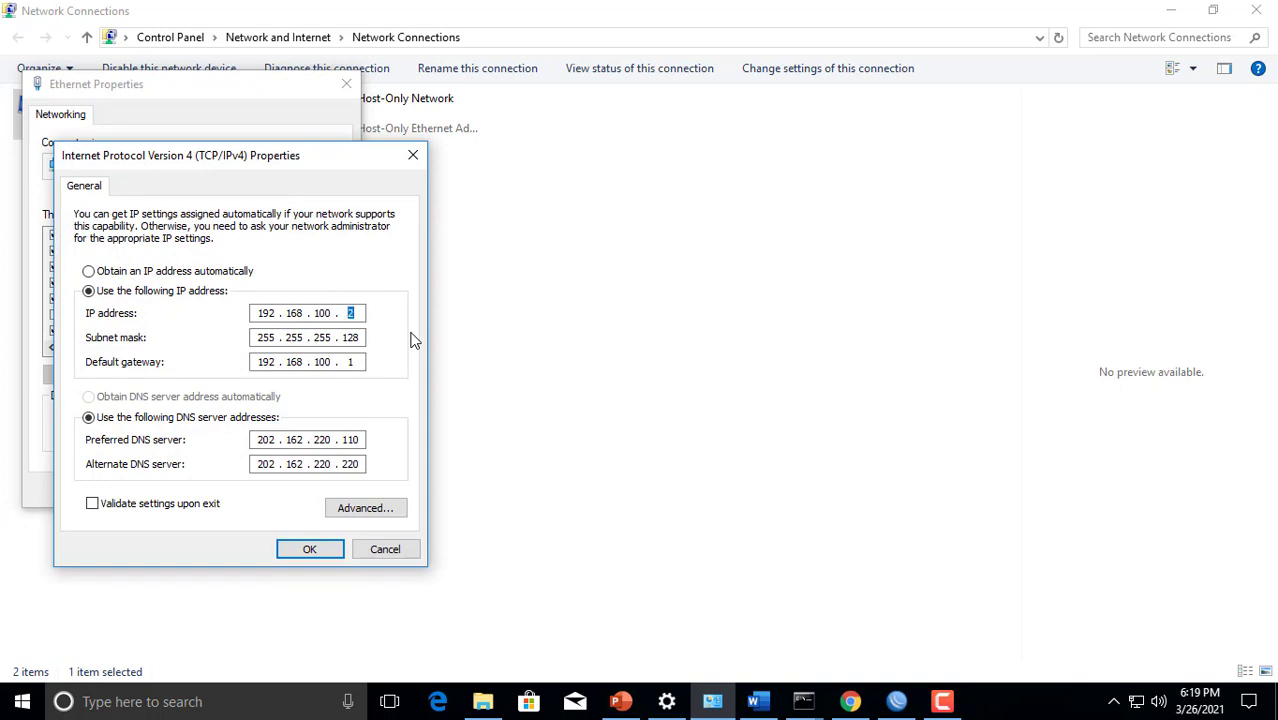
pyautogui.write('51')
pyautogui.click(309, 549)
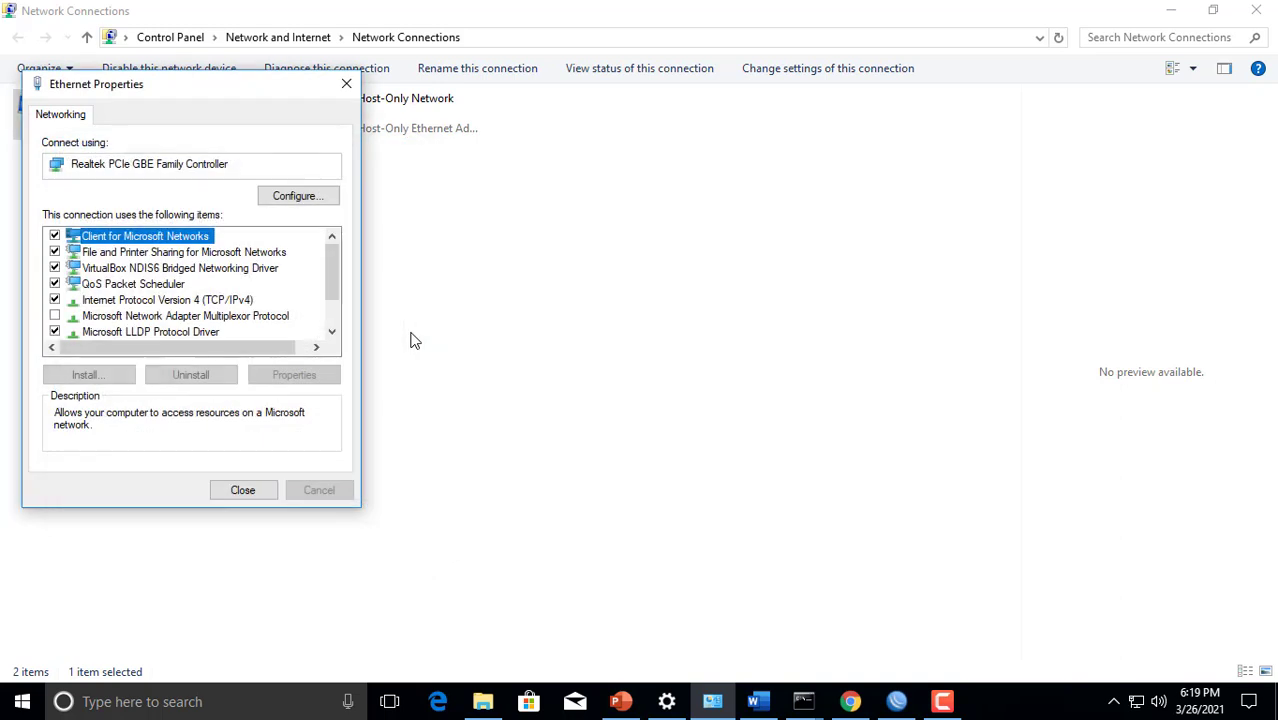
pyautogui.click(266, 488)
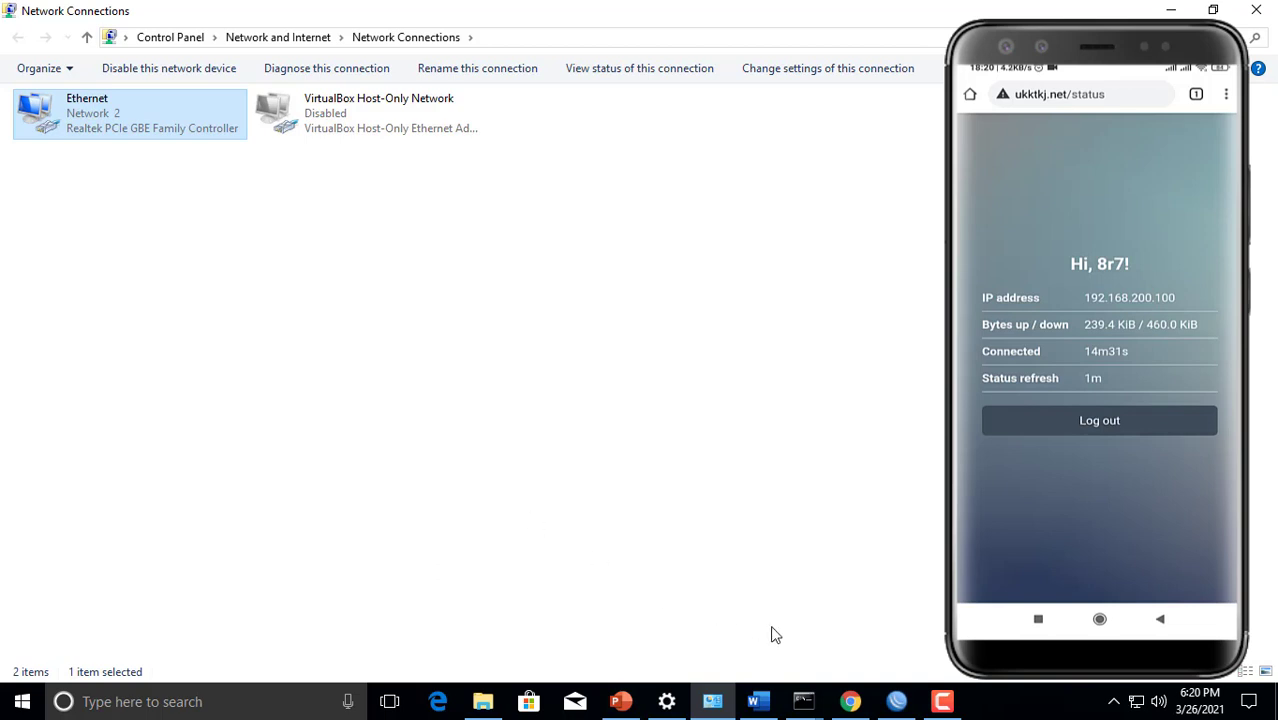
# In the Command Prompt, ping the wireless client at 192.168.200.100
pyautogui.moveTo(803, 698)
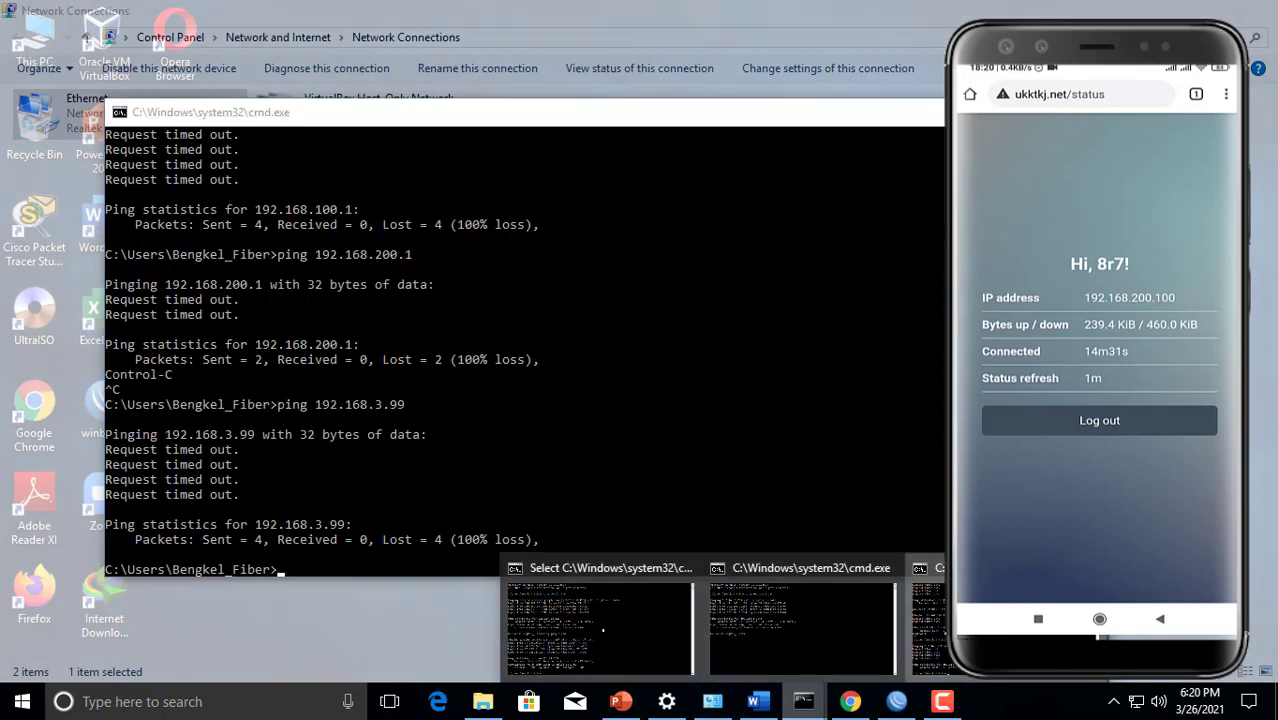
pyautogui.click(1005, 628)
pyautogui.click(683, 466)
pyautogui.scroll(-4, 683, 466)
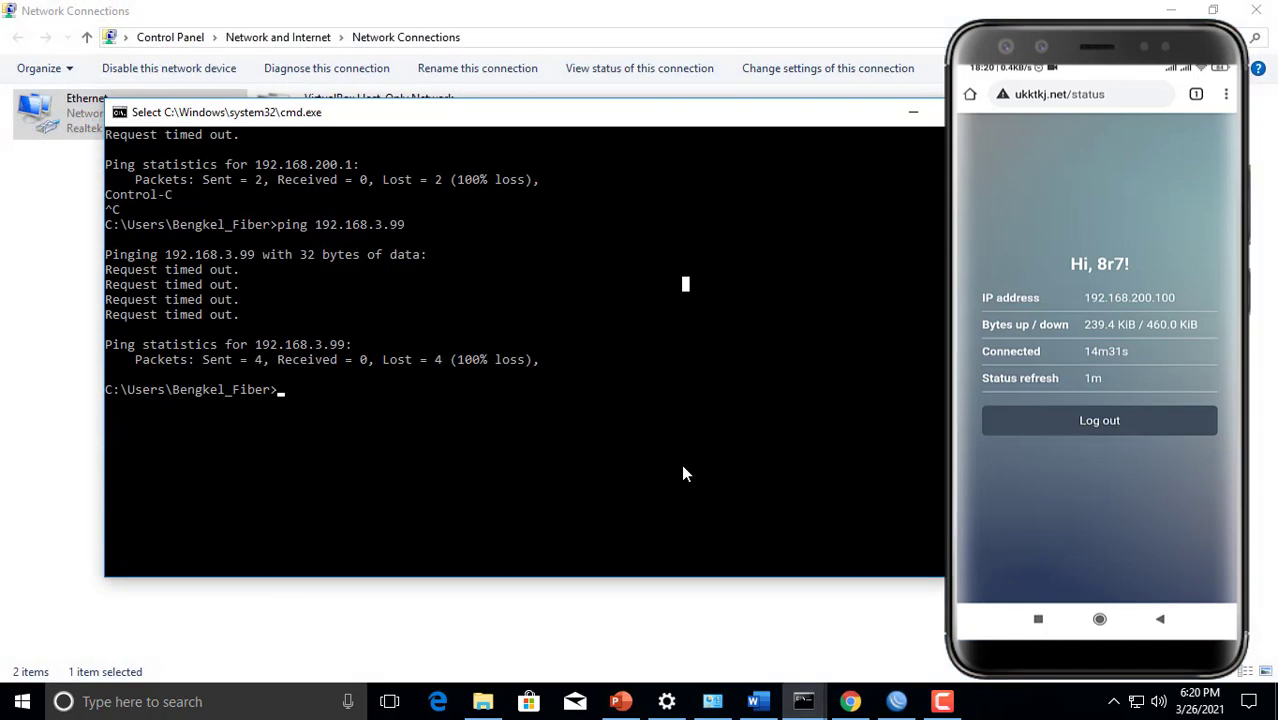
pyautogui.write('ping ')
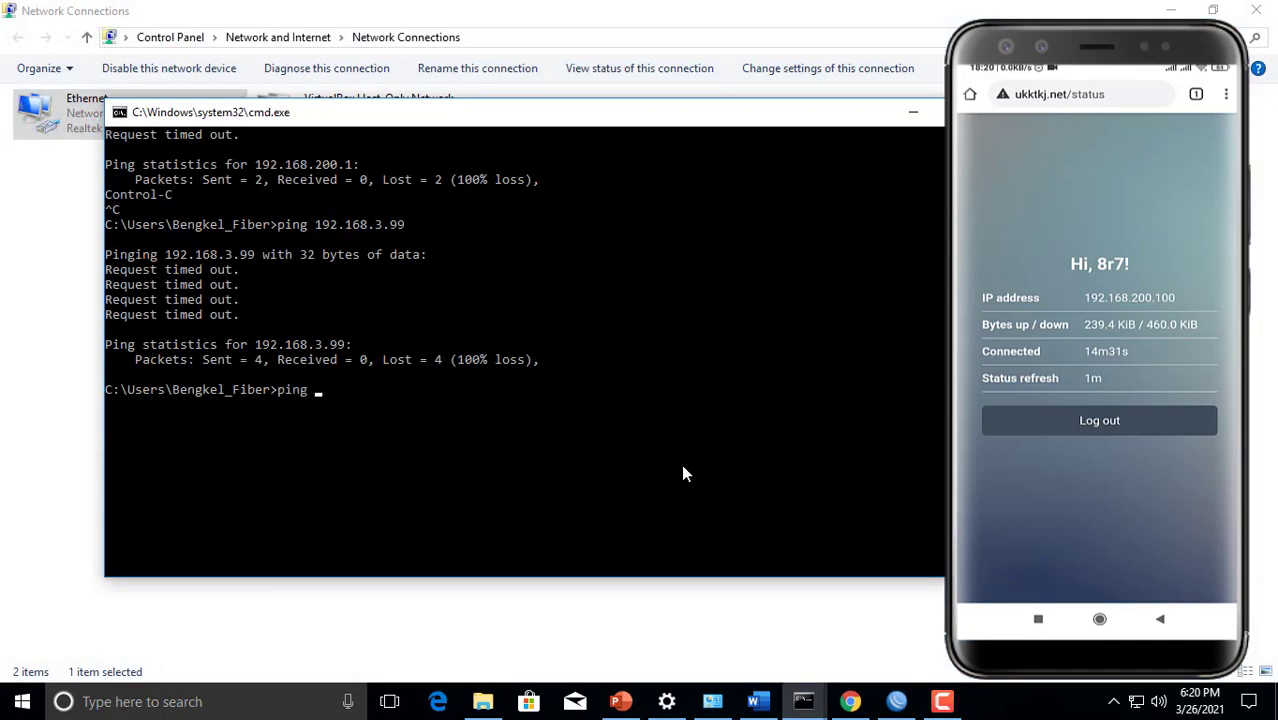
pyautogui.write('192.168.200.100')
pyautogui.press('Return')
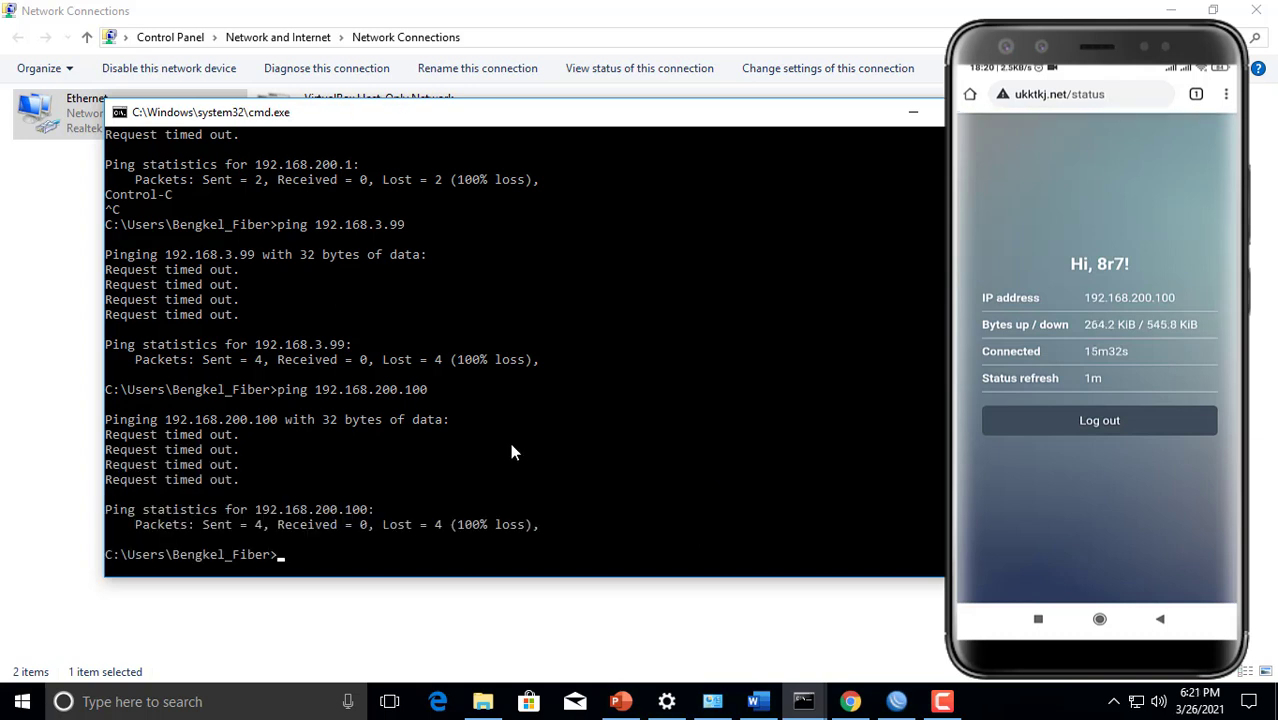
# Ping google.com to test the client's internet connection
pyautogui.write('ping google.com')
pyautogui.press('Return')
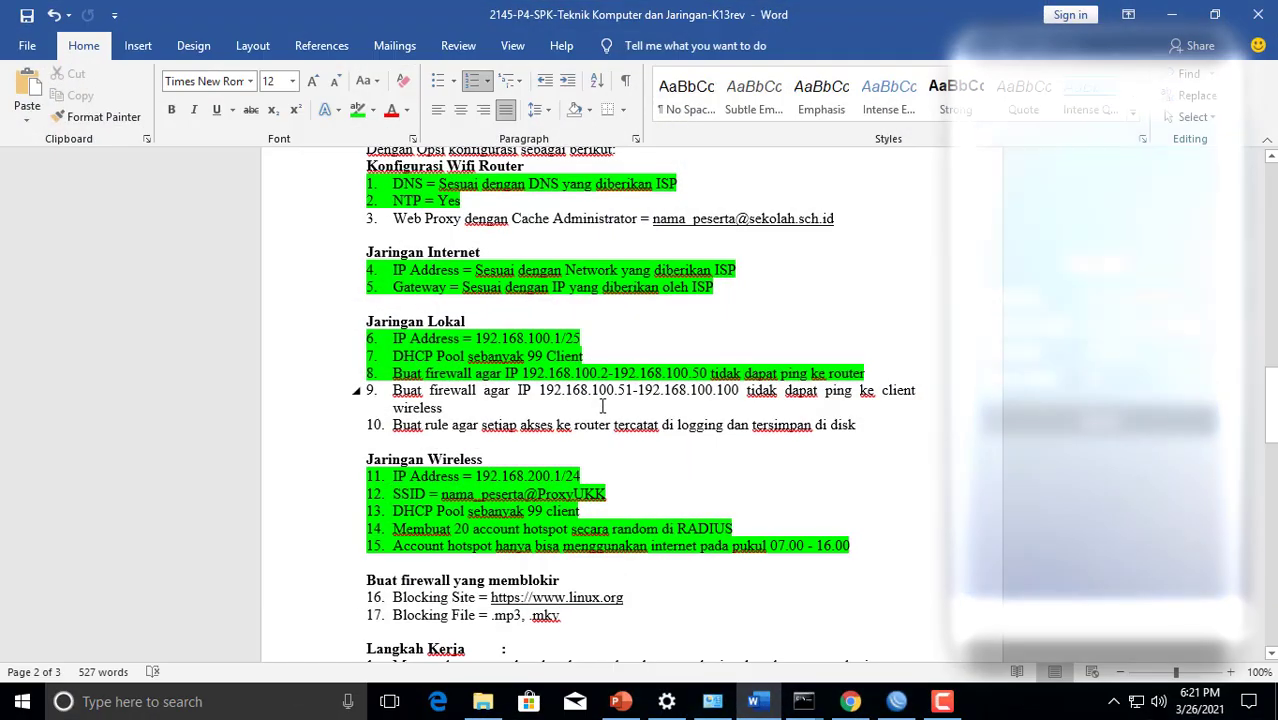
# In the Word task list, highlight item 9 about blocking pings to wireless clients in green
pyautogui.click(443, 407)
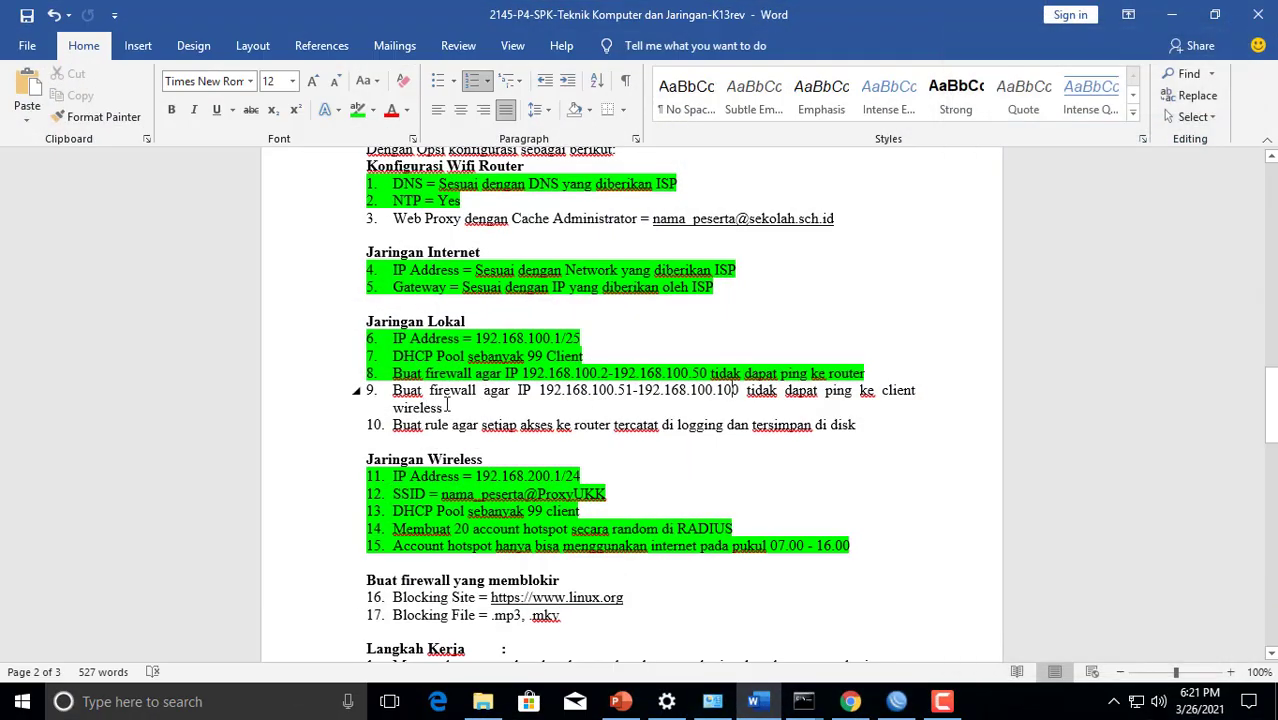
pyautogui.moveTo(443, 407); pyautogui.dragTo(316, 379)
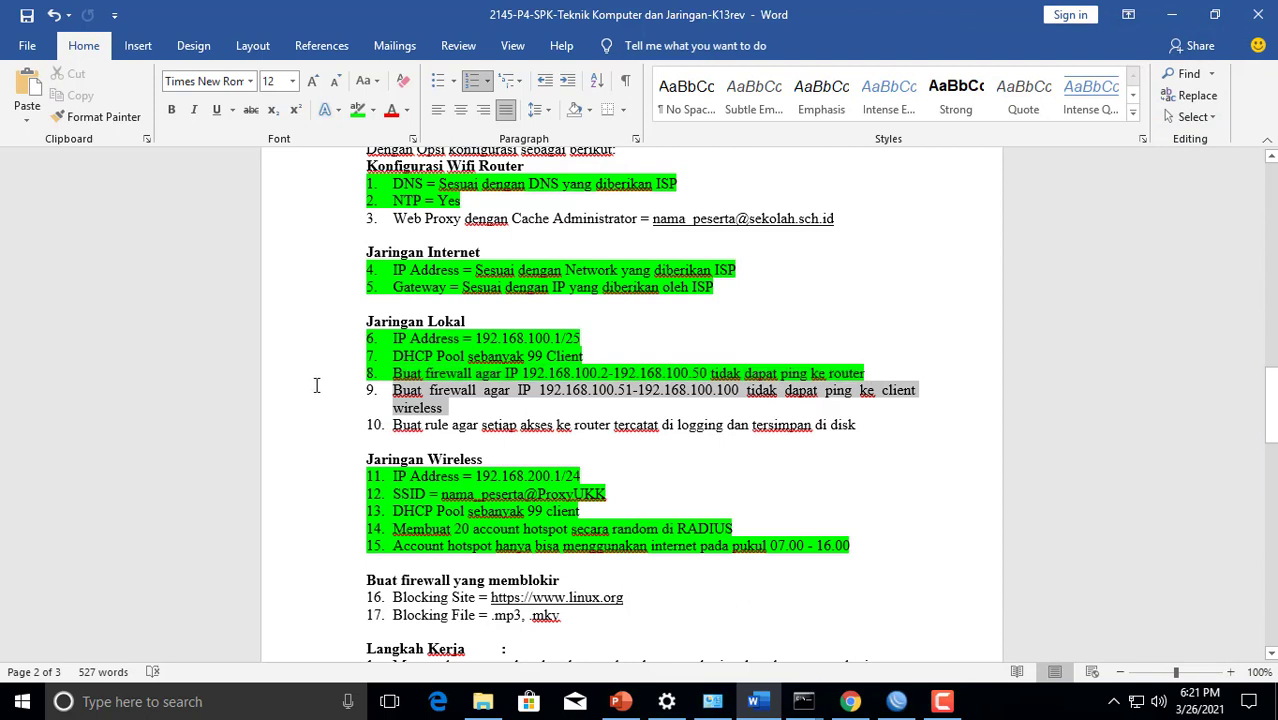
pyautogui.click(357, 110)
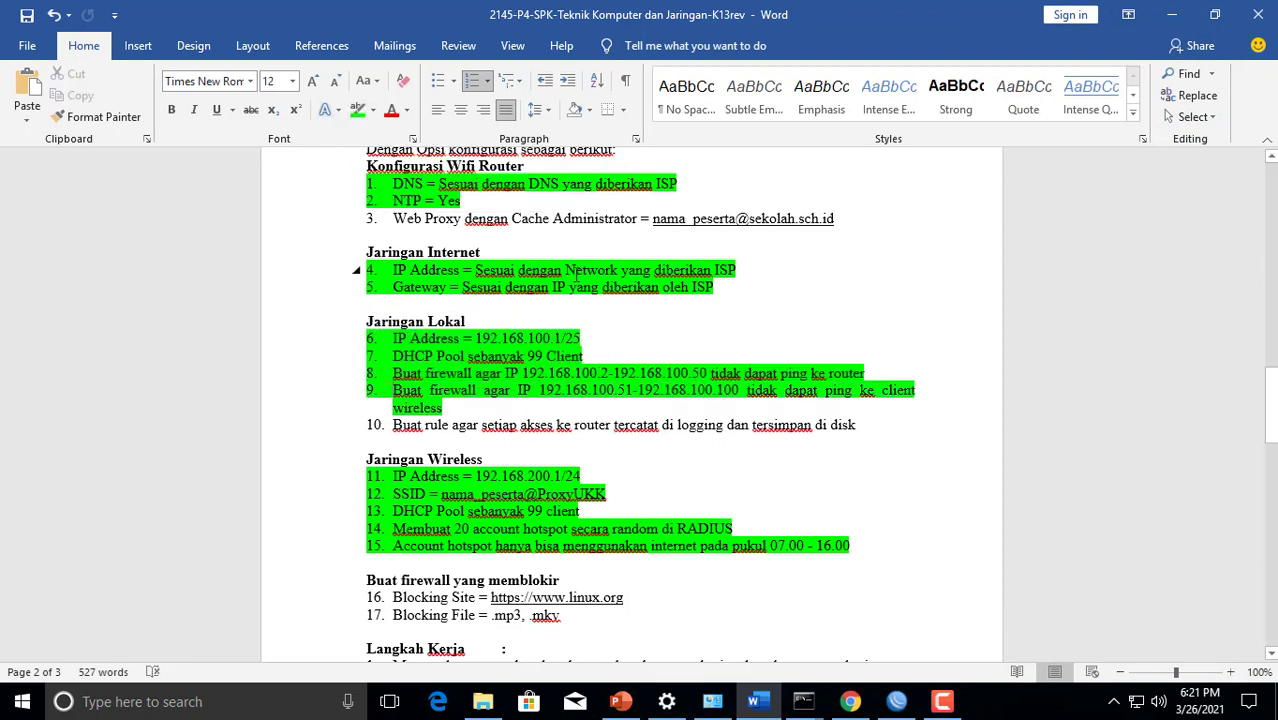
pyautogui.scroll(-2, 575, 272)
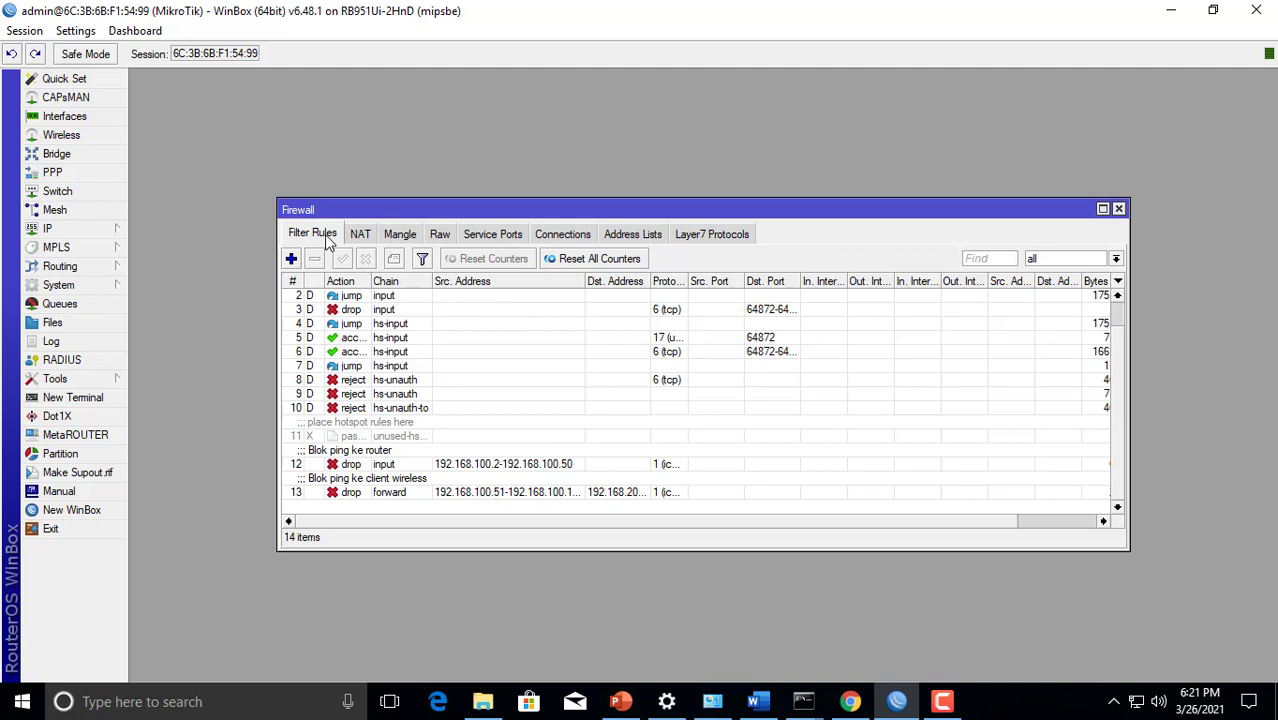
# In WinBox, start a new firewall filter rule in the input chain
pyautogui.click(291, 259)
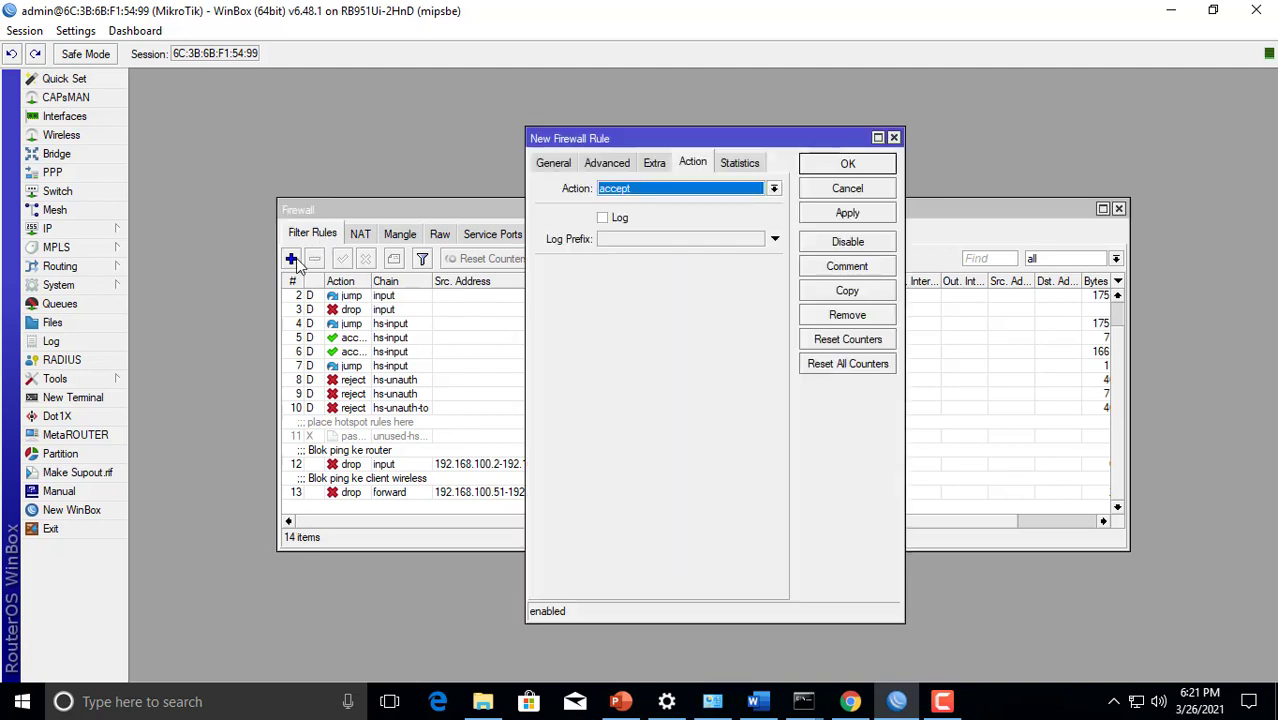
pyautogui.click(559, 171)
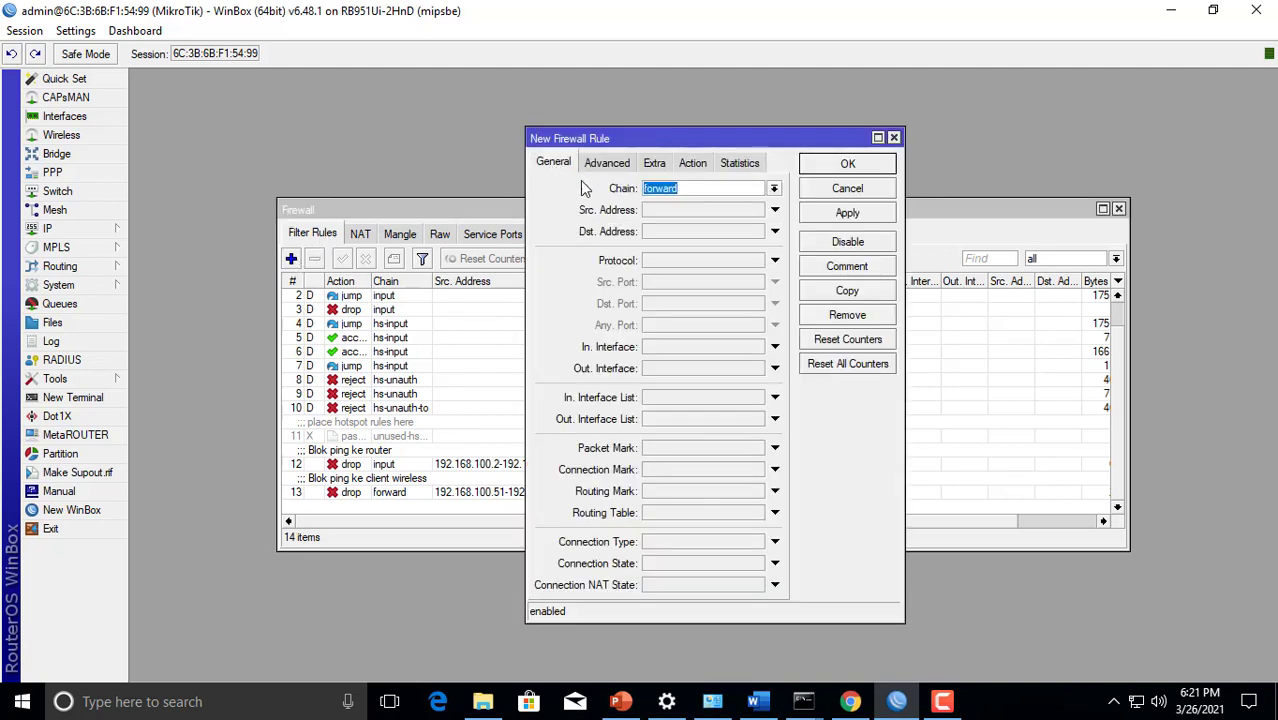
pyautogui.click(773, 189)
pyautogui.click(677, 252)
# Set the new rule's action to log, enable its Log option and enter the log prefix "akses-ke-router"
pyautogui.click(692, 163)
pyautogui.click(685, 192)
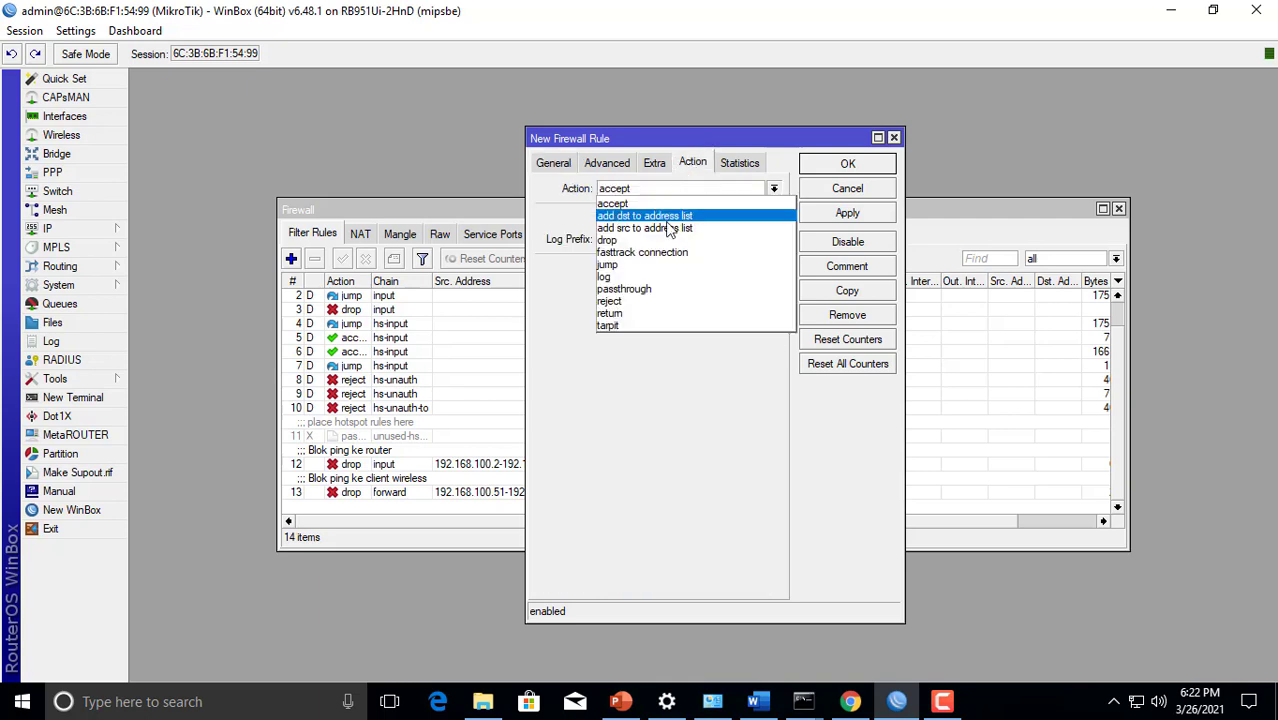
pyautogui.click(654, 276)
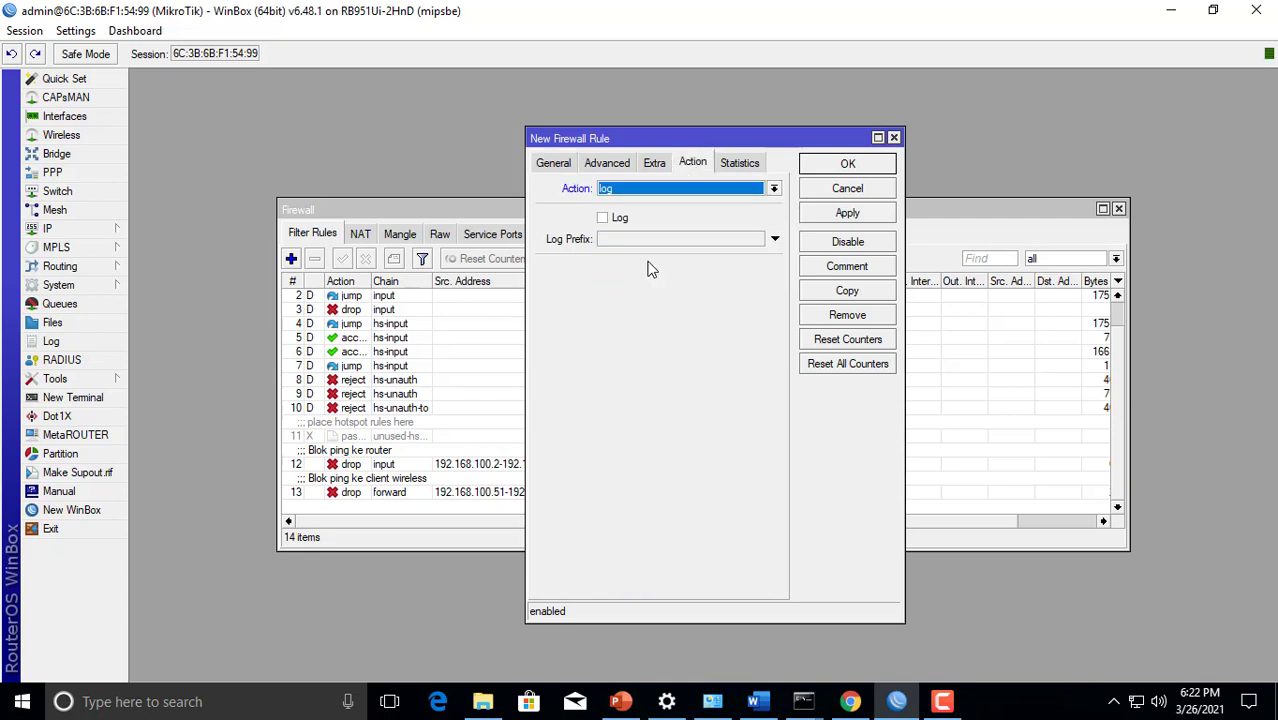
pyautogui.click(604, 218)
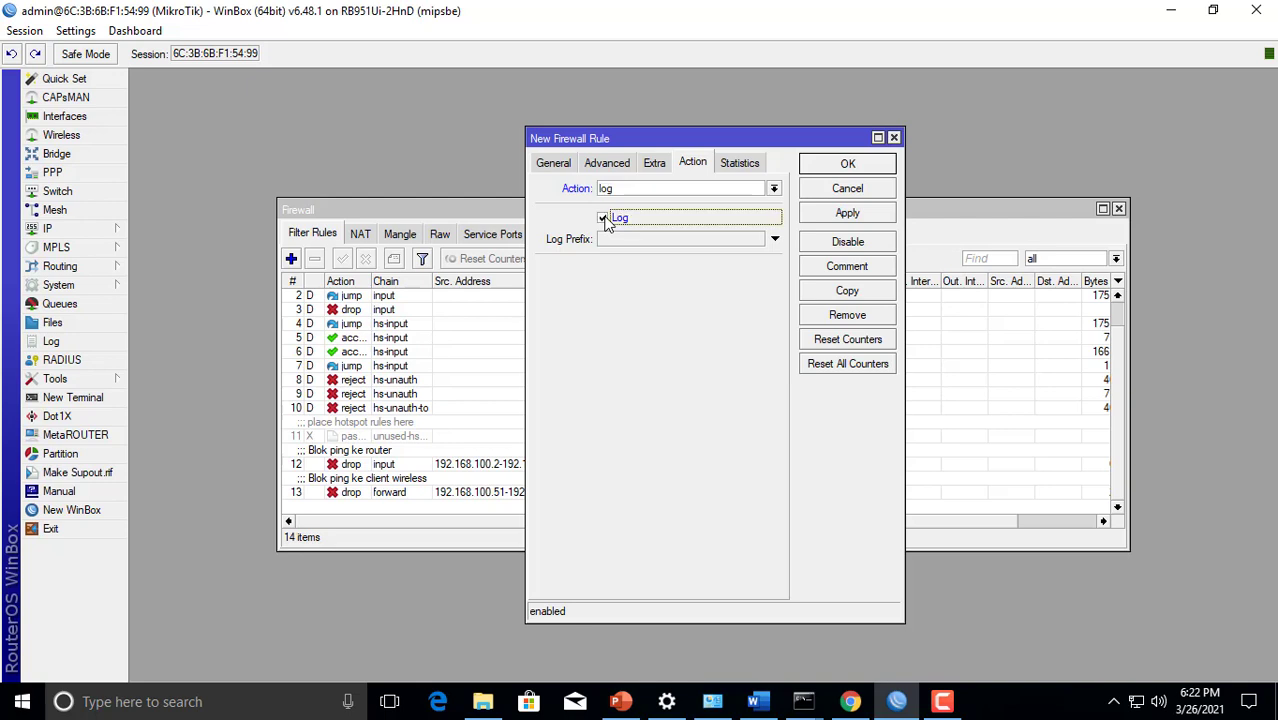
pyautogui.click(609, 239)
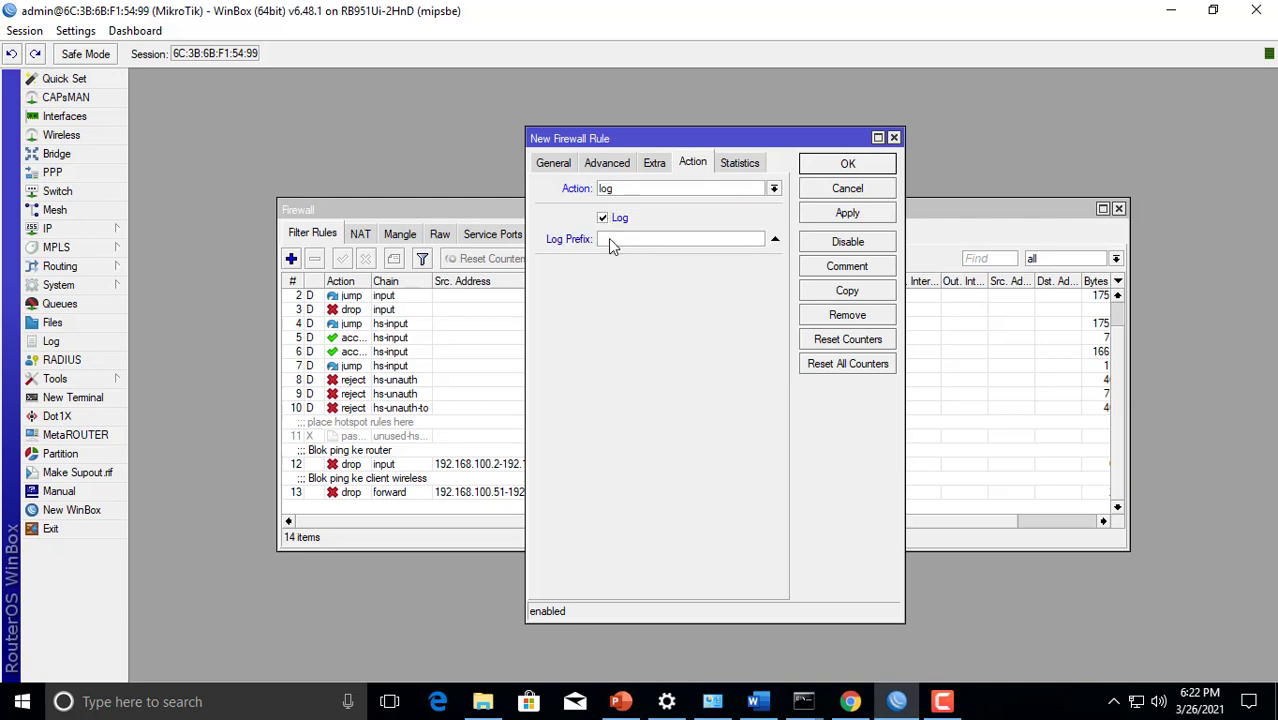
pyautogui.write('akses-ke-router')
# Add the comment "Firewal log ke disk setiap akses router" to the rule and save it to the filter rules
pyautogui.click(830, 267)
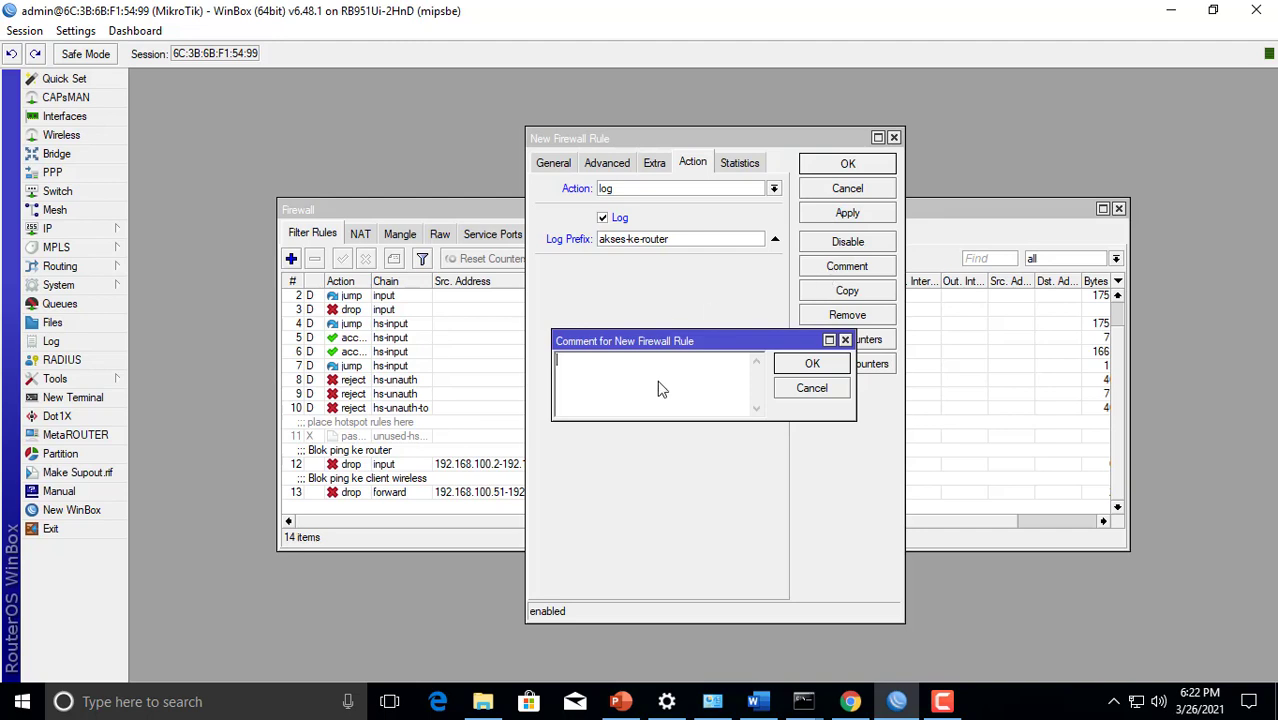
pyautogui.write('Firewal log ke')
pyautogui.write('disk setiap akses rpo')
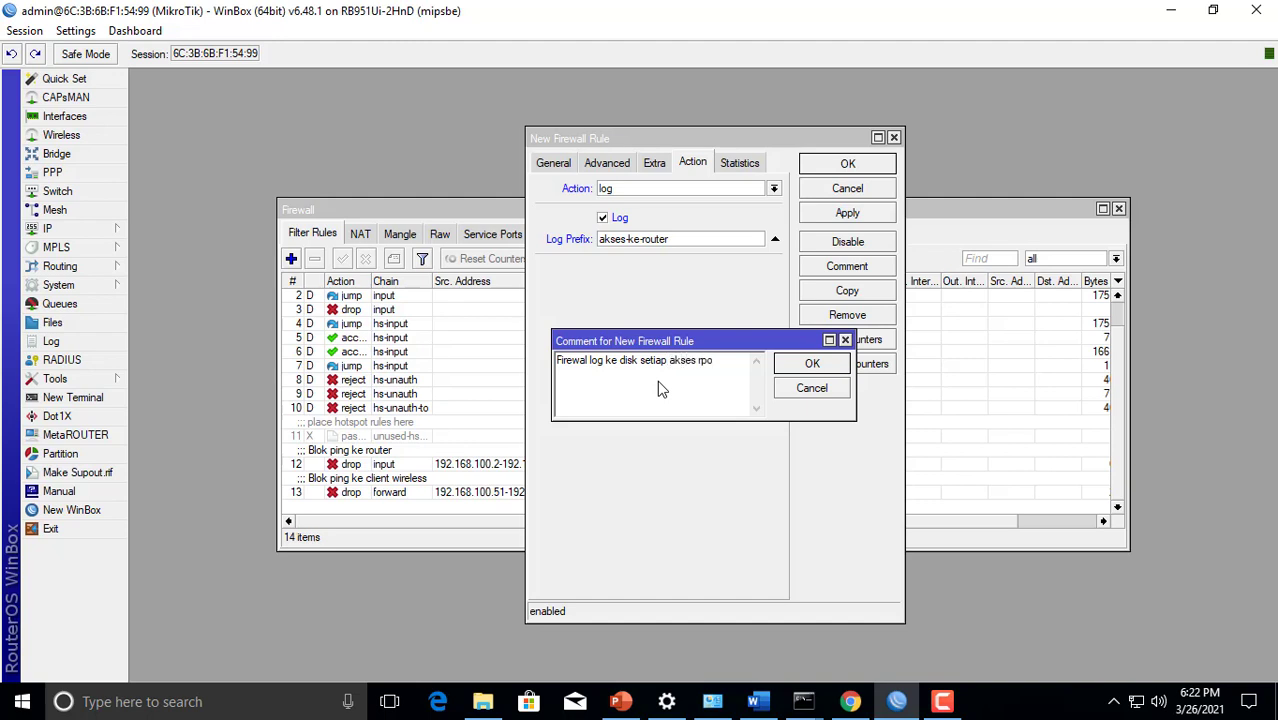
pyautogui.press('BackSpace')
pyautogui.press('BackSpace')
pyautogui.write('outer')
pyautogui.click(813, 365)
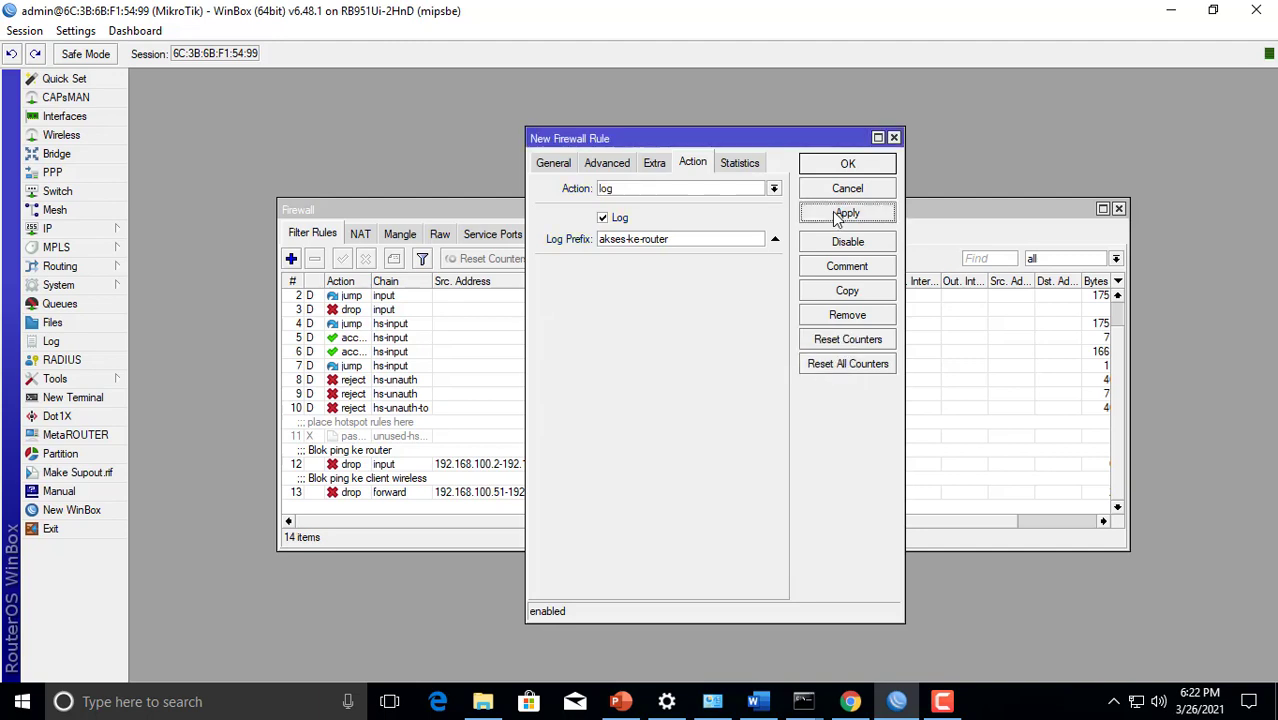
pyautogui.click(832, 211)
pyautogui.click(845, 167)
pyautogui.scroll(-1, 550, 480)
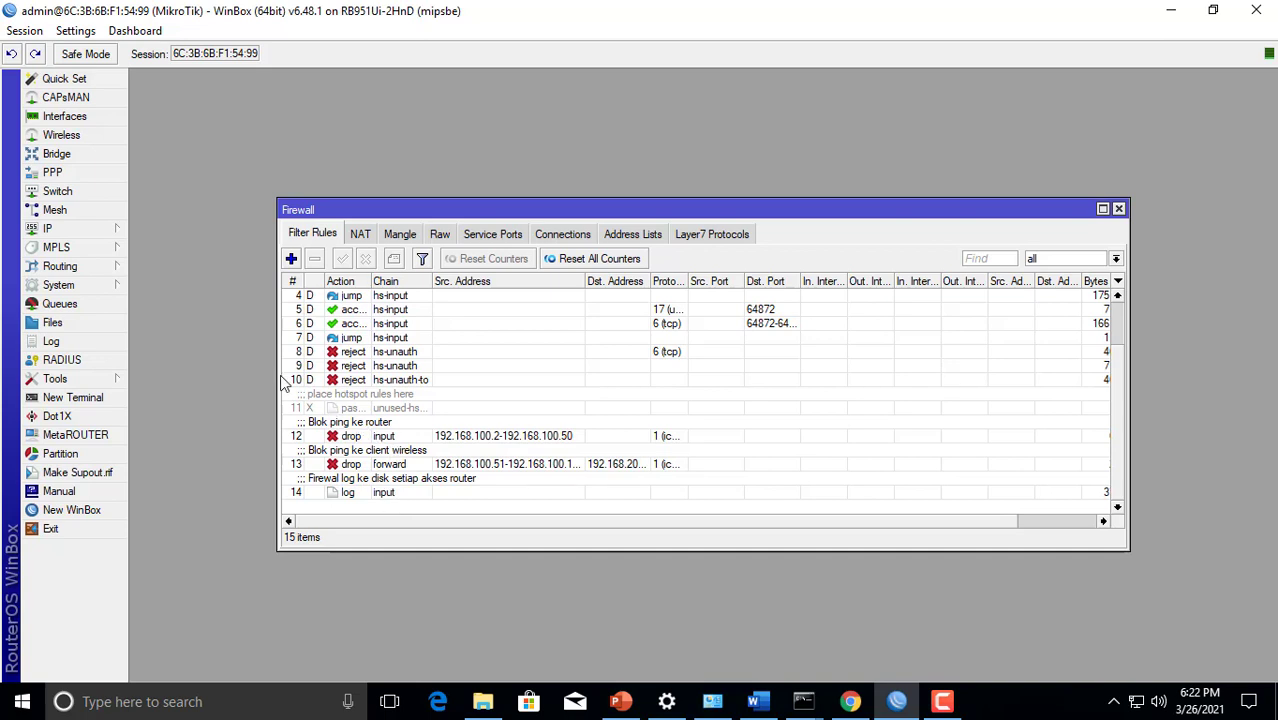
# Start a new system logging rule with the prefix "akses-ke-router"
pyautogui.click(85, 288)
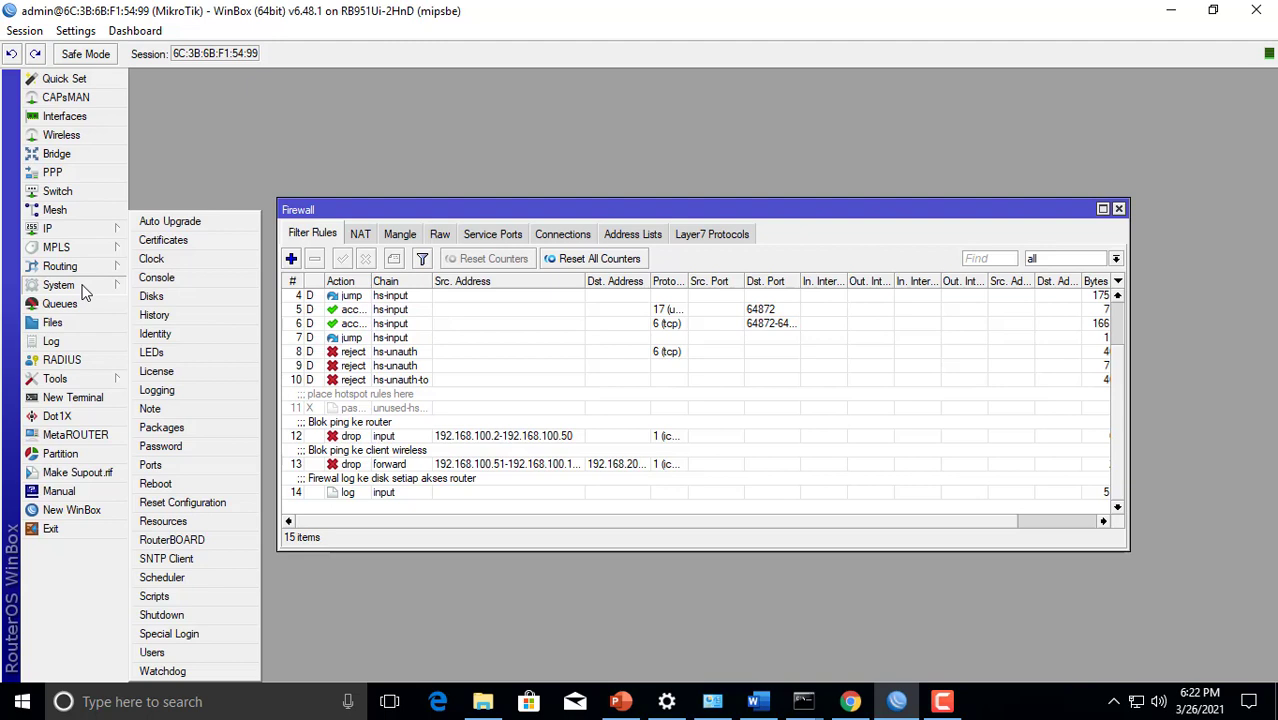
pyautogui.click(177, 389)
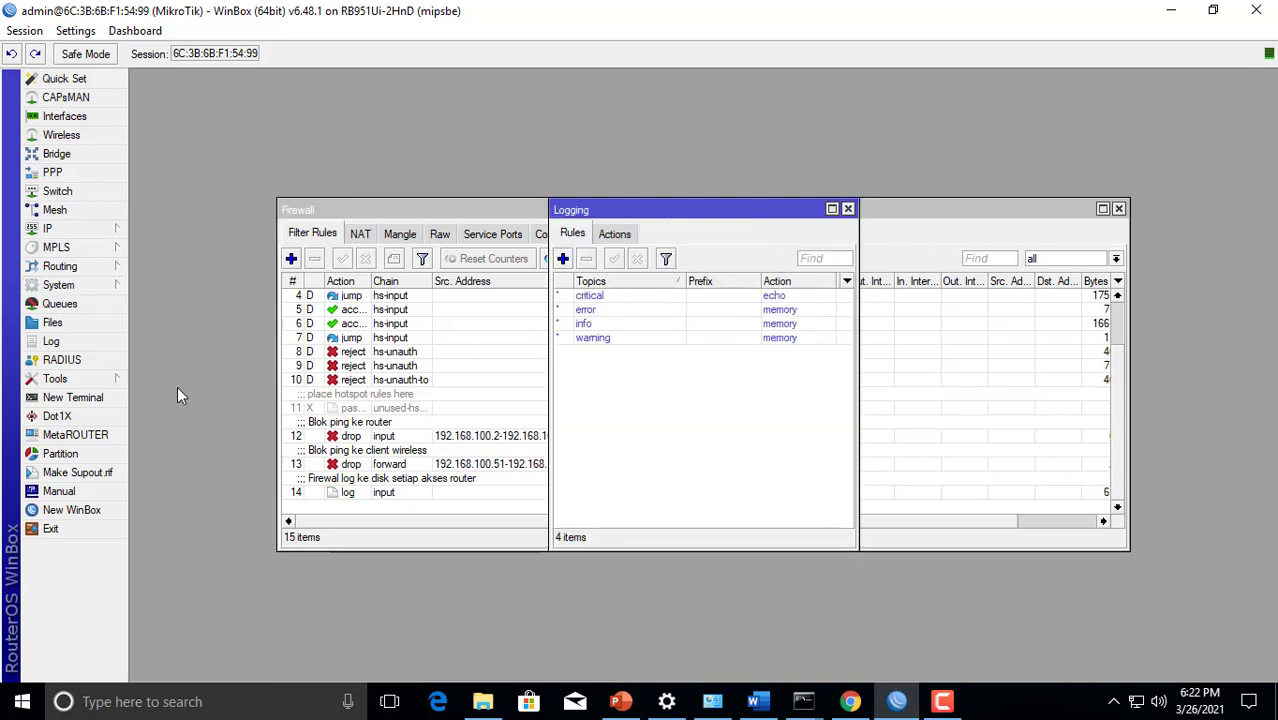
pyautogui.click(563, 259)
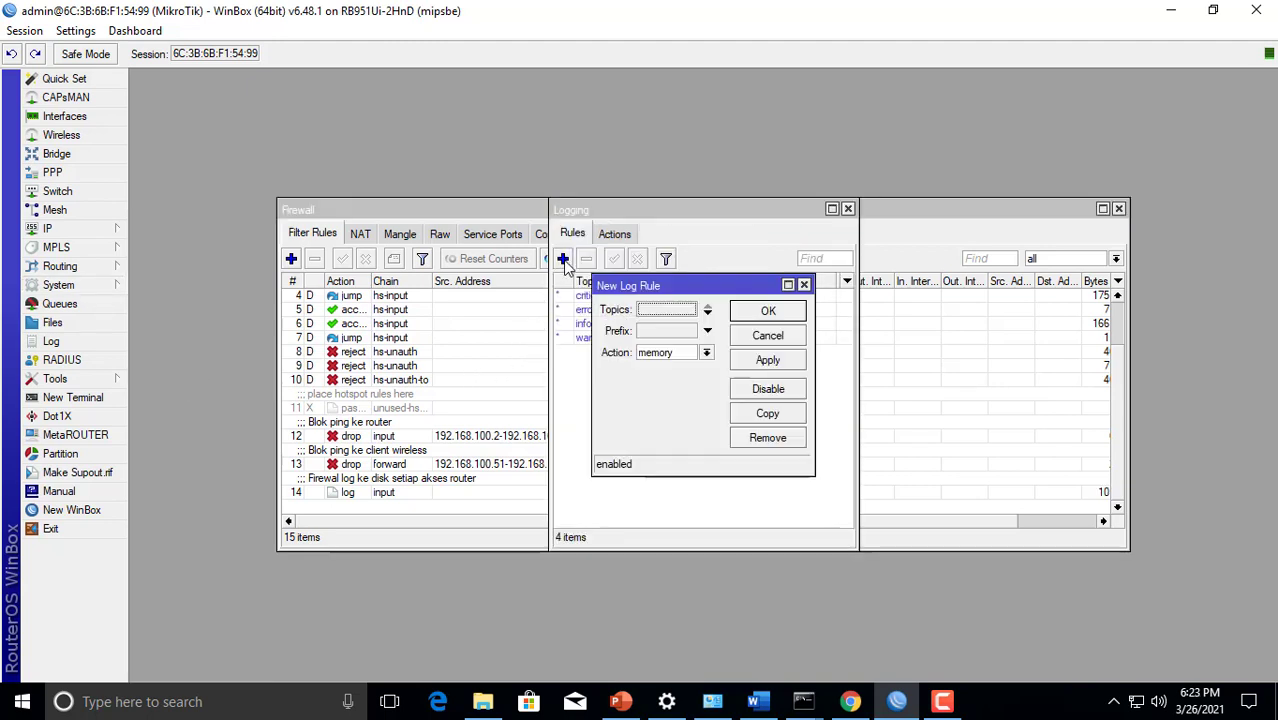
pyautogui.click(655, 335)
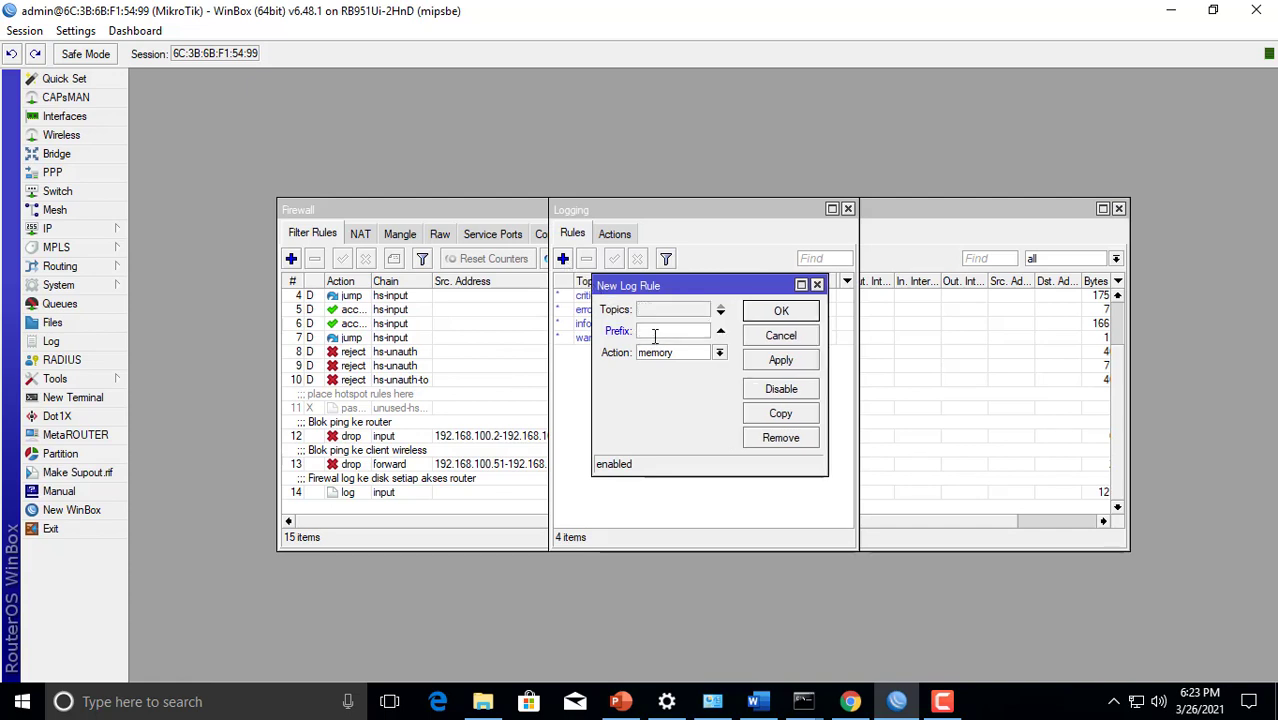
pyautogui.moveTo(624, 208); pyautogui.dragTo(734, 230)
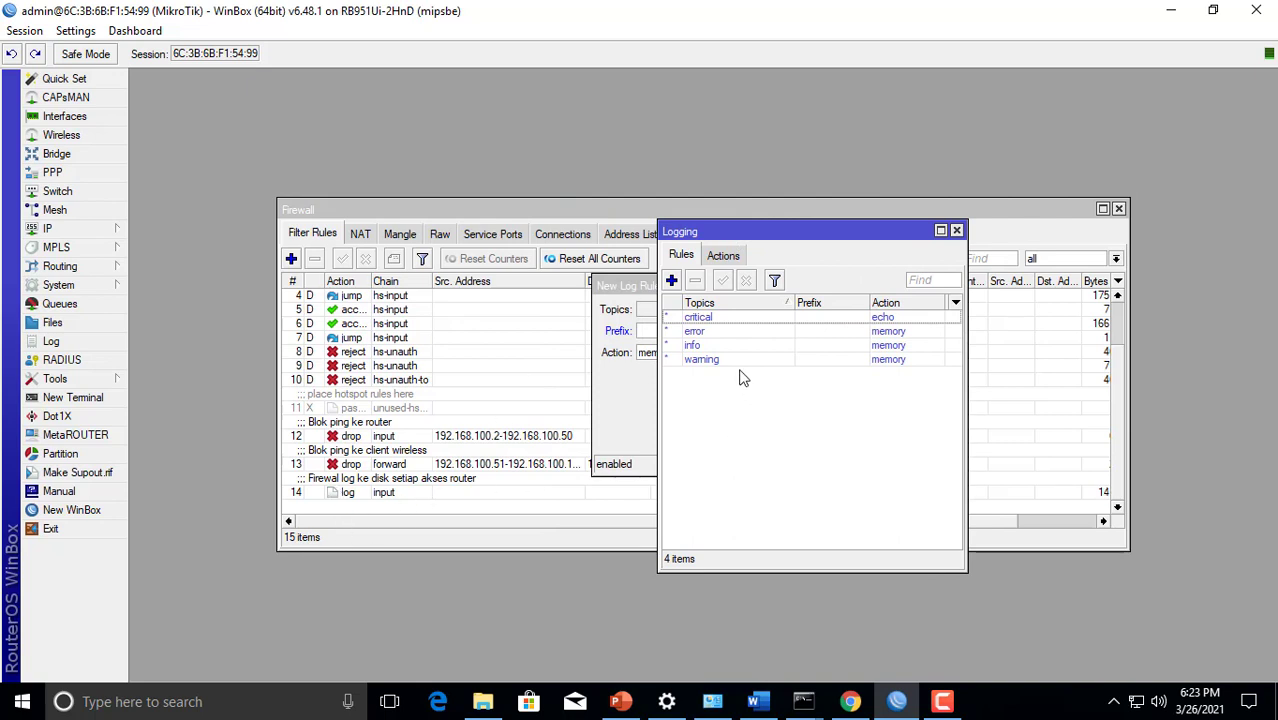
pyautogui.click(644, 288)
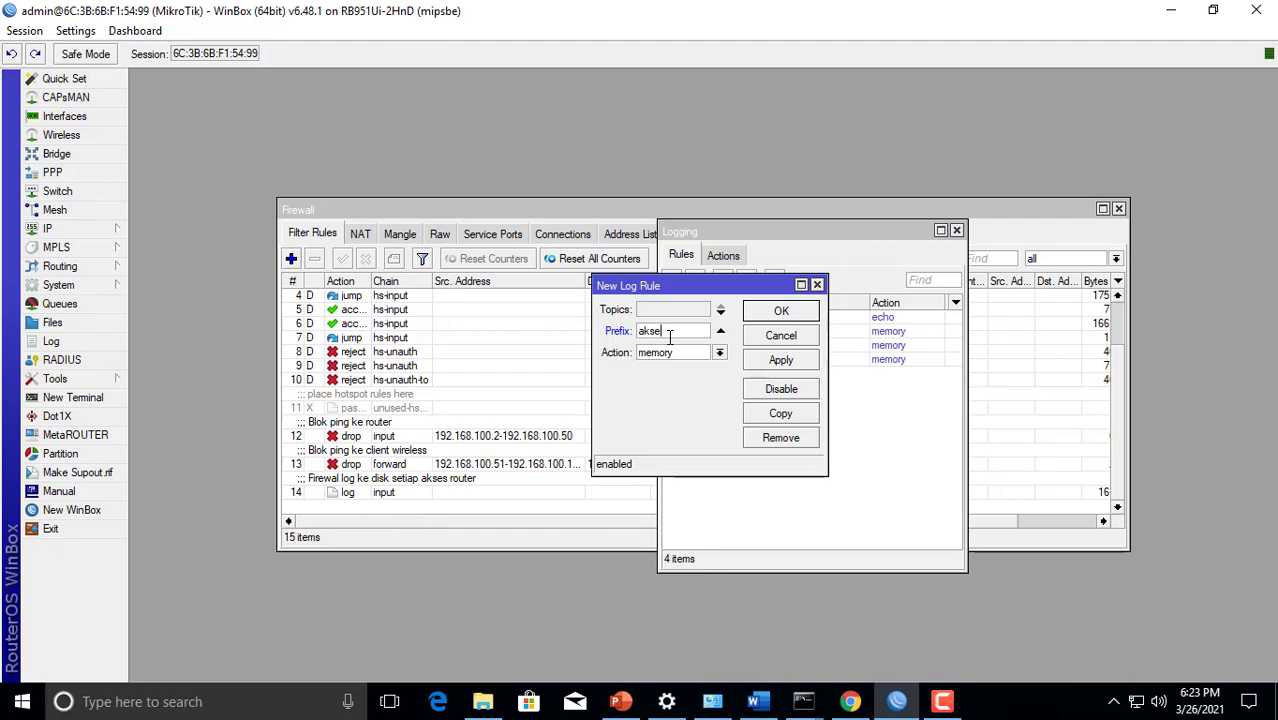
pyautogui.write('s-ke-router')
# Set the log rule's action to disk and save the rule
pyautogui.click(675, 353)
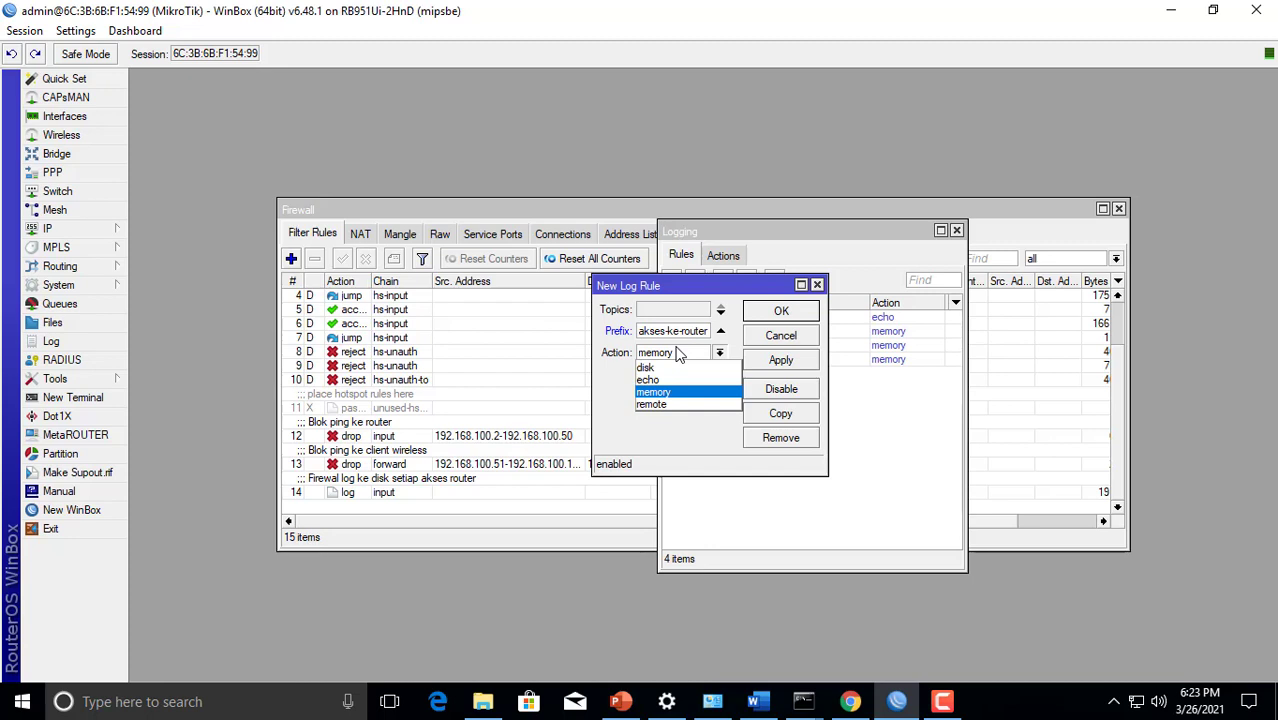
pyautogui.click(673, 369)
pyautogui.click(769, 364)
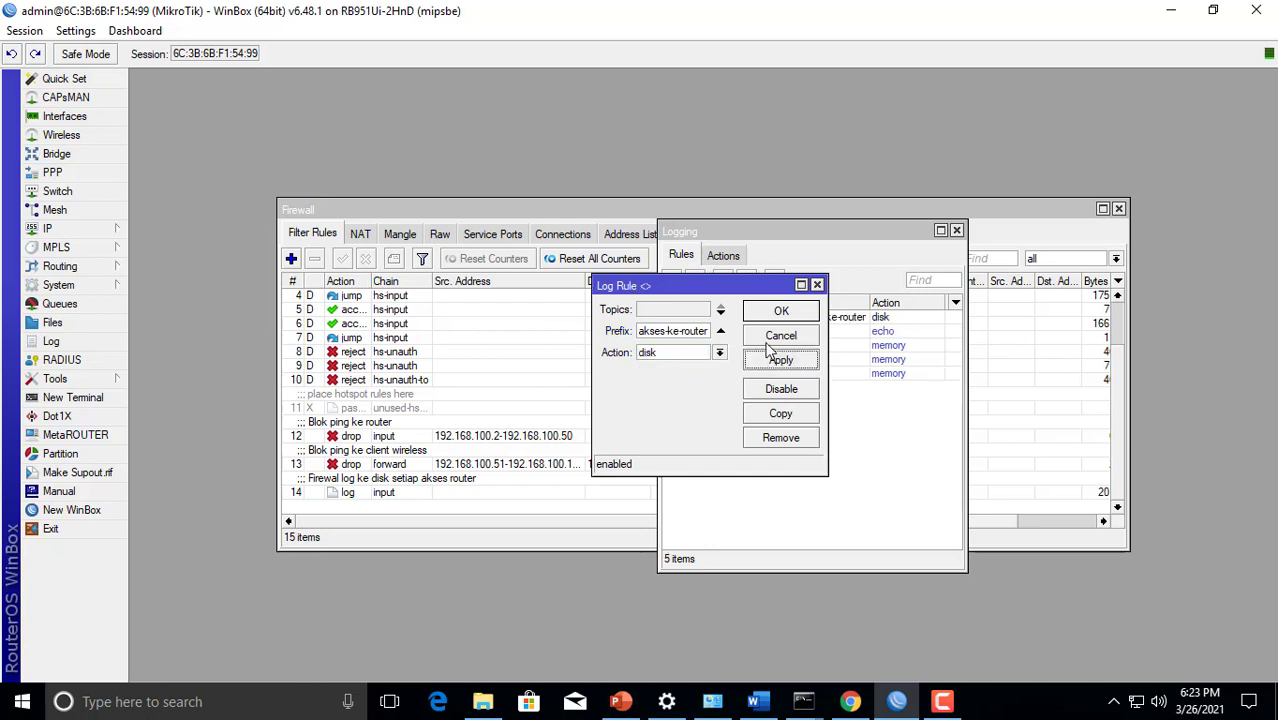
pyautogui.click(779, 312)
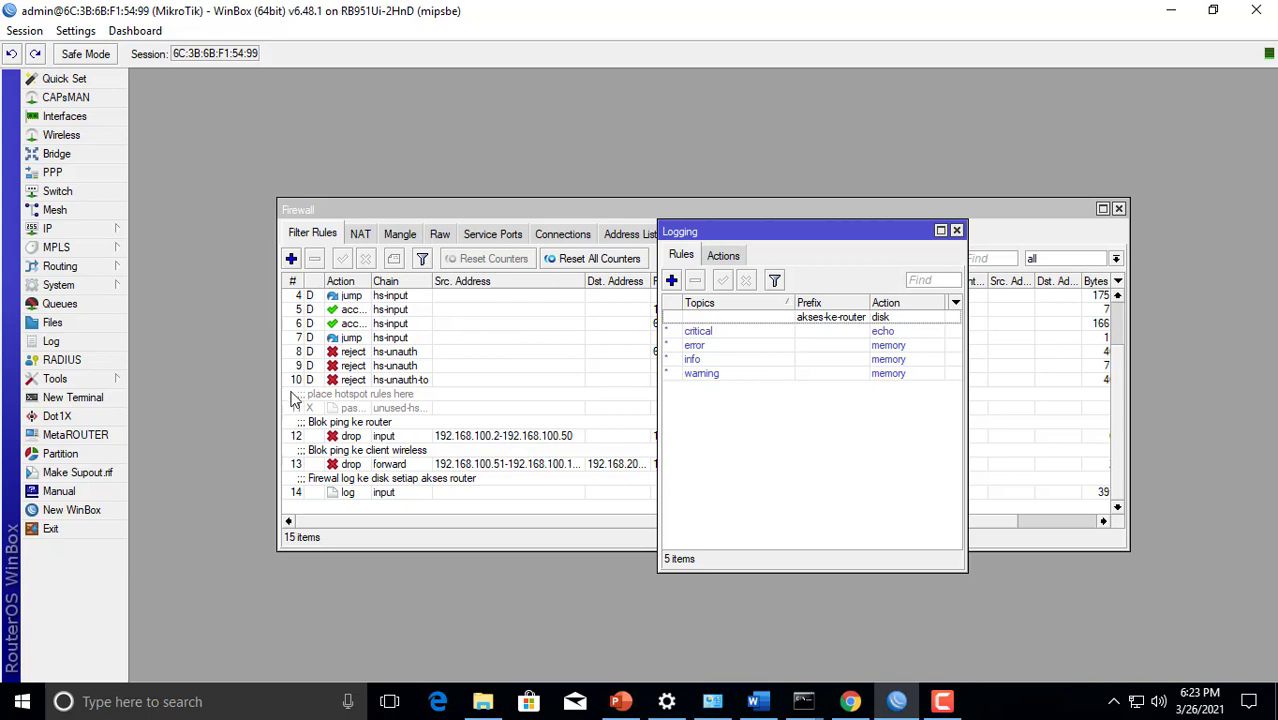
# Open the router log and filter its entries to the disk buffer
pyautogui.click(105, 340)
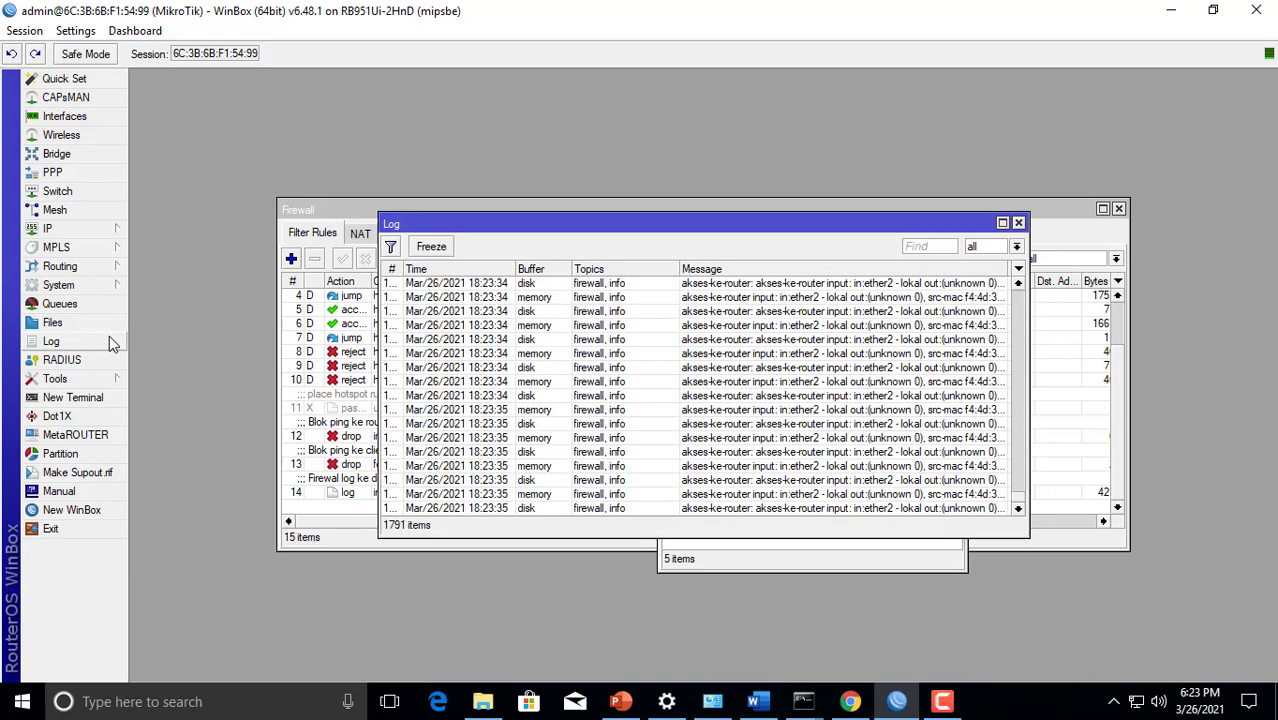
pyautogui.click(986, 248)
pyautogui.click(985, 273)
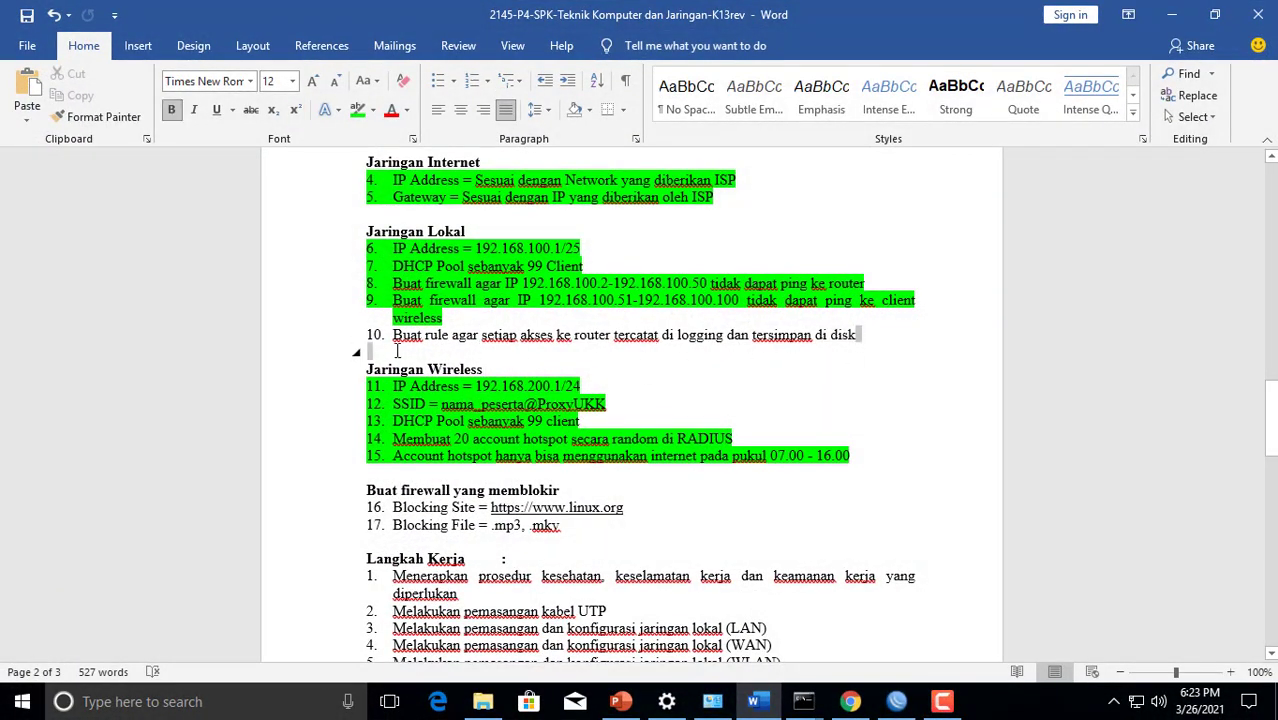
# In the Word task document, highlight item 10 about logging router access to disk in green
pyautogui.click(358, 338)
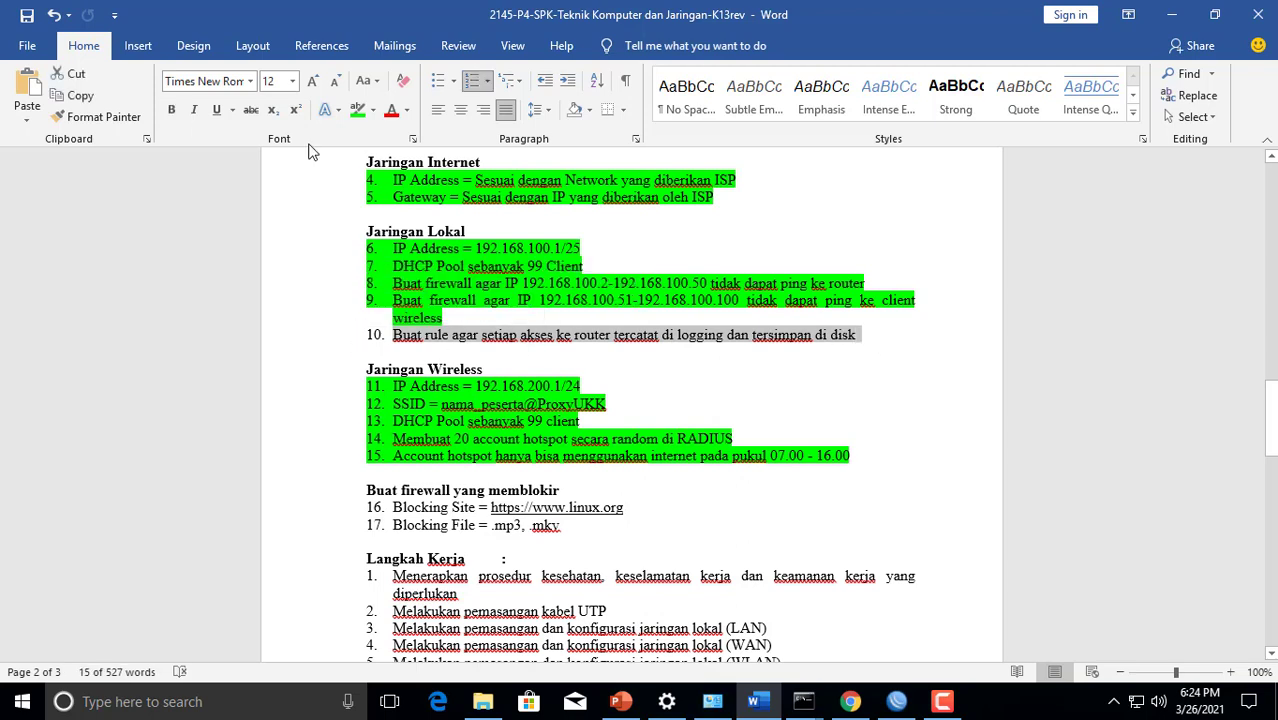
pyautogui.click(356, 111)
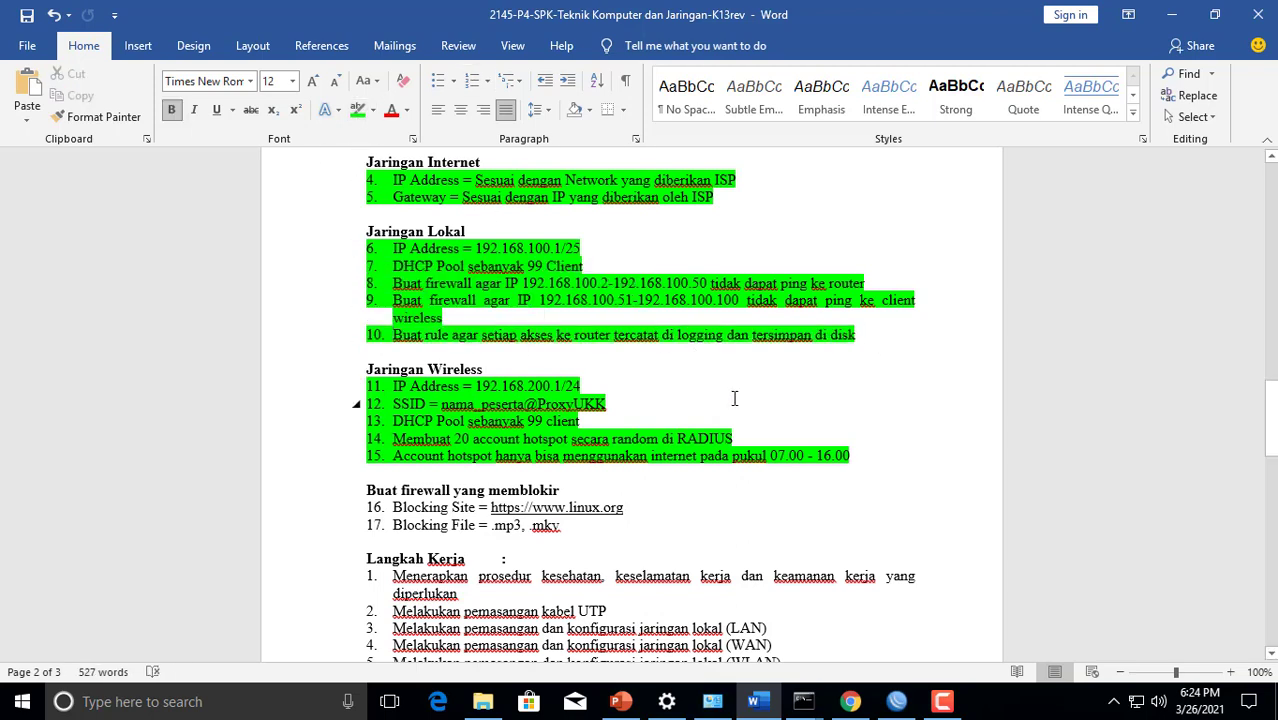
# Review the unhighlighted tasks in the document, selecting item 3 about the Web Proxy with Cache Administrator
pyautogui.scroll(-1, 730, 398)
pyautogui.scroll(2, 734, 399)
pyautogui.scroll(3, 734, 399)
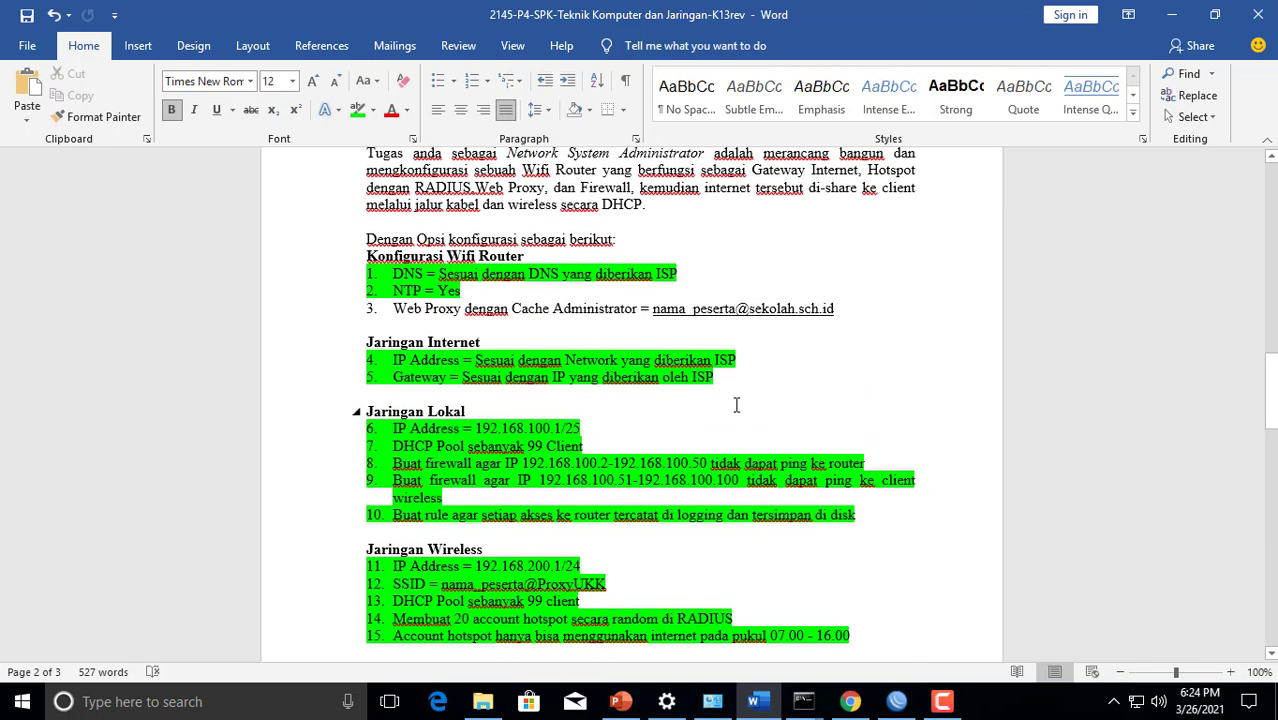
pyautogui.scroll(-5, 736, 404)
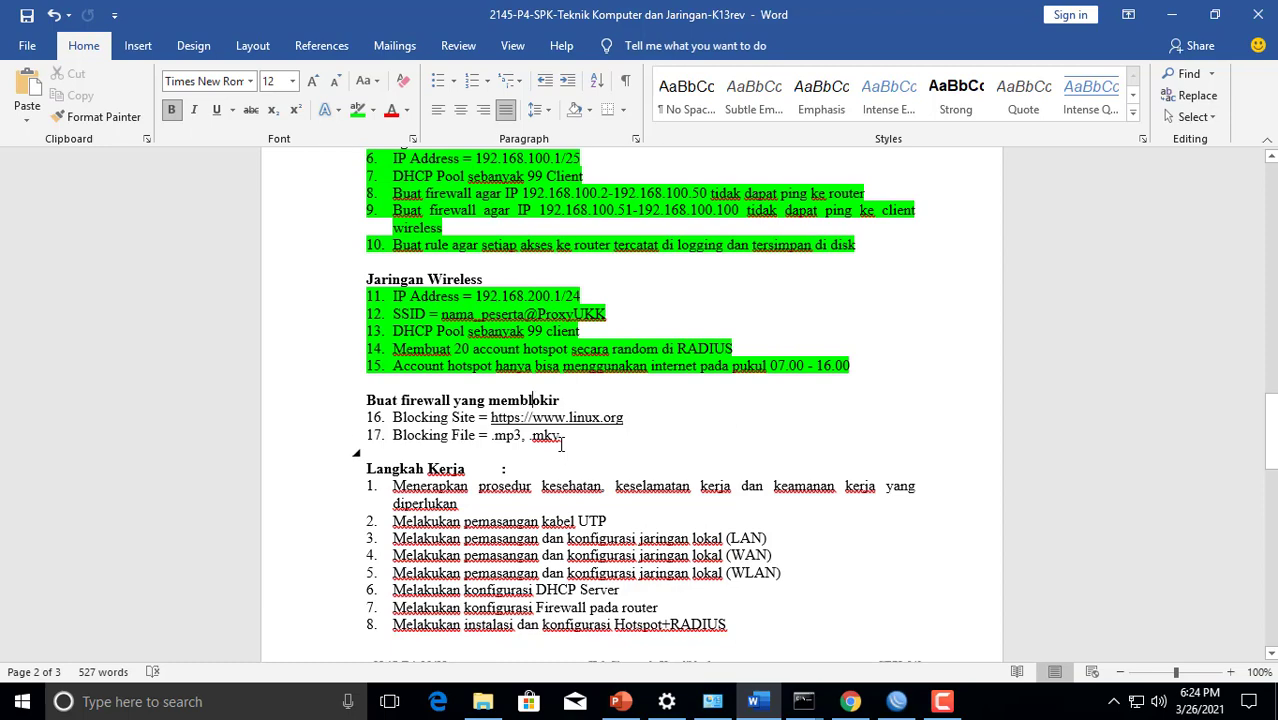
pyautogui.scroll(5, 561, 445)
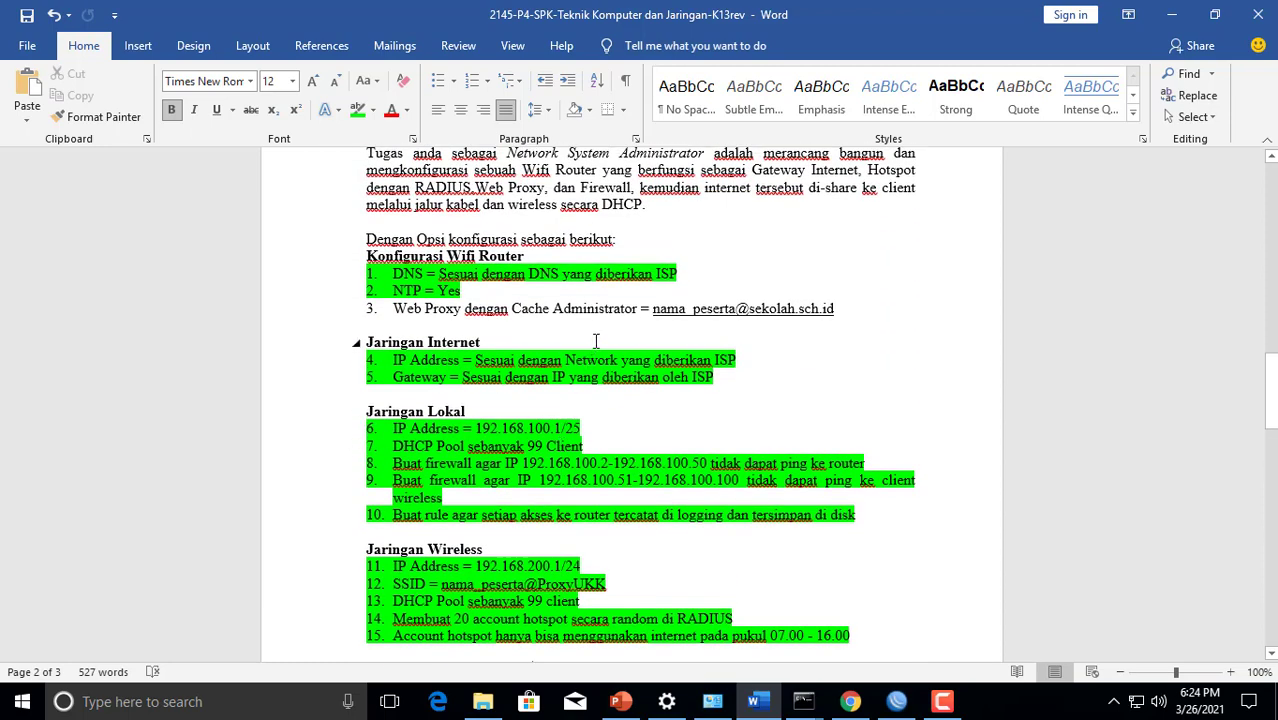
pyautogui.moveTo(855, 309); pyautogui.dragTo(397, 305)
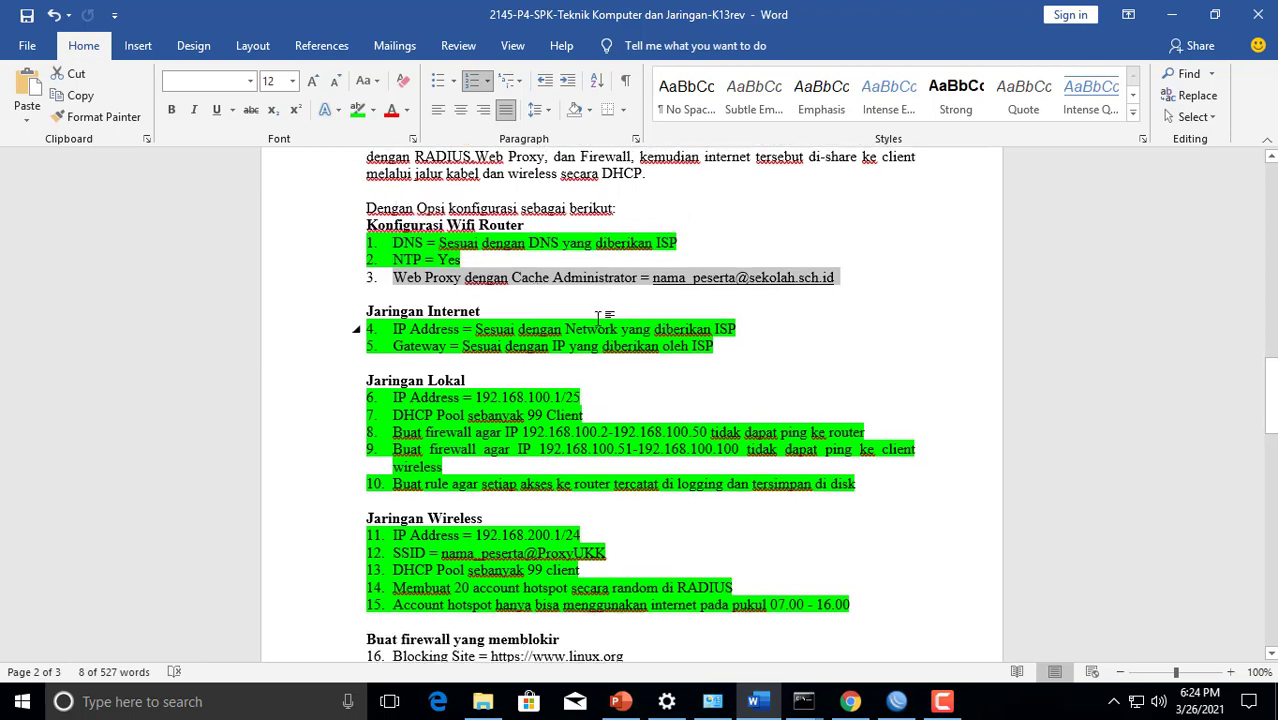
pyautogui.scroll(-2, 598, 323)
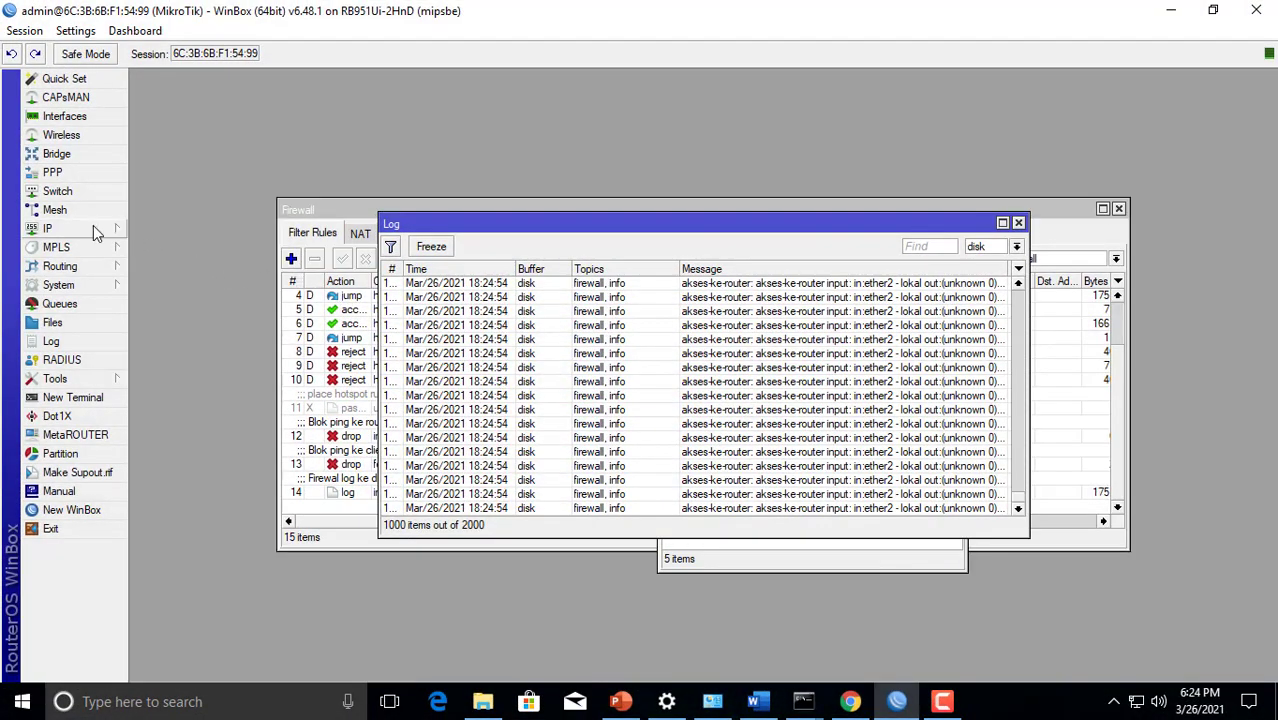
# In WinBox, open the Web Proxy settings and enable the proxy
pyautogui.click(93, 228)
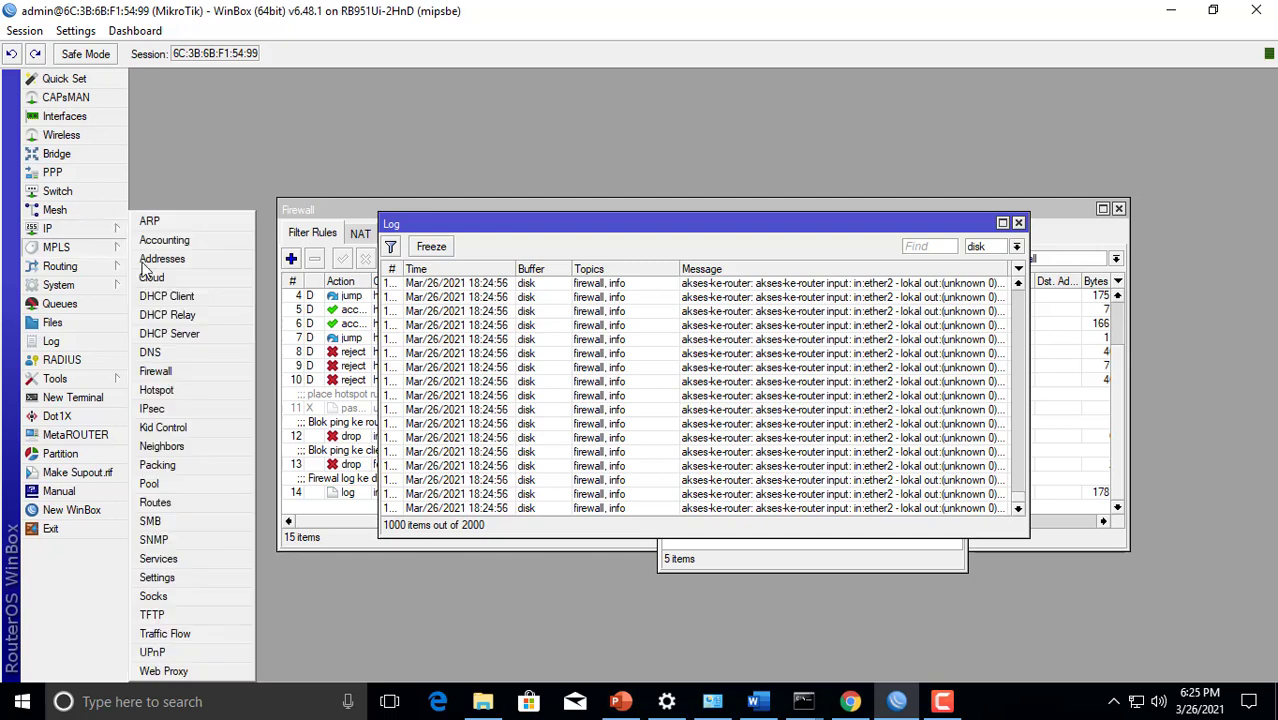
pyautogui.click(163, 671)
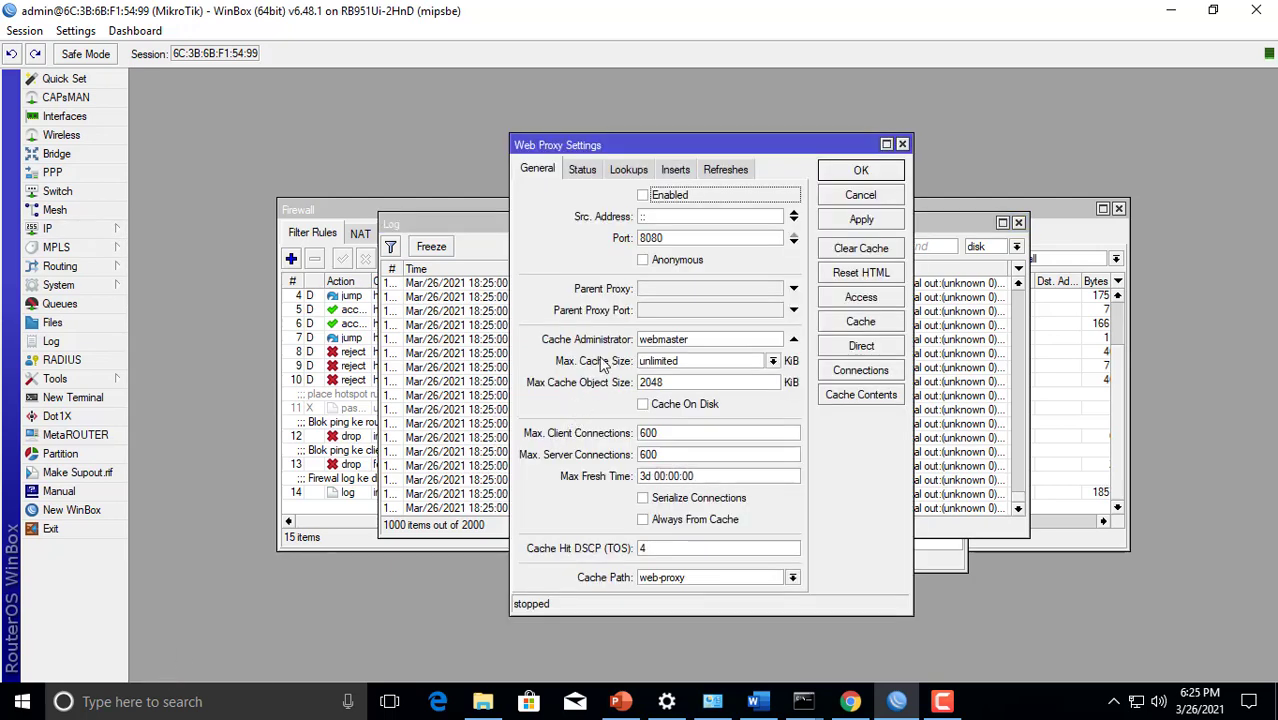
pyautogui.click(642, 195)
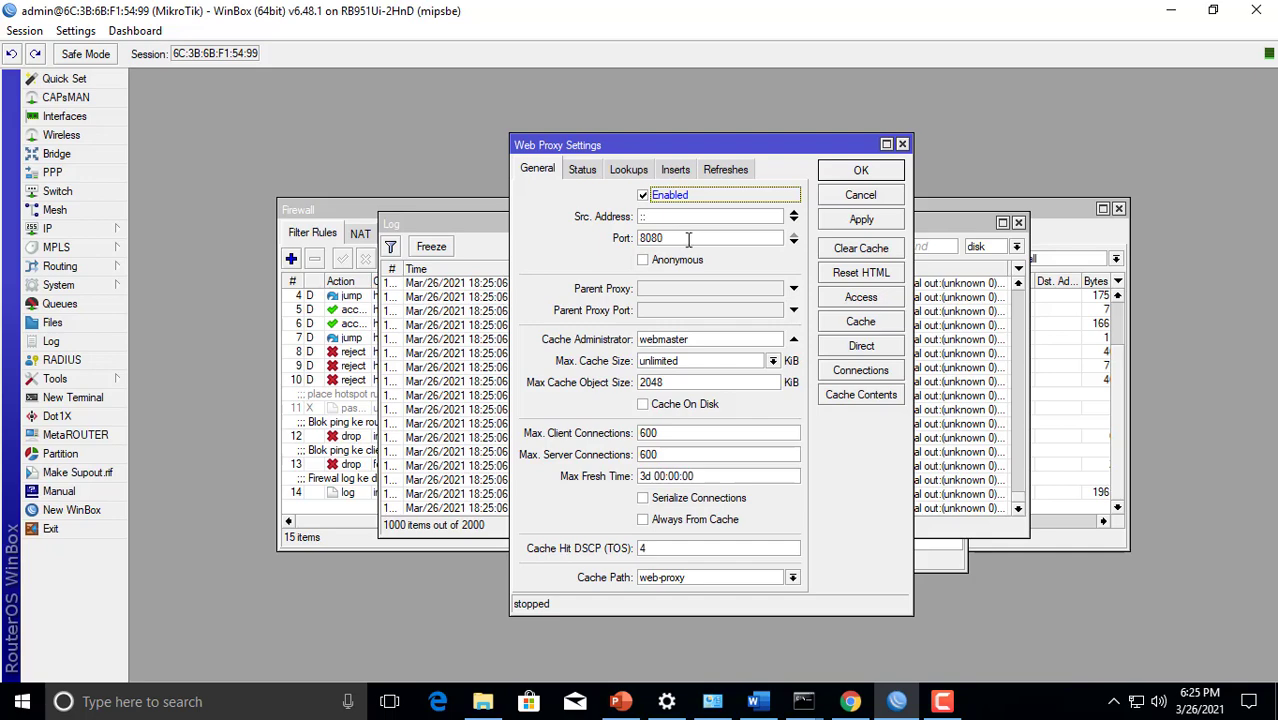
# Replace the Cache Administrator value with the participant's school e-mail address and save the Web Proxy settings
pyautogui.click(668, 338)
pyautogui.moveTo(692, 338); pyautogui.dragTo(617, 344)
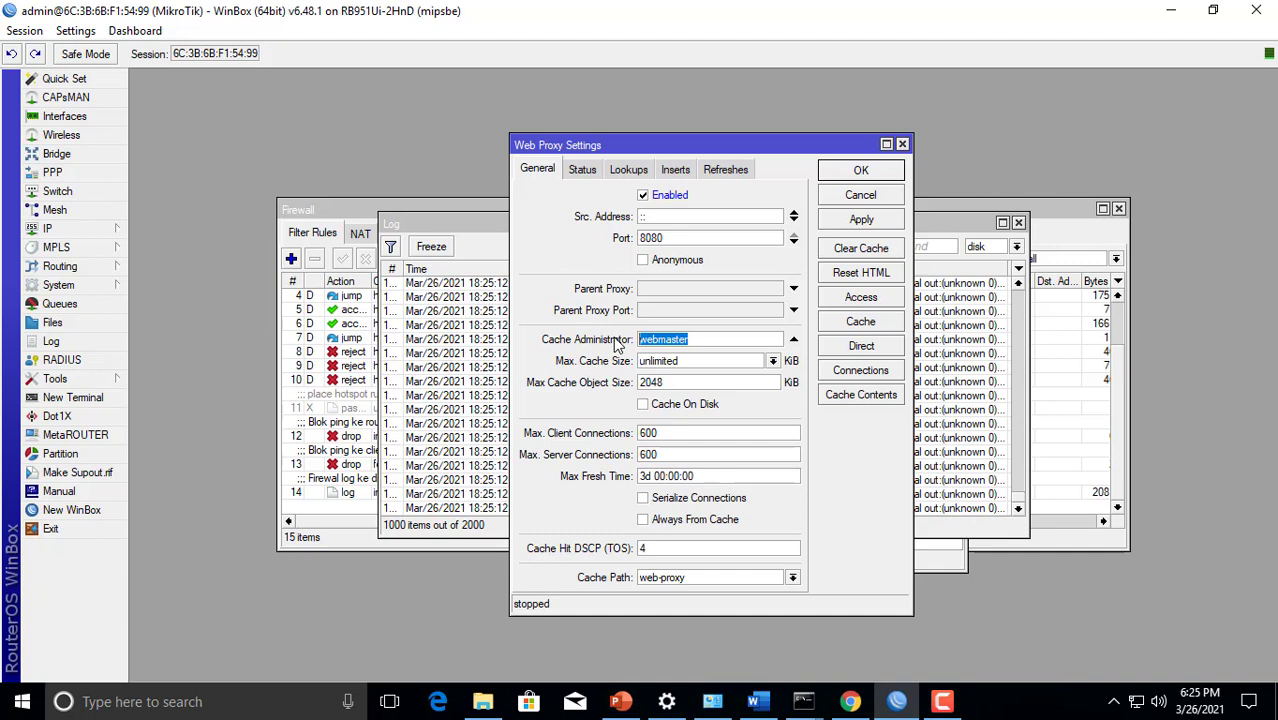
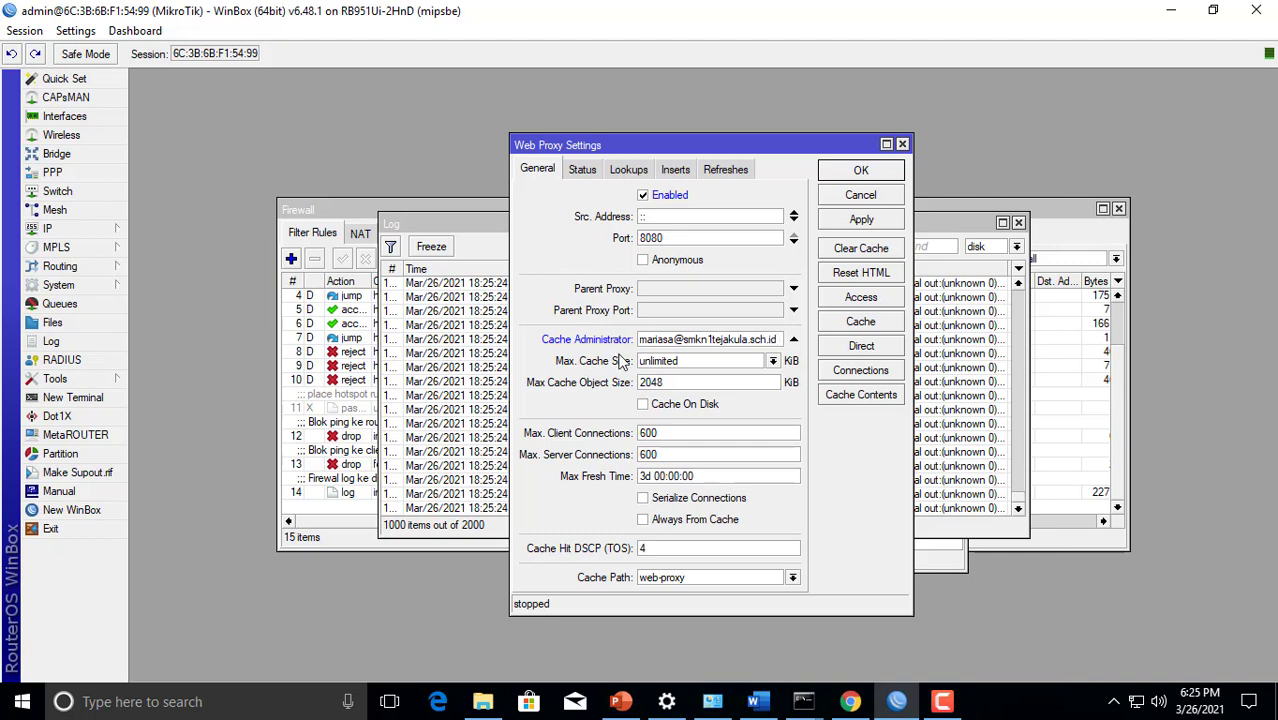
pyautogui.click(860, 222)
pyautogui.click(860, 172)
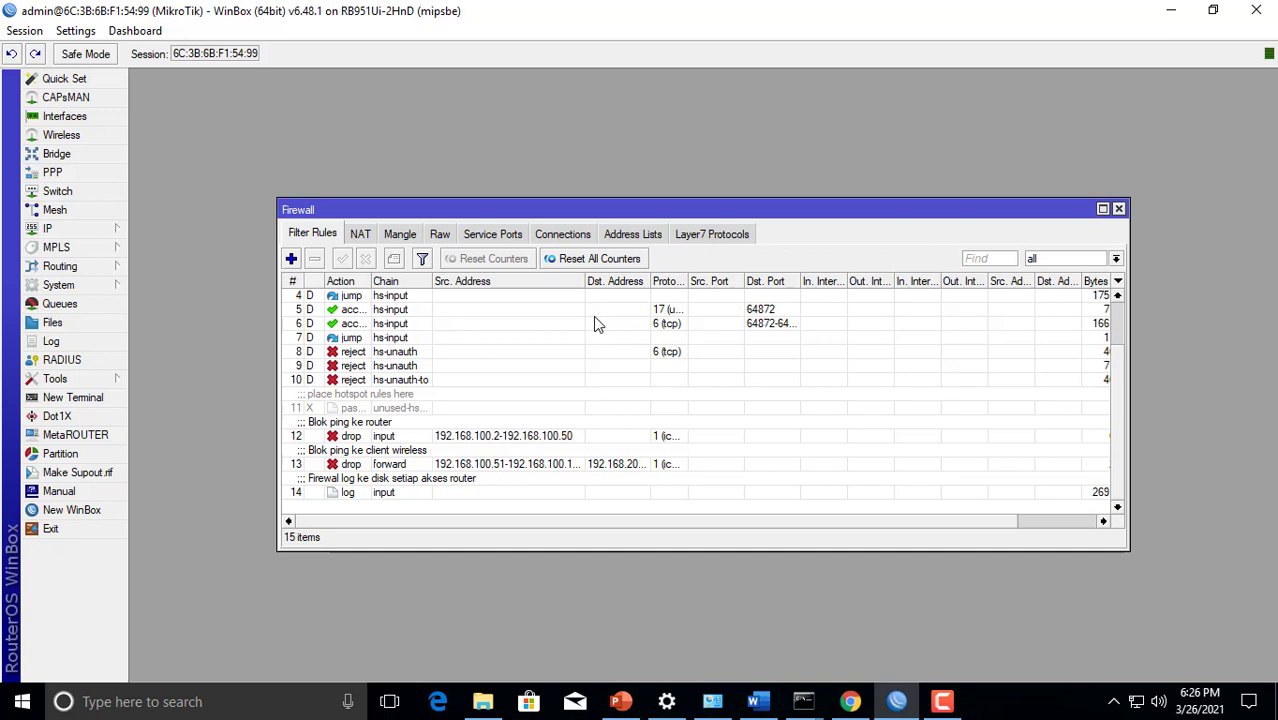
# Start a new firewall NAT rule with its chain set to dstnat
pyautogui.click(360, 234)
pyautogui.click(80, 228)
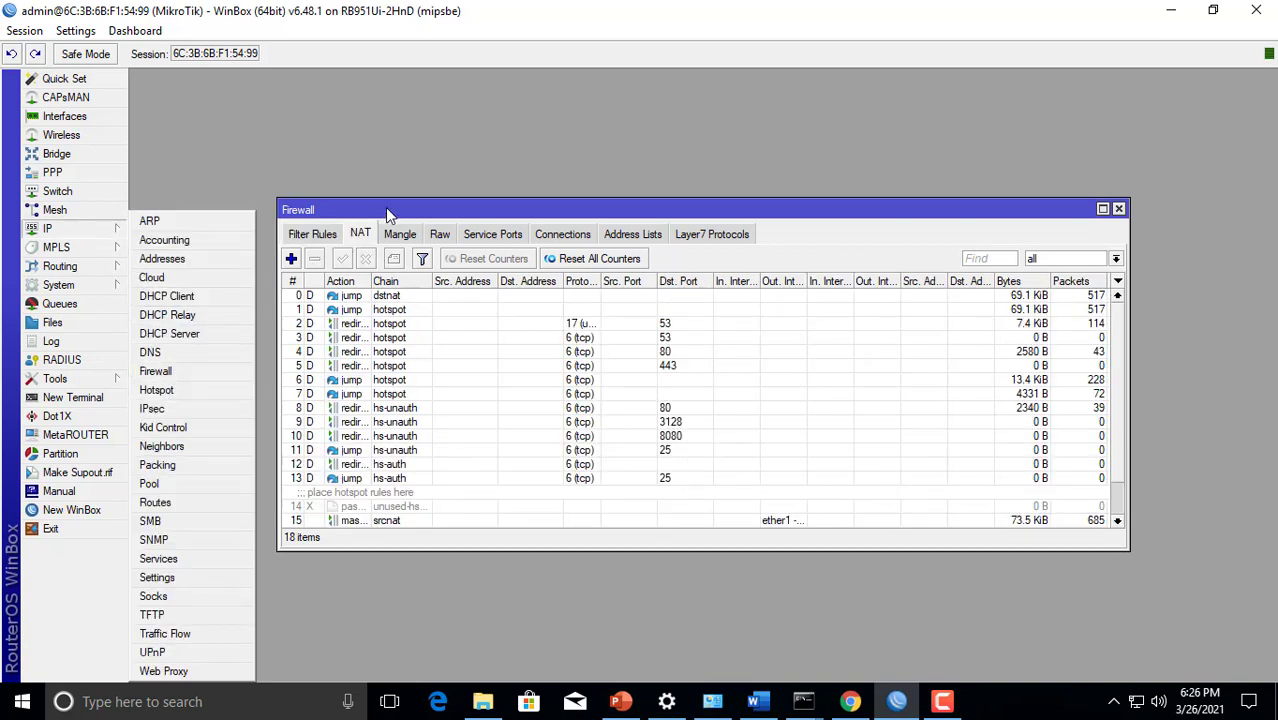
pyautogui.click(390, 214)
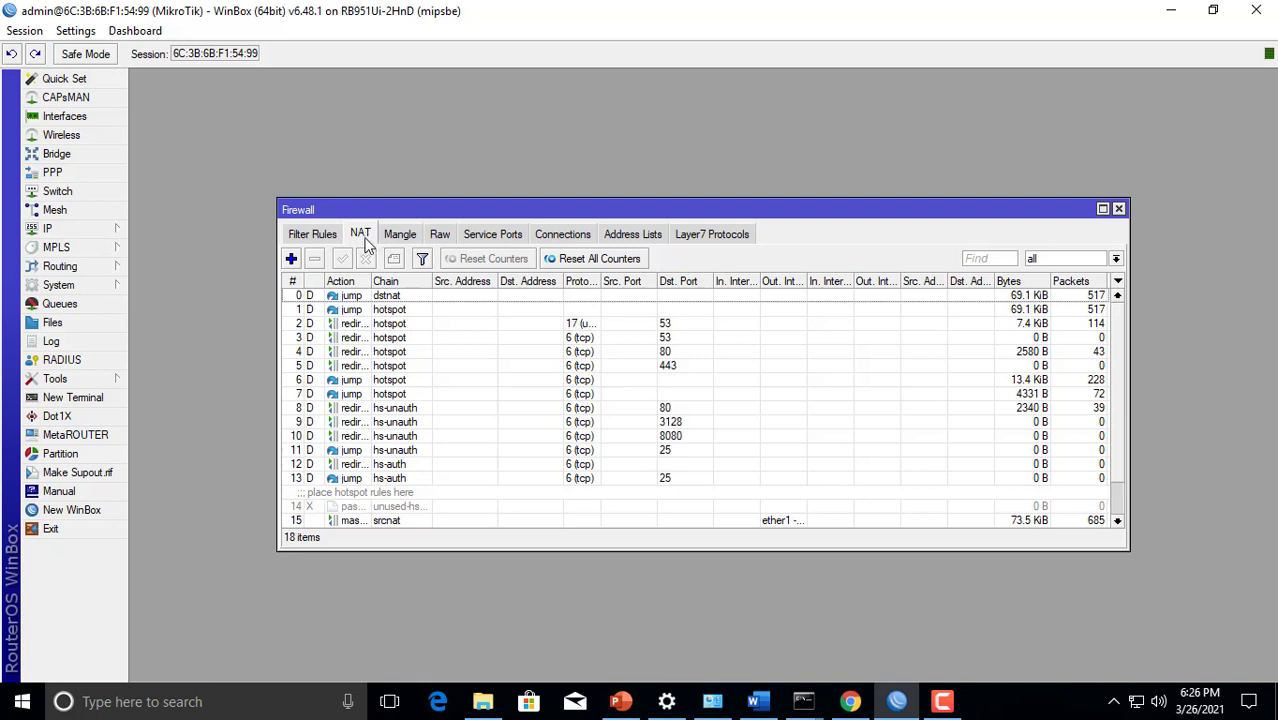
pyautogui.click(291, 258)
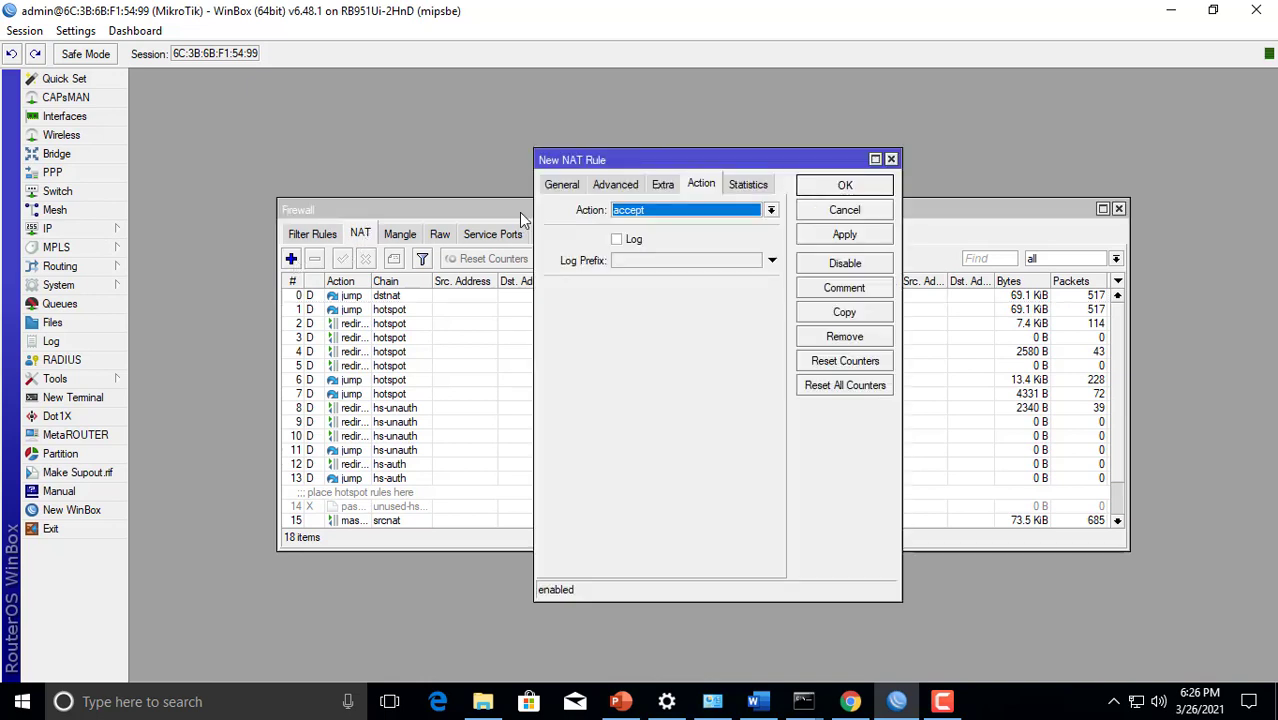
pyautogui.click(558, 187)
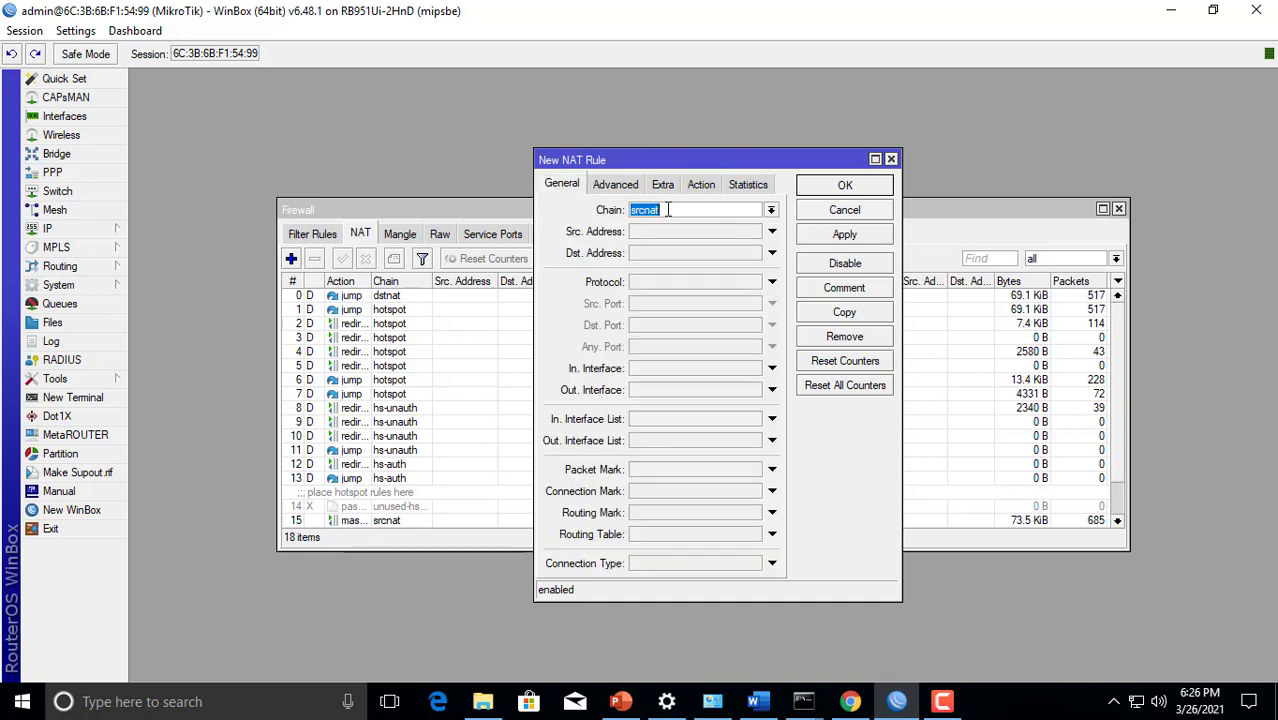
pyautogui.click(772, 211)
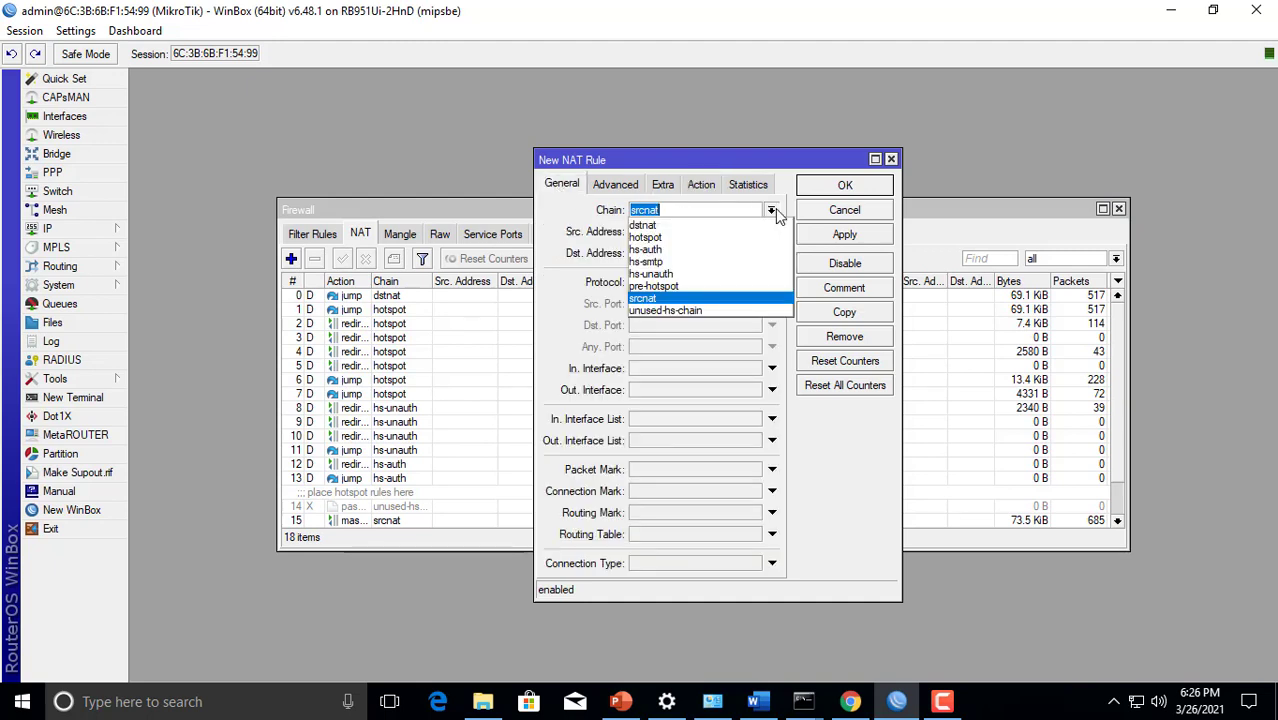
pyautogui.click(724, 228)
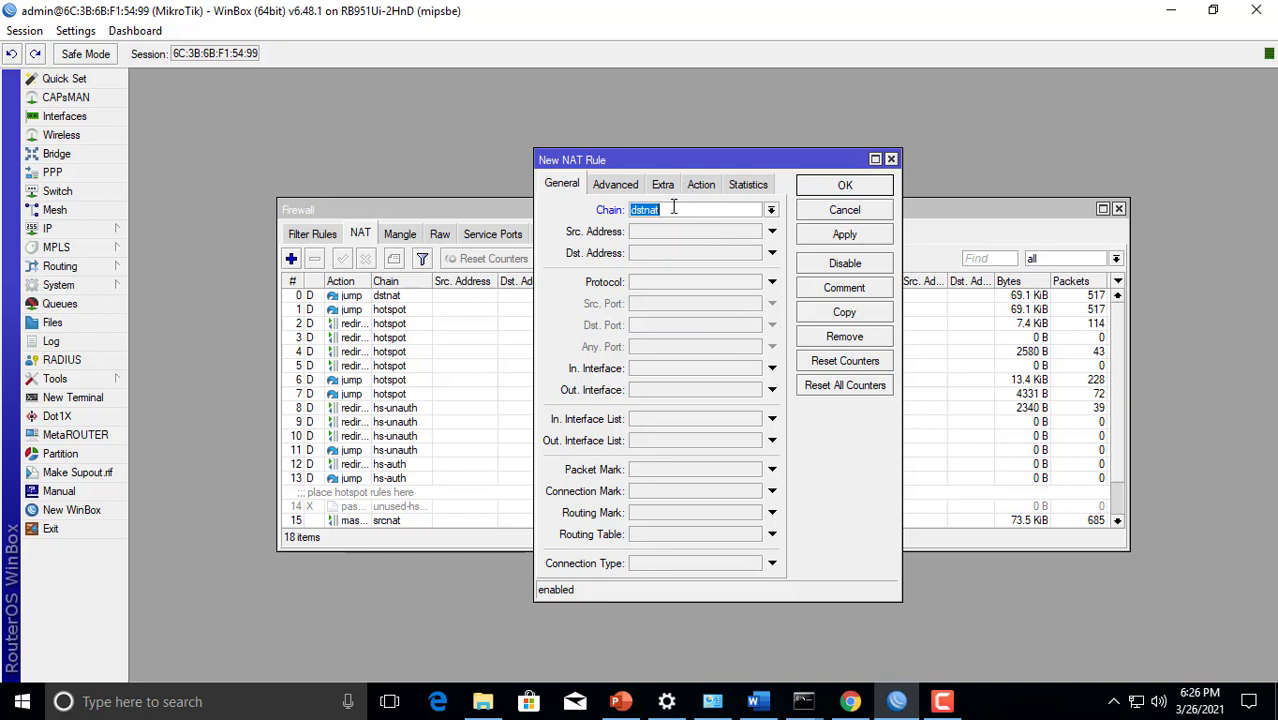
# Set the NAT rule's protocol to 6 (tcp), destination port to 80 and incoming interface to ether3 - wireless
pyautogui.click(671, 283)
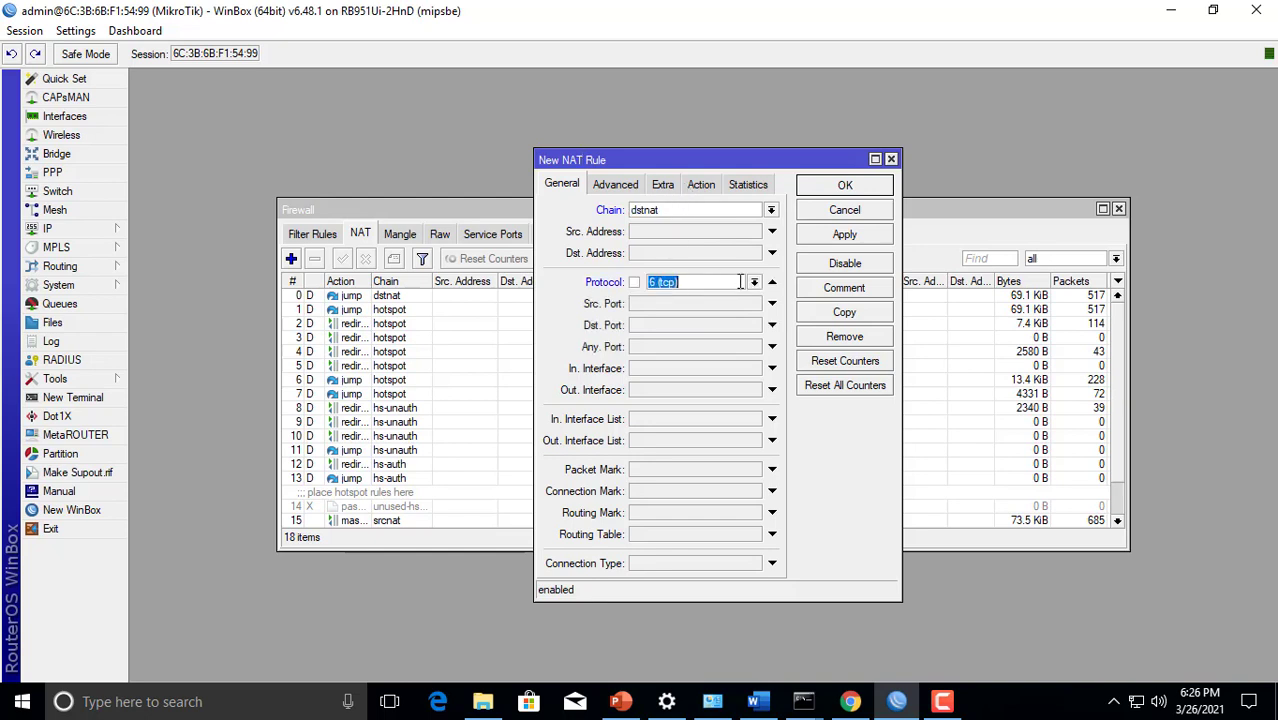
pyautogui.click(670, 326)
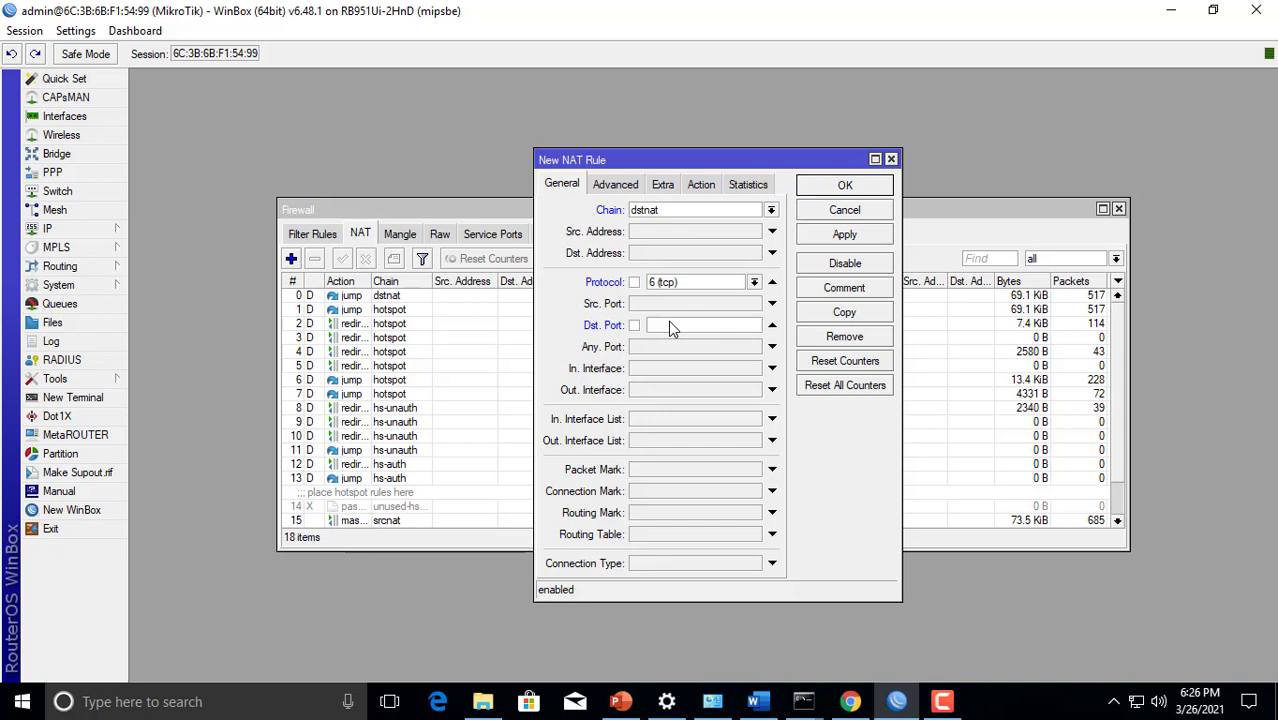
pyautogui.write('80')
pyautogui.click(662, 372)
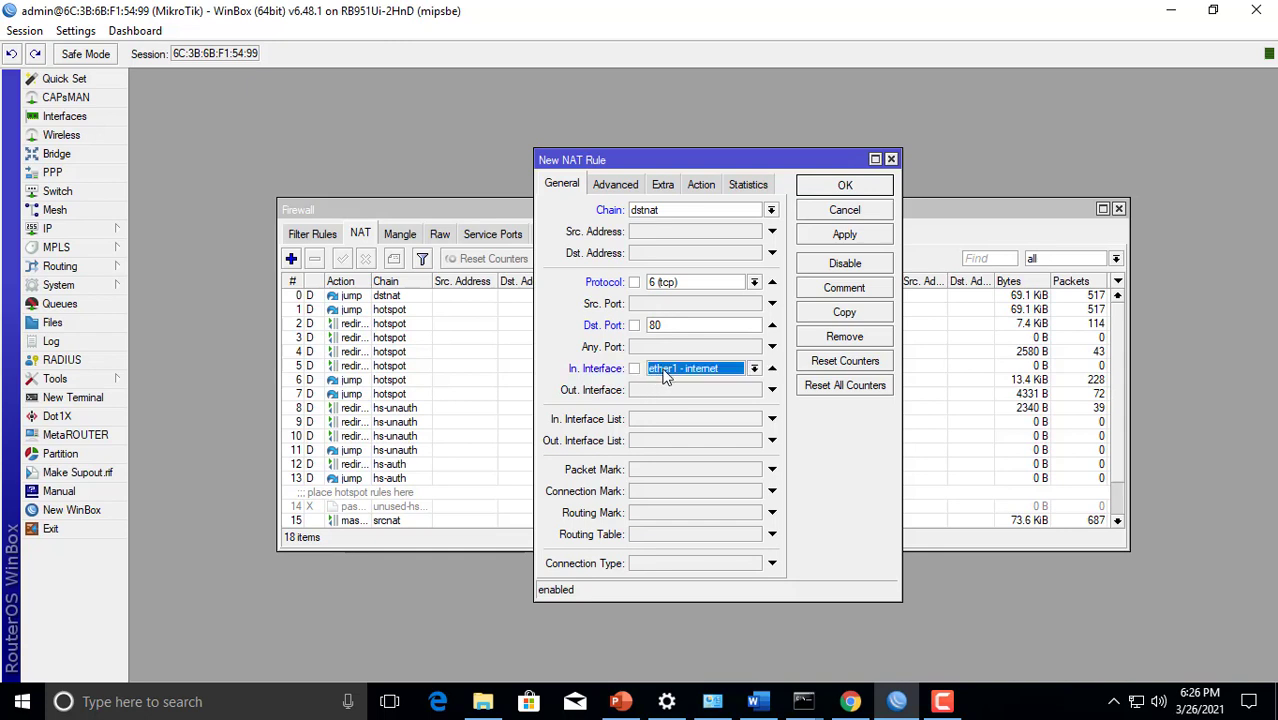
pyautogui.click(663, 373)
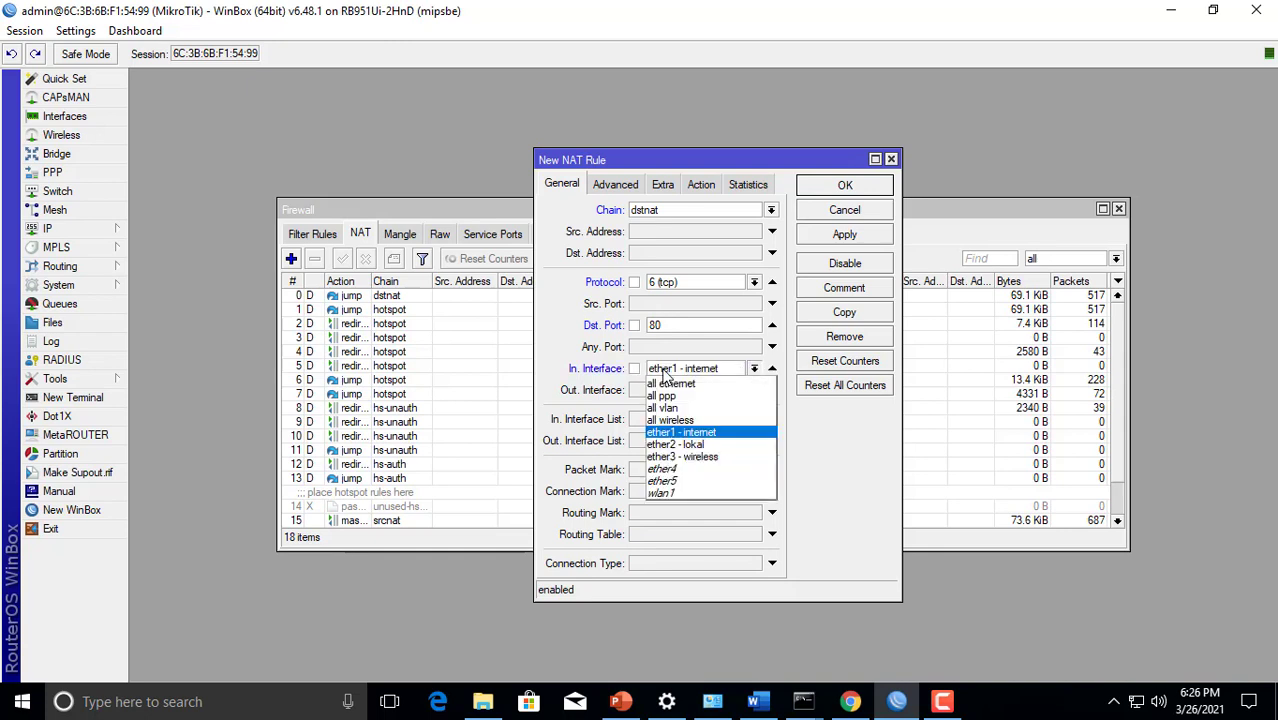
pyautogui.click(680, 457)
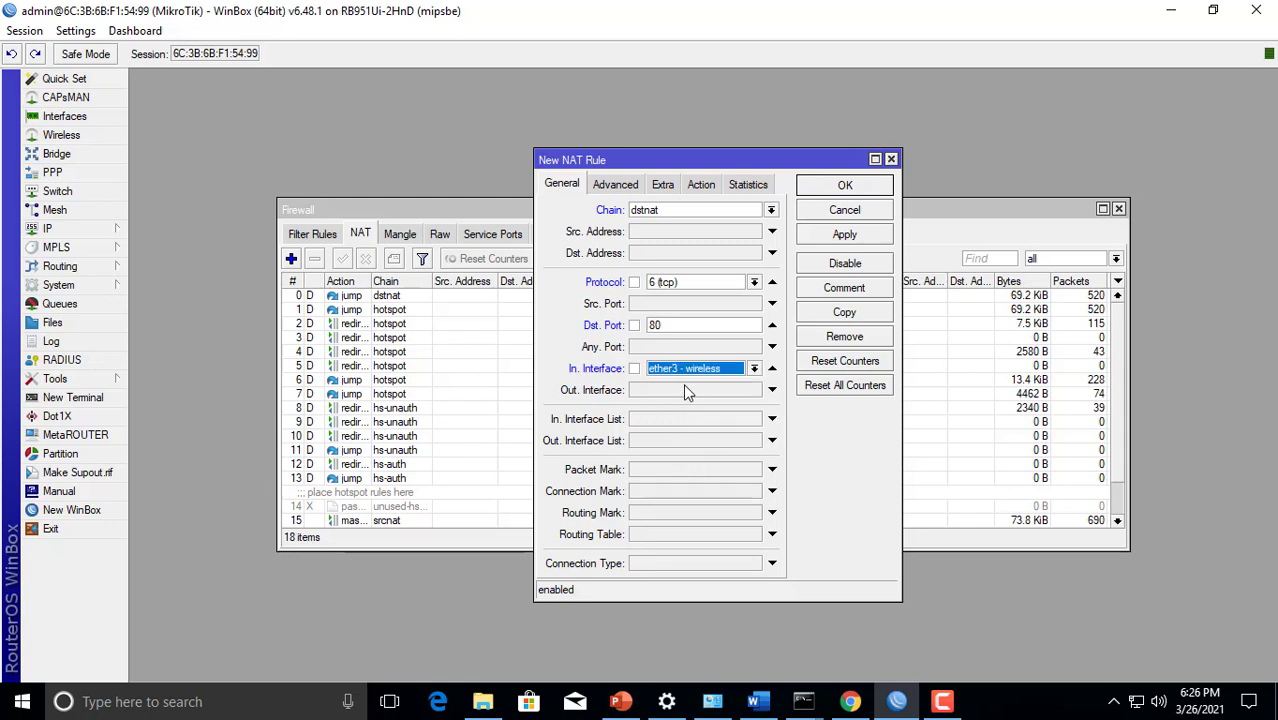
# Set the NAT rule's action to redirect, sending traffic to port 8080
pyautogui.click(704, 189)
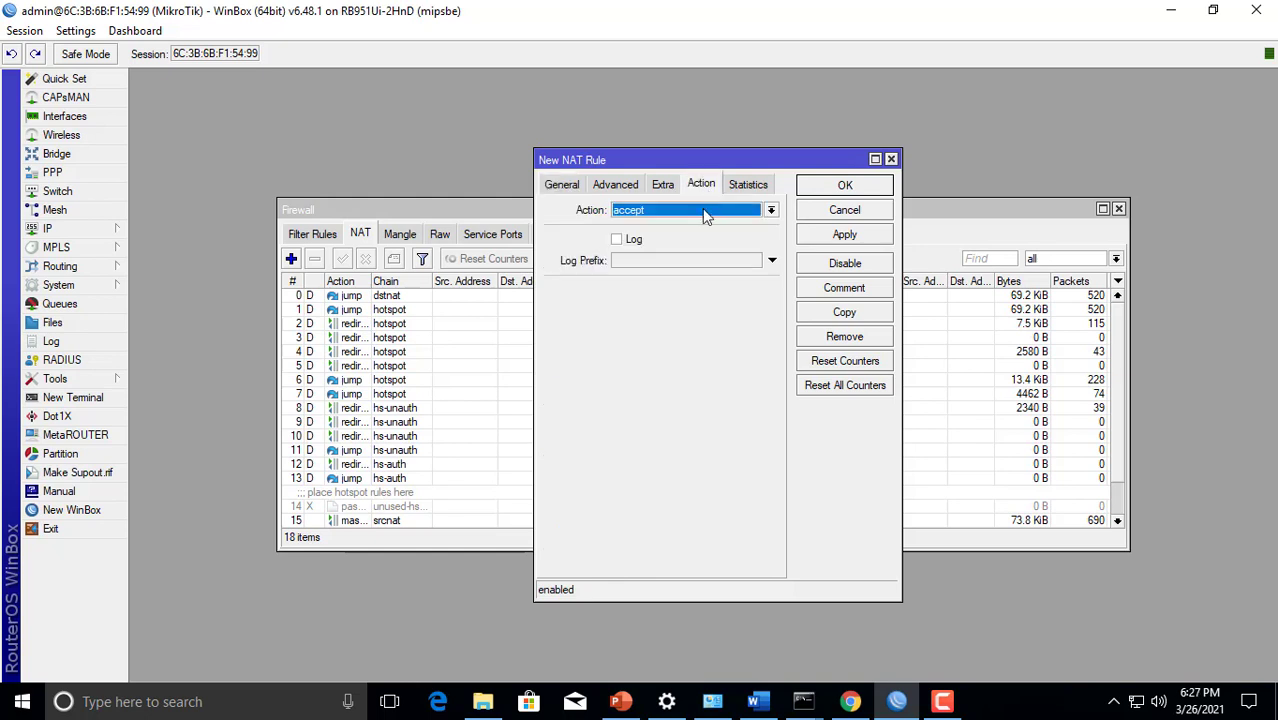
pyautogui.click(705, 212)
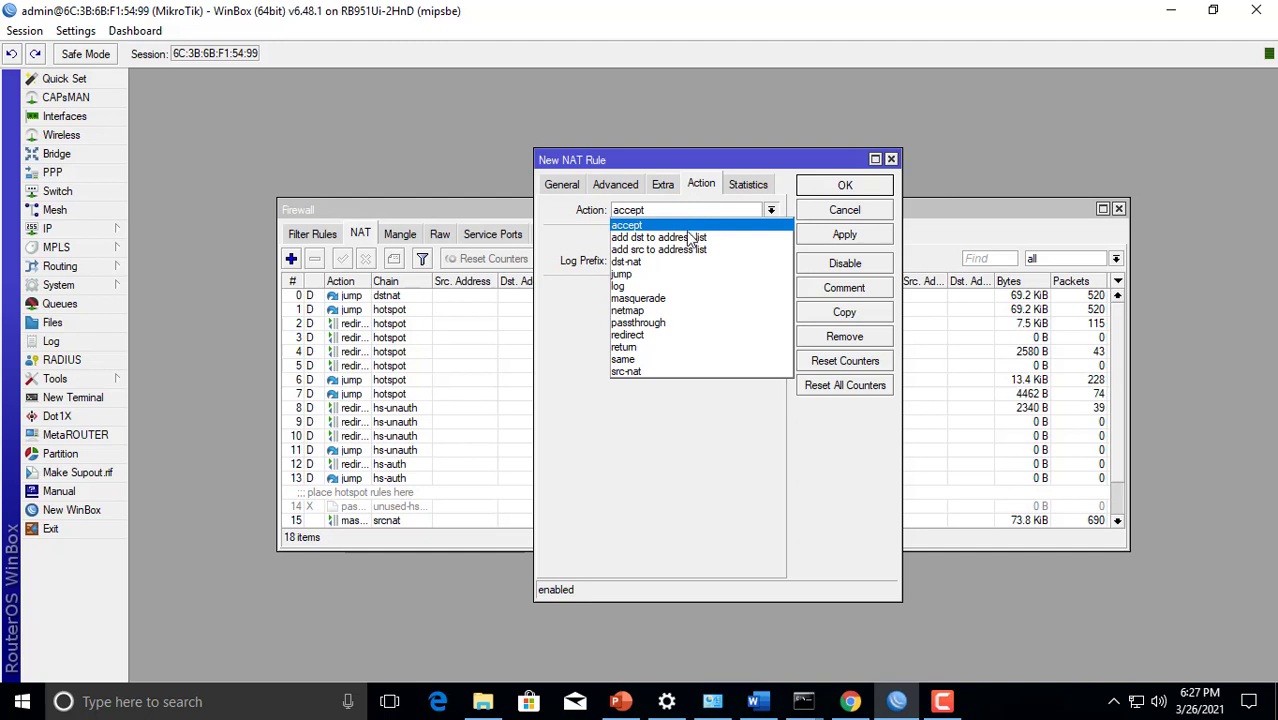
pyautogui.click(648, 336)
pyautogui.click(641, 292)
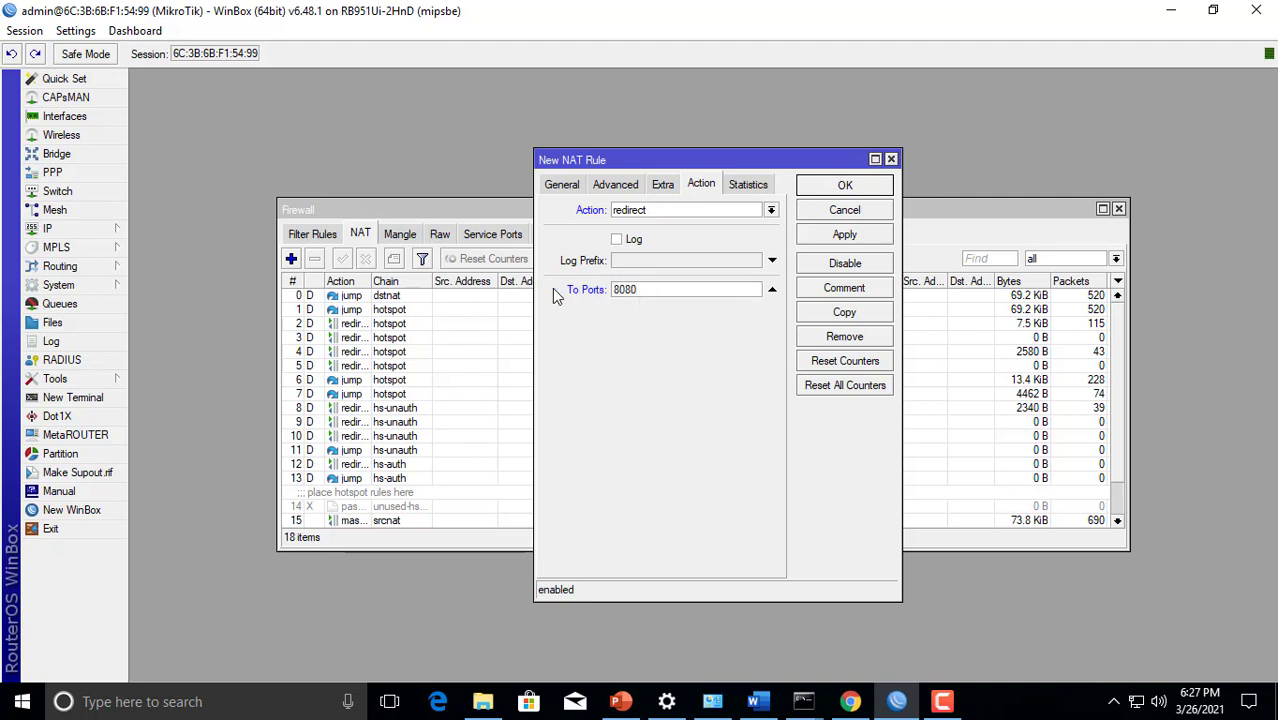
# Add the comment "Redirect ke proxy" to the NAT rule, save it and check it in the NAT list
pyautogui.click(829, 289)
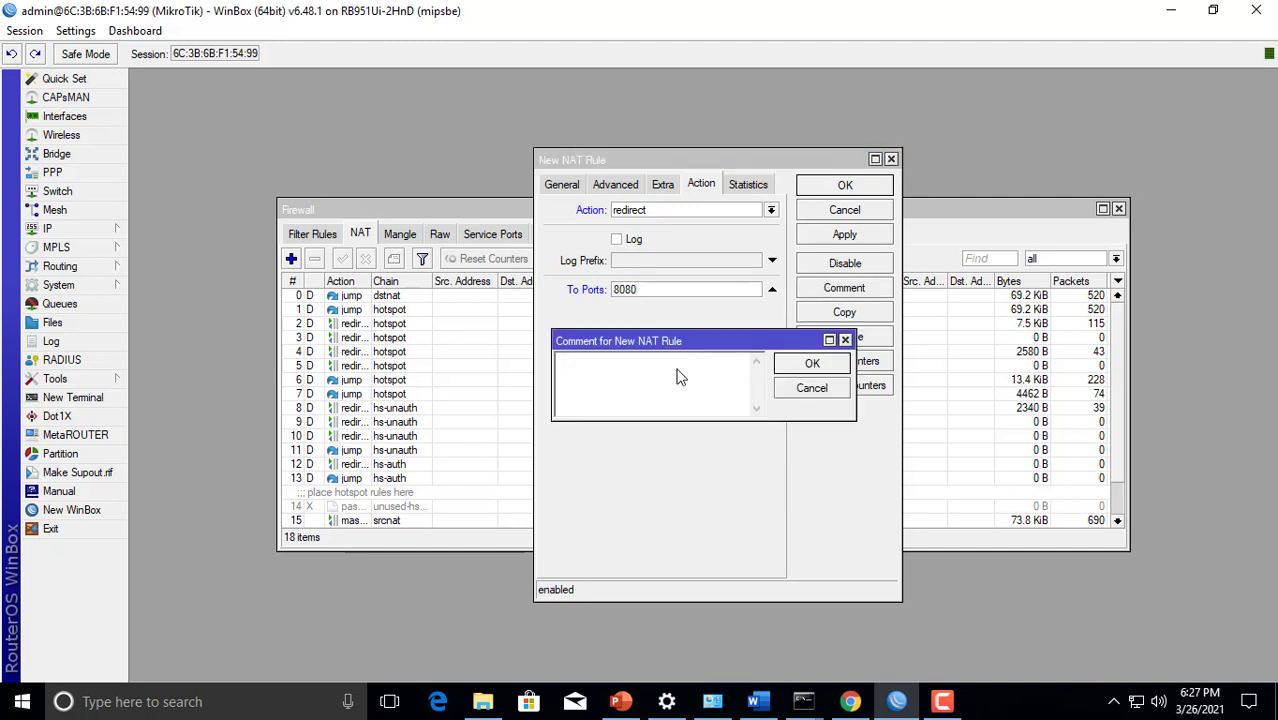
pyautogui.write('Redirect ke proxy')
pyautogui.click(796, 364)
pyautogui.click(834, 241)
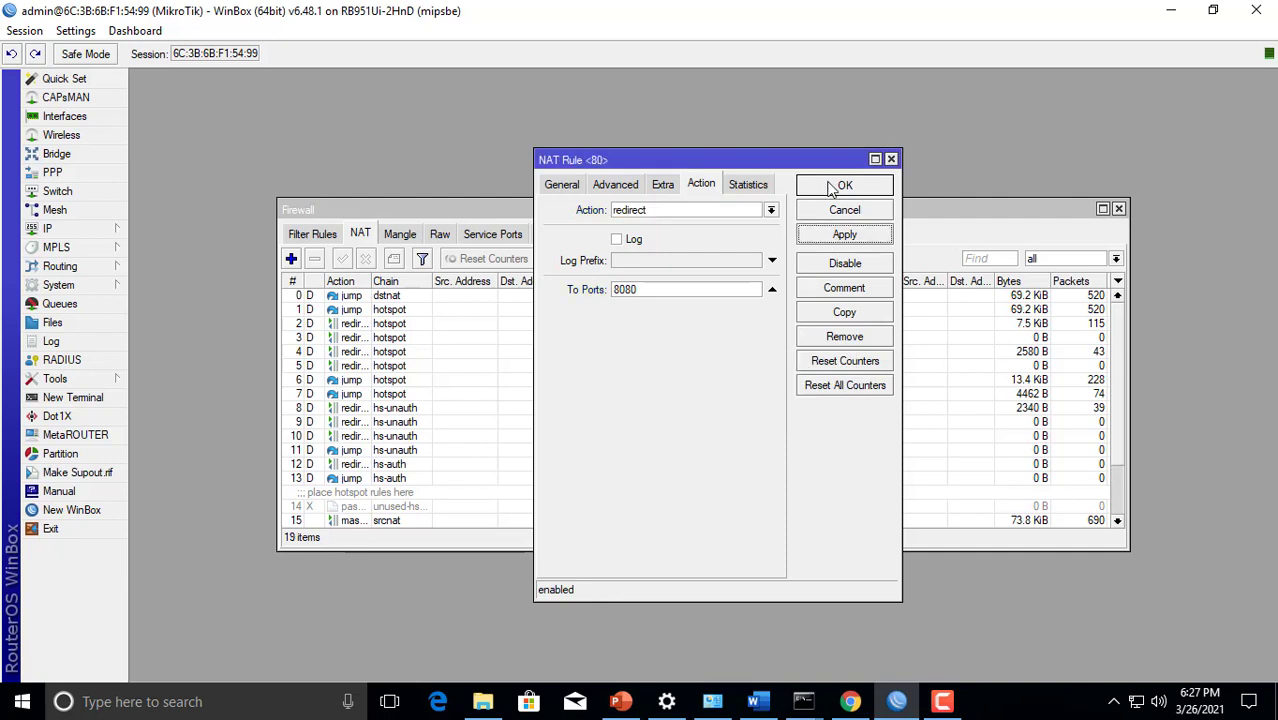
pyautogui.click(840, 186)
pyautogui.scroll(-3, 506, 394)
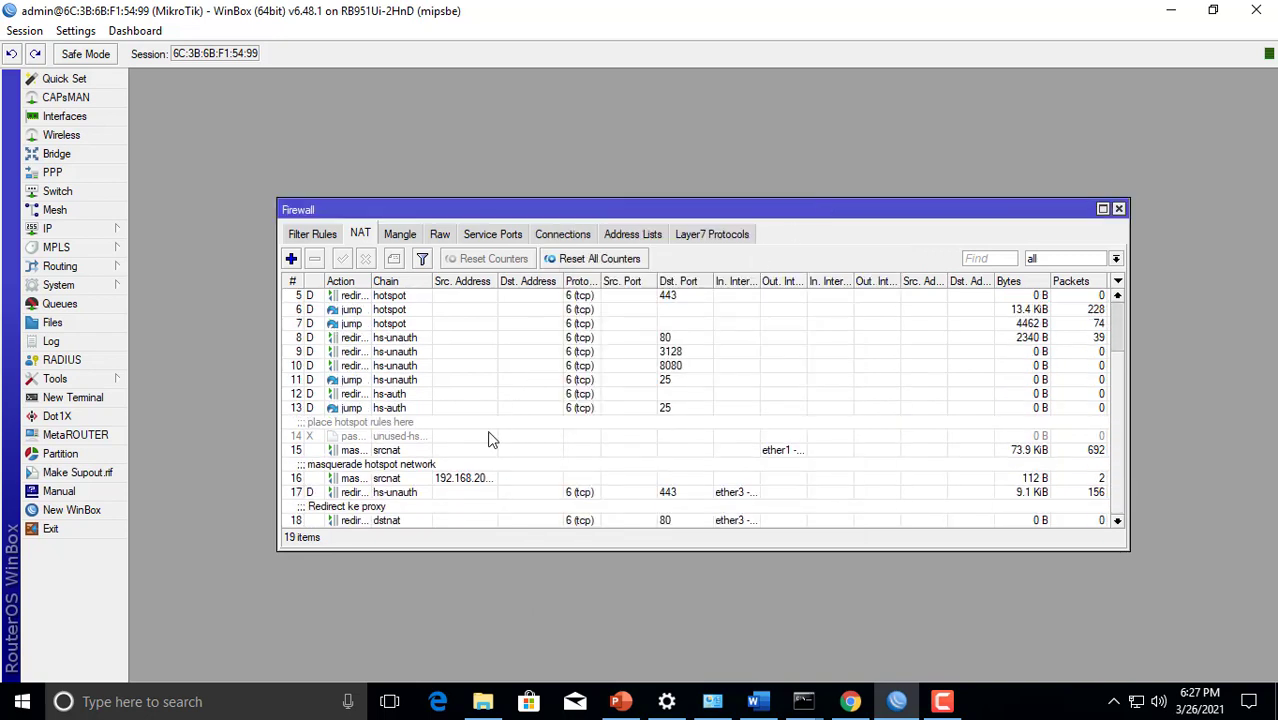
# Open the web proxy settings' access list and start a new web proxy rule
pyautogui.click(399, 519)
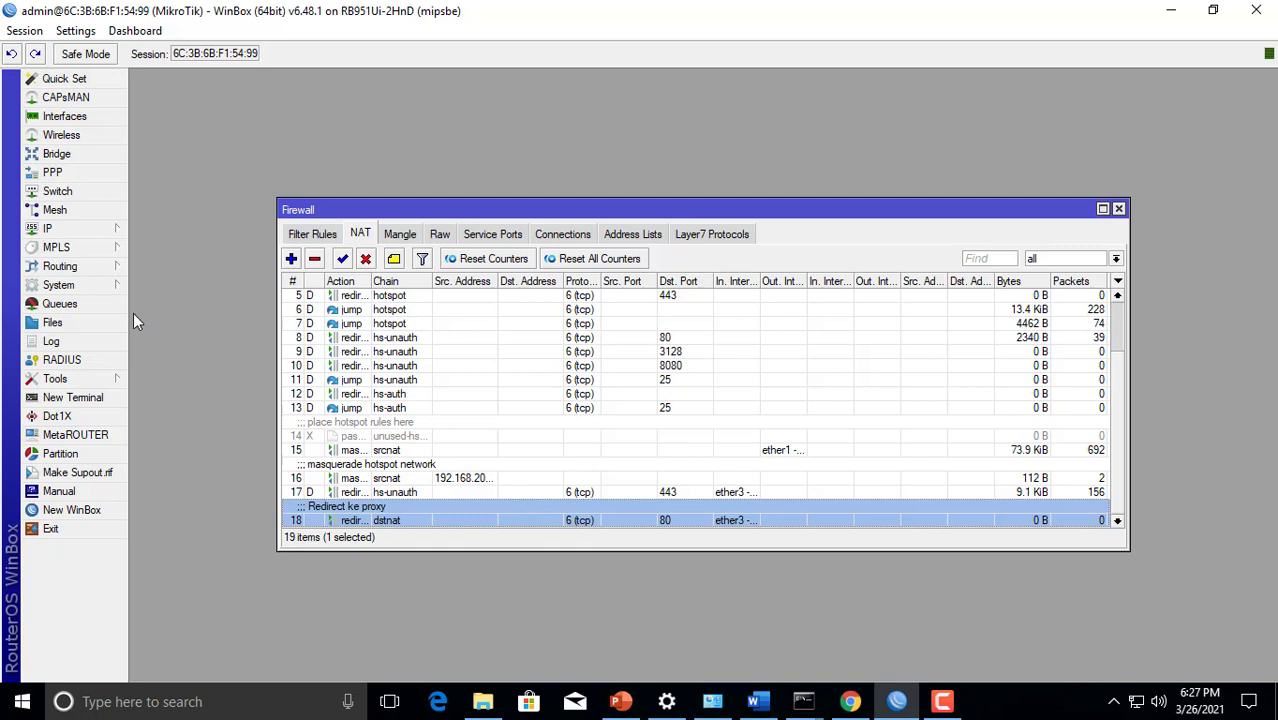
pyautogui.click(109, 233)
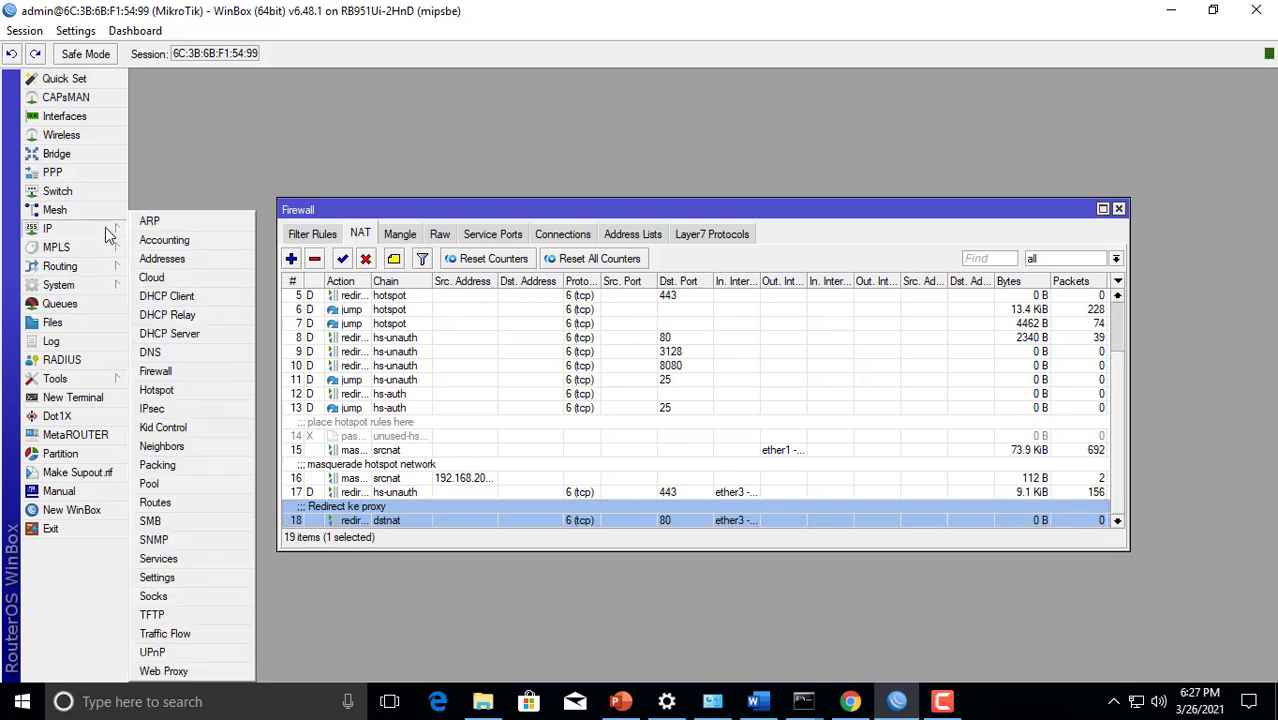
pyautogui.click(163, 671)
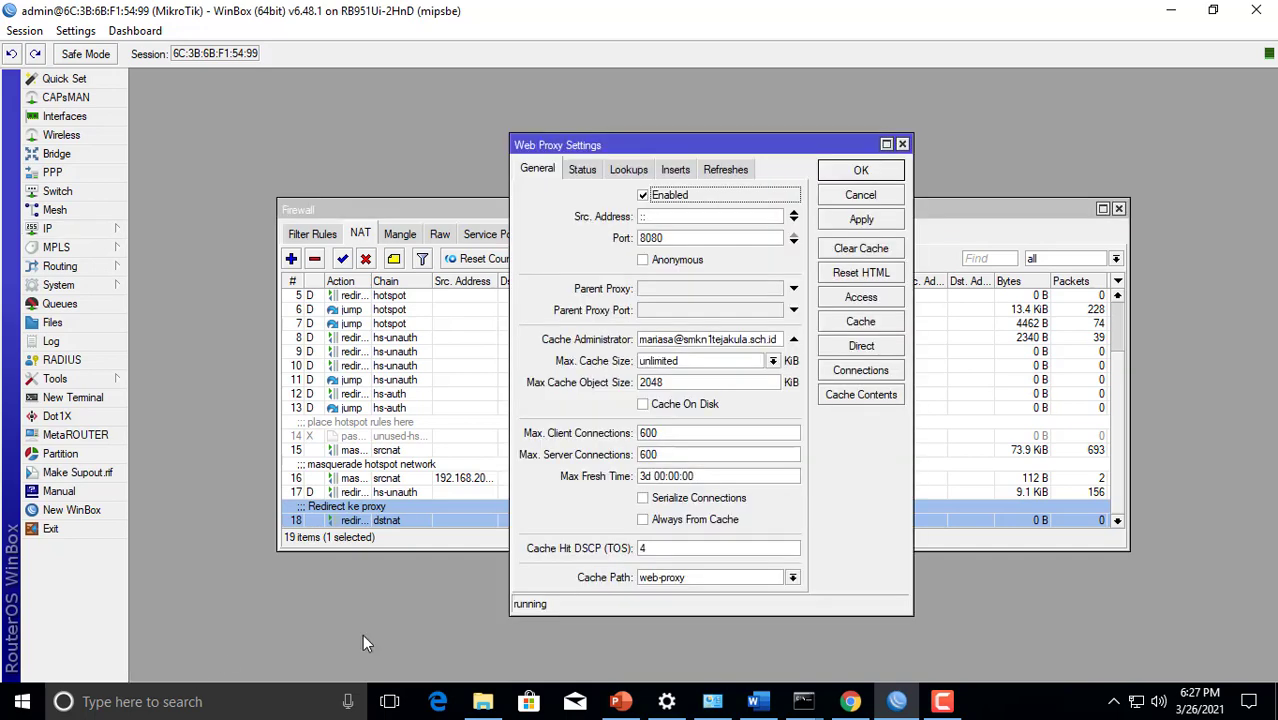
pyautogui.click(860, 300)
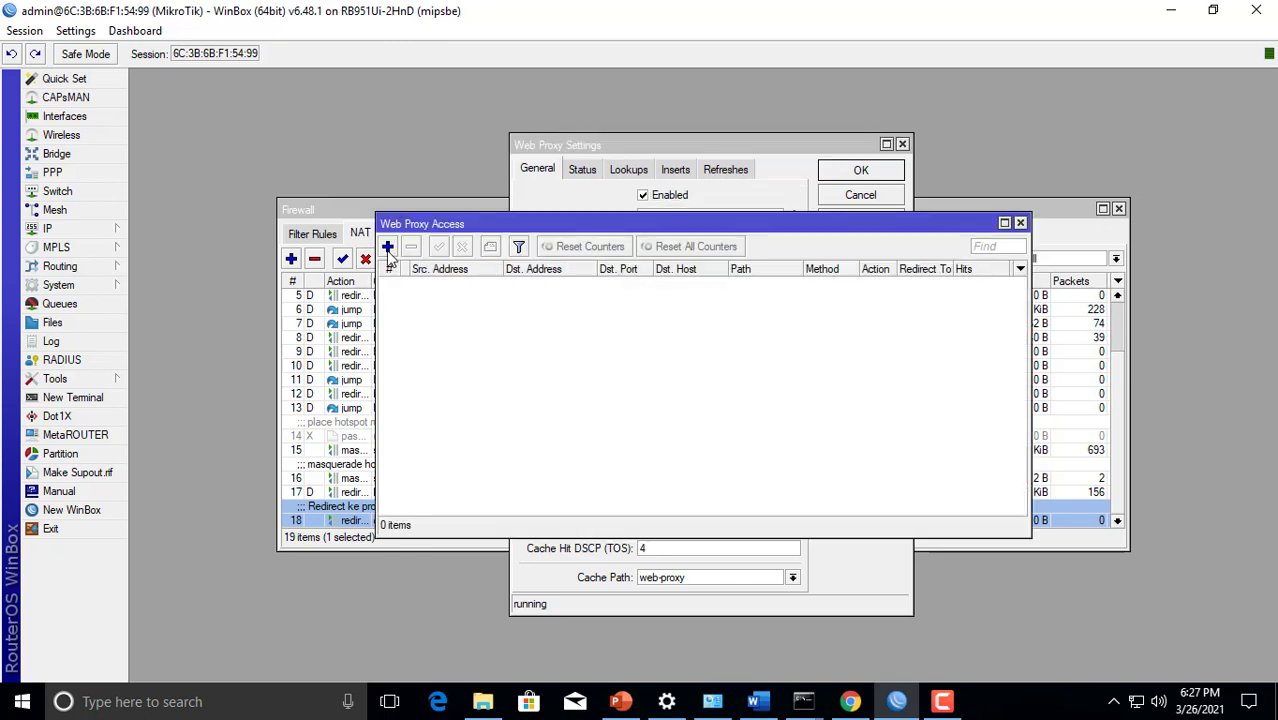
pyautogui.click(388, 248)
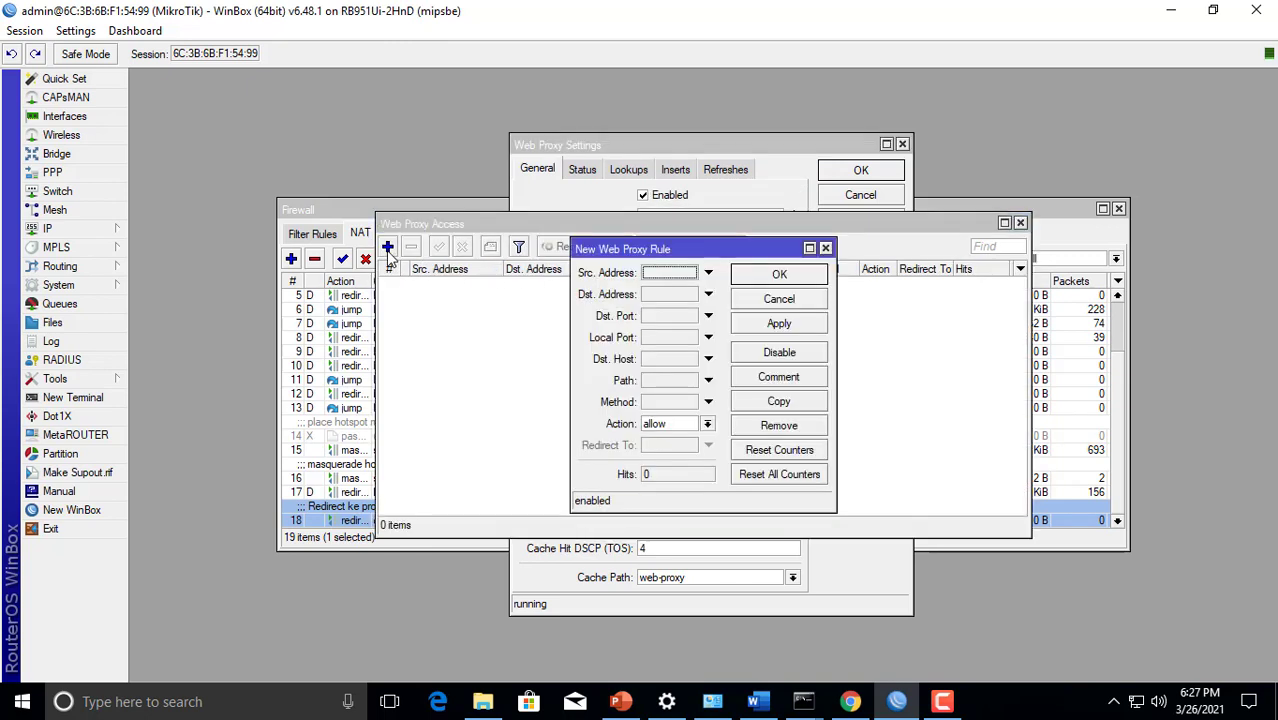
# Switch to the Word exam document and read the site and file types listed under "Buat firewall yang memblokir"
pyautogui.click(759, 701)
pyautogui.click(720, 479)
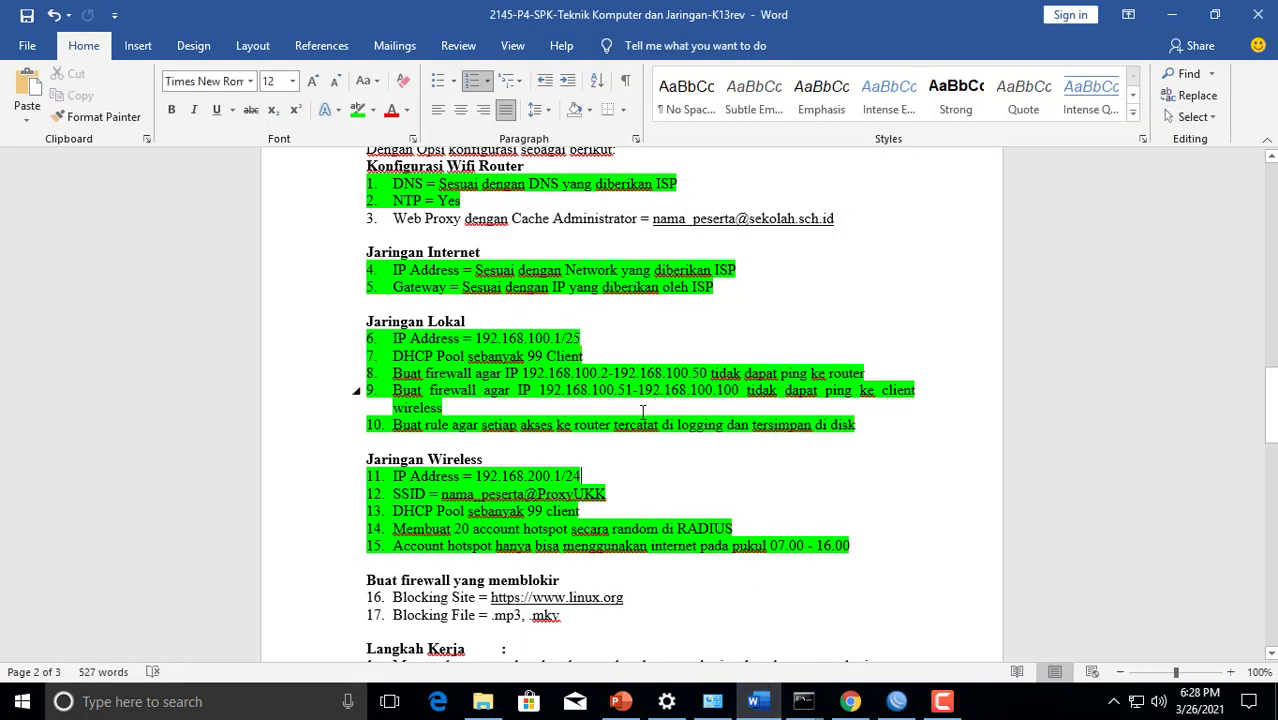
pyautogui.scroll(-3, 643, 412)
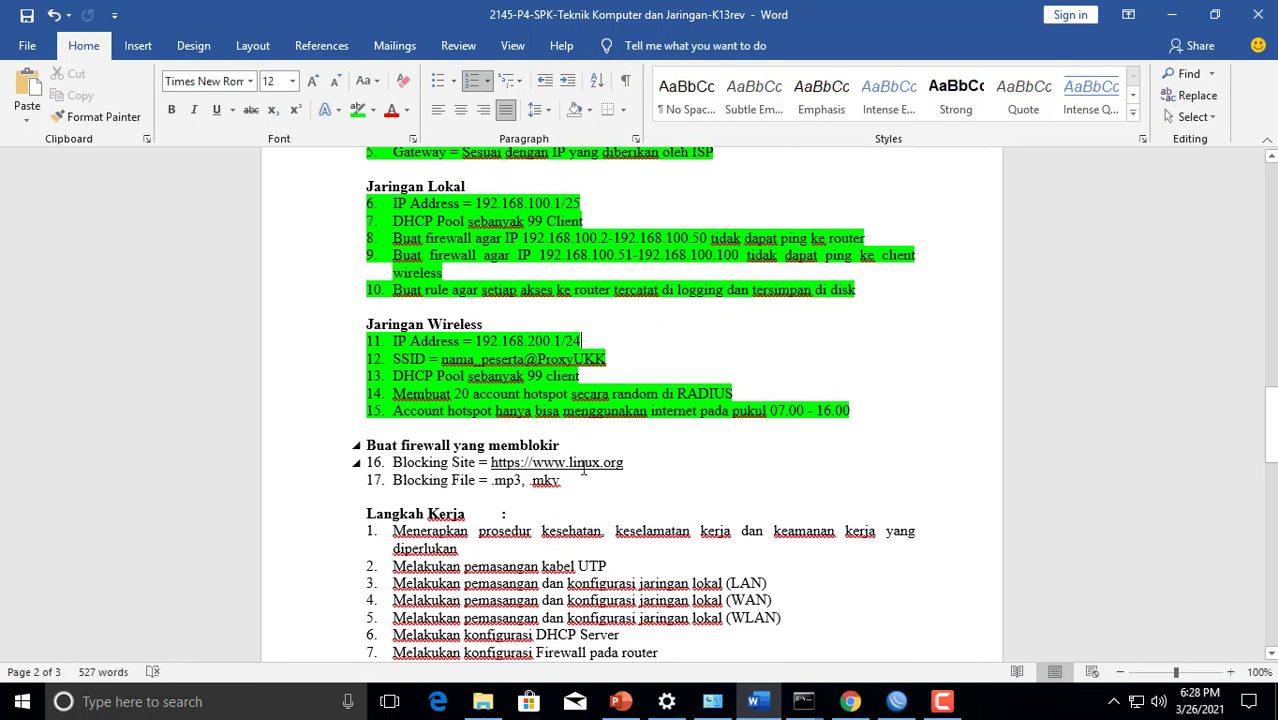
pyautogui.moveTo(638, 471); pyautogui.dragTo(590, 480)
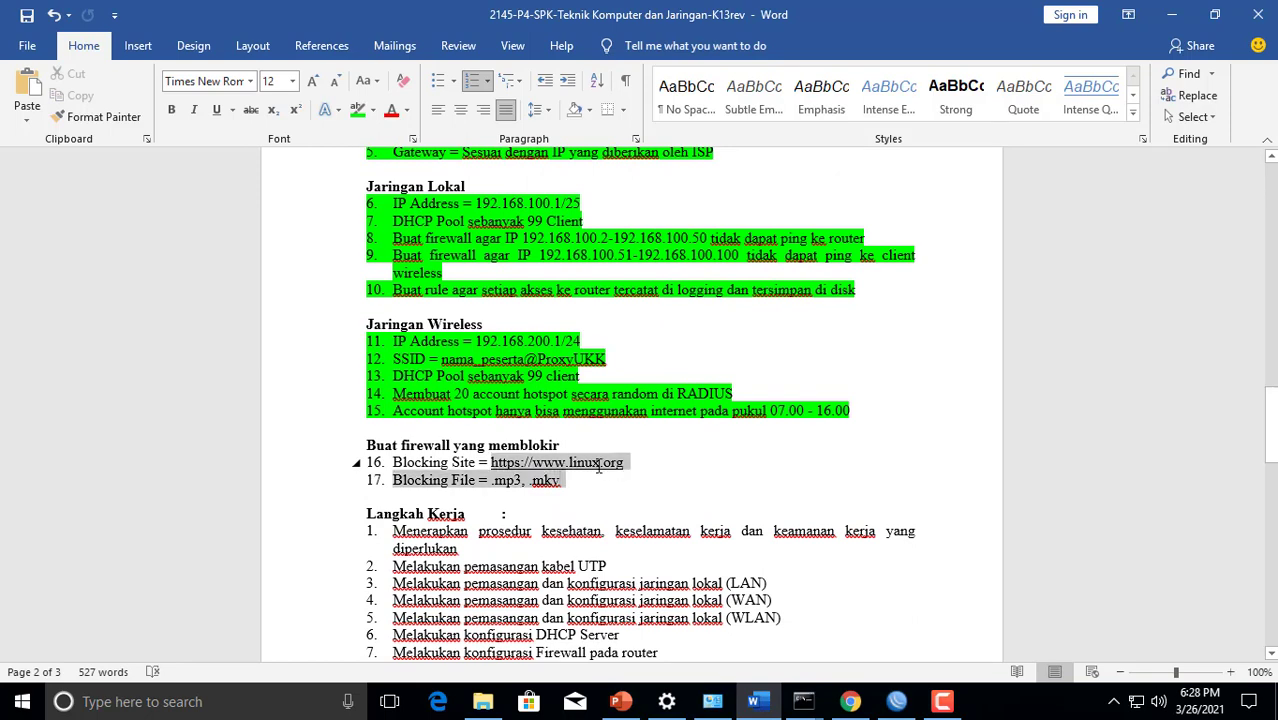
pyautogui.click(577, 488)
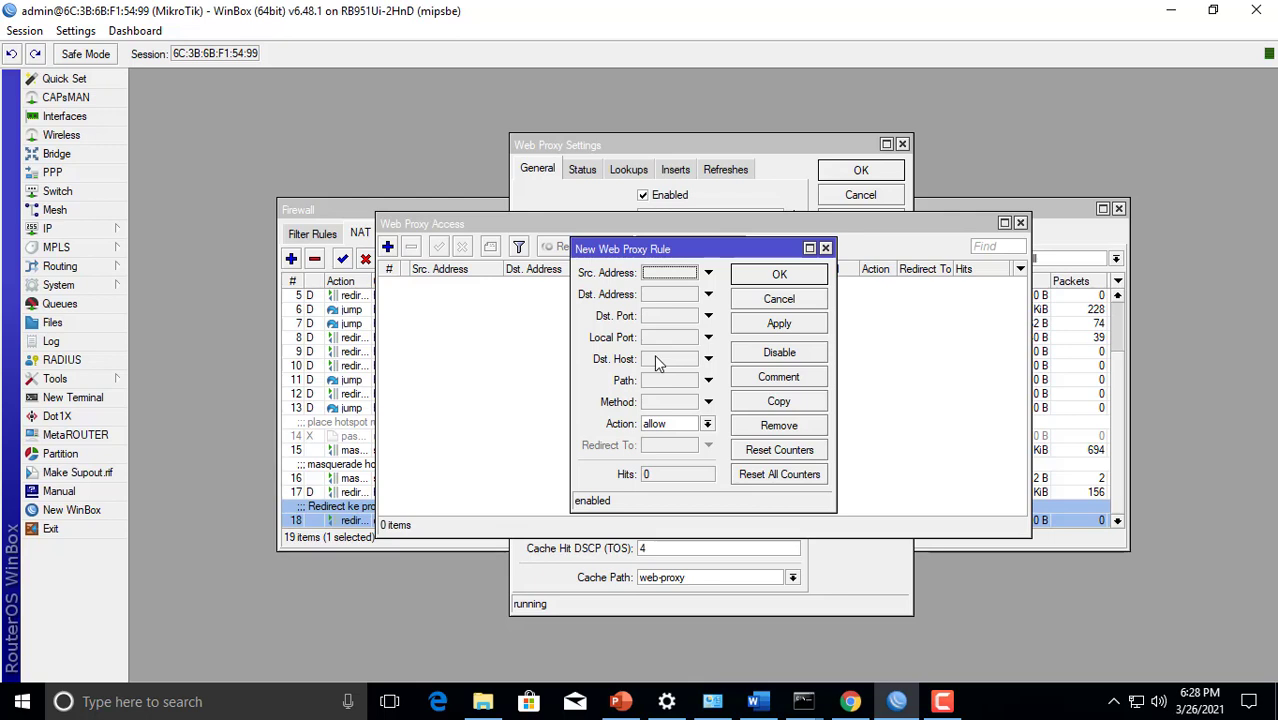
# Back in WinBox, set the new web proxy rule's destination host to linux.org and its action to deny, and save it
pyautogui.click(658, 364)
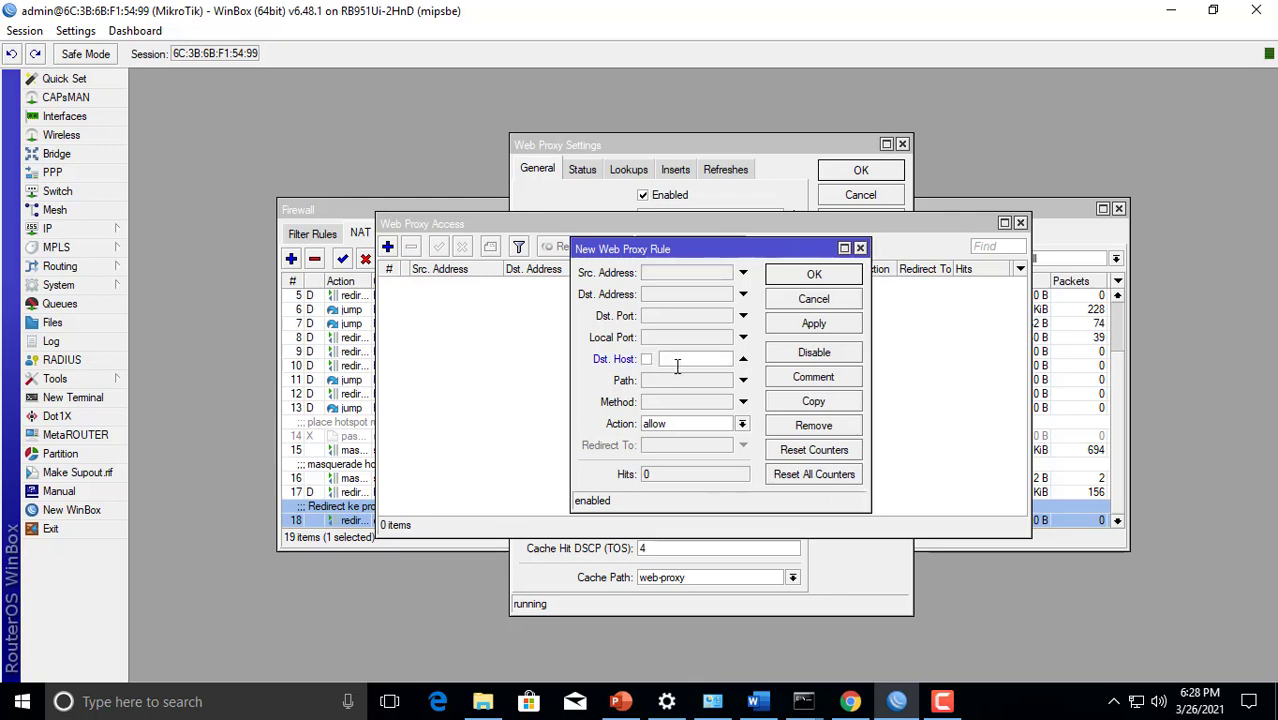
pyautogui.write('linux.org')
pyautogui.click(675, 428)
pyautogui.click(667, 446)
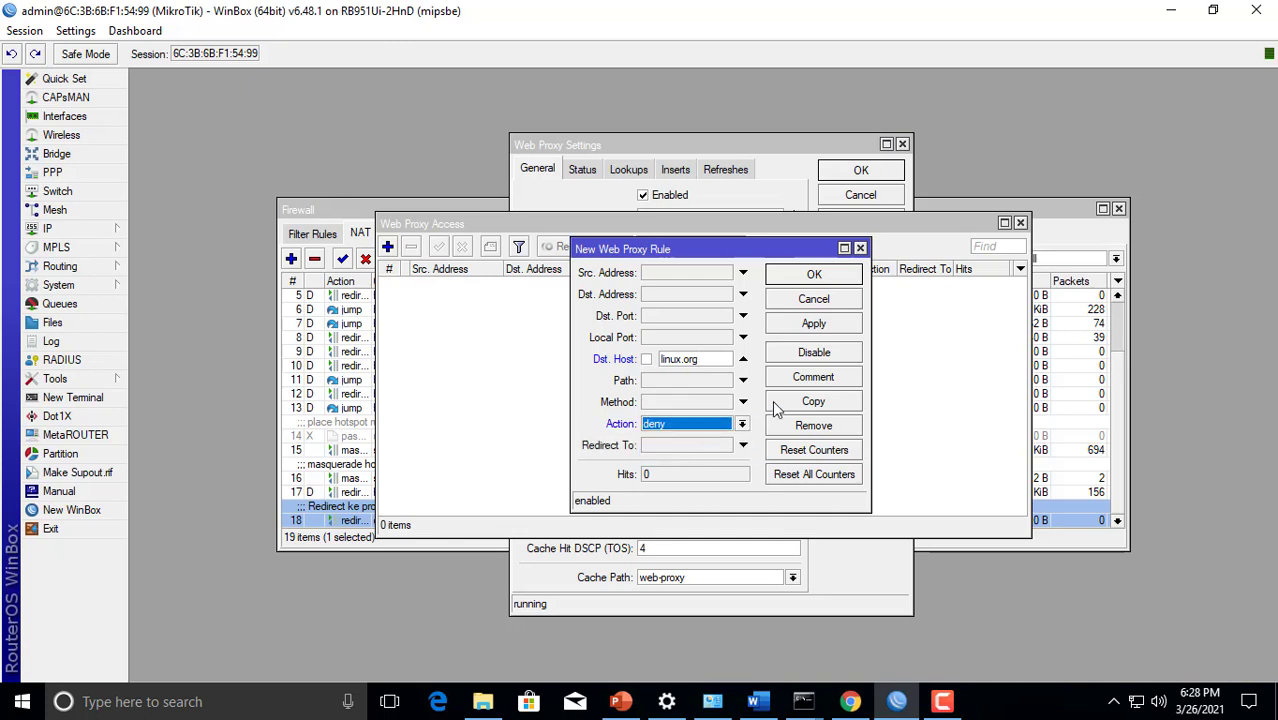
pyautogui.click(788, 326)
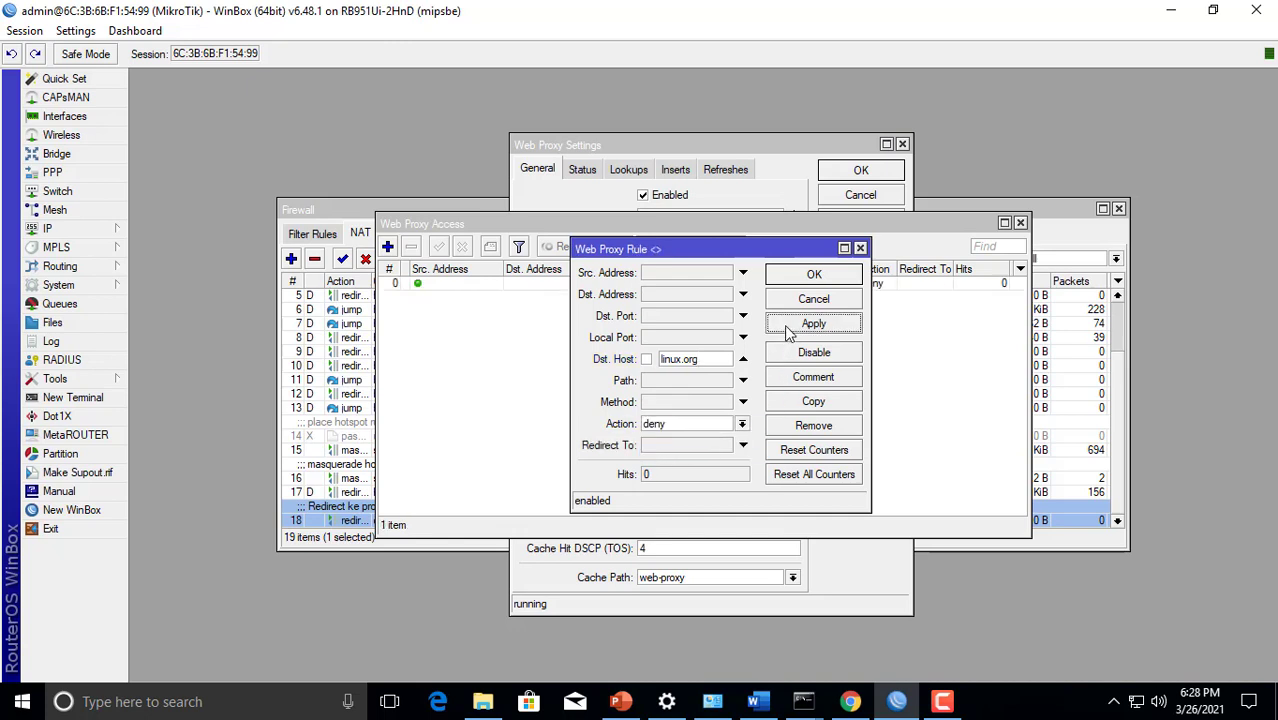
pyautogui.click(812, 276)
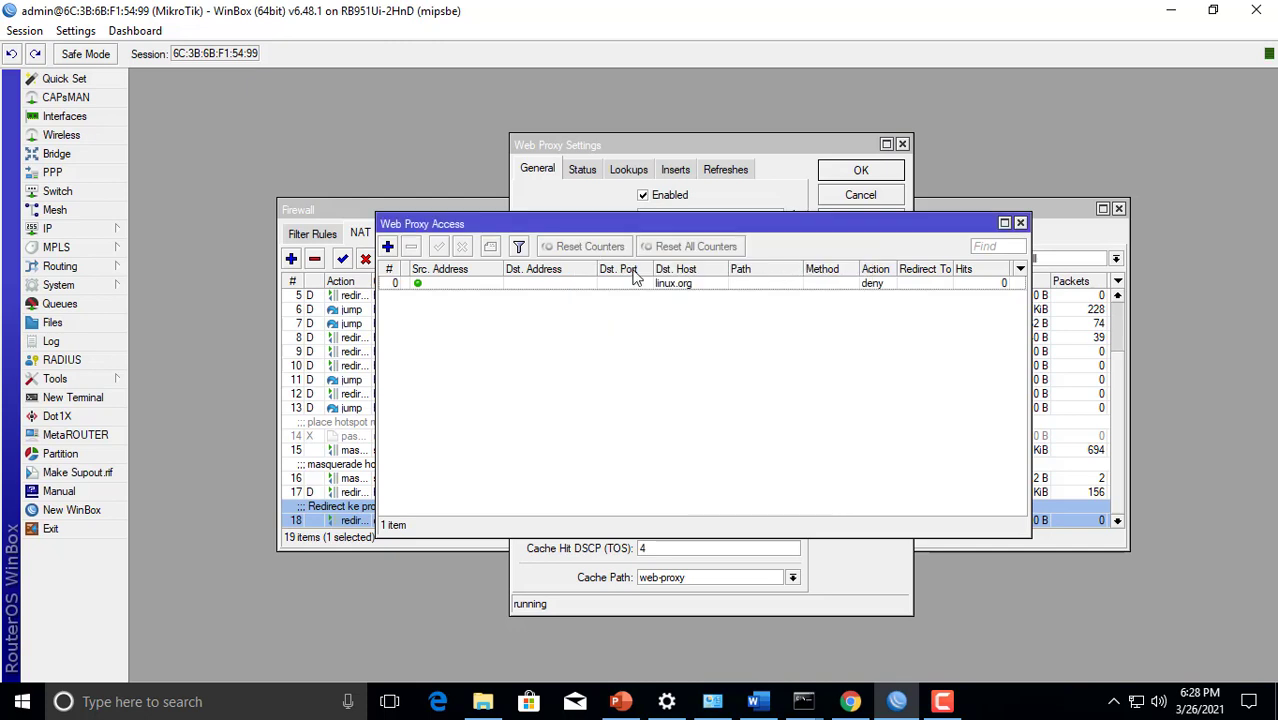
# Add a web proxy access rule that denies the path *.mp3
pyautogui.click(388, 247)
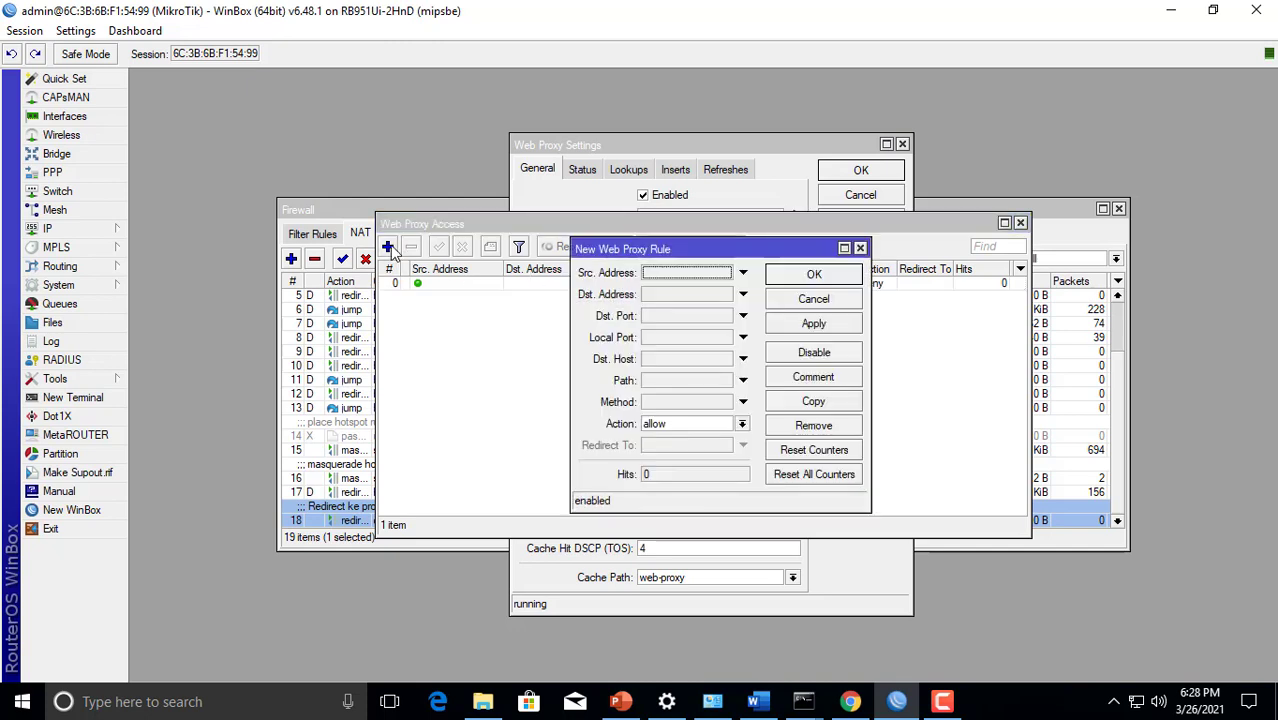
pyautogui.click(672, 384)
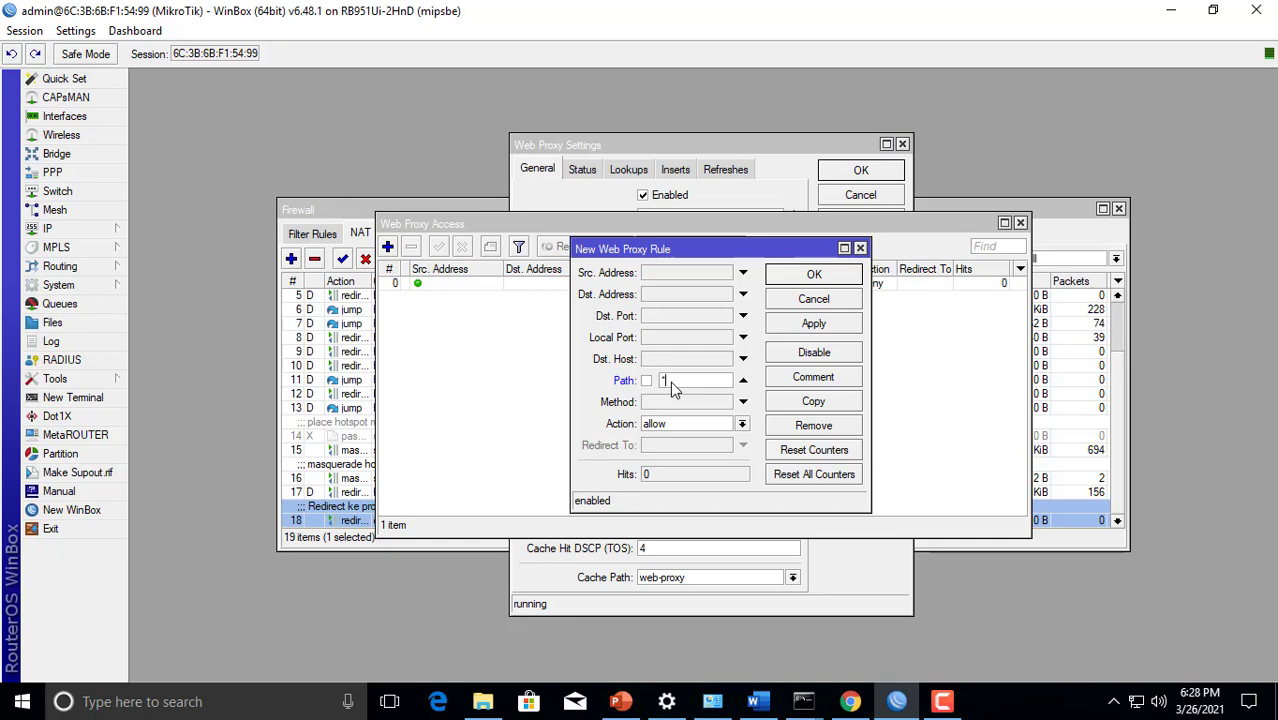
pyautogui.write('*.mp3')
pyautogui.click(676, 425)
pyautogui.click(675, 450)
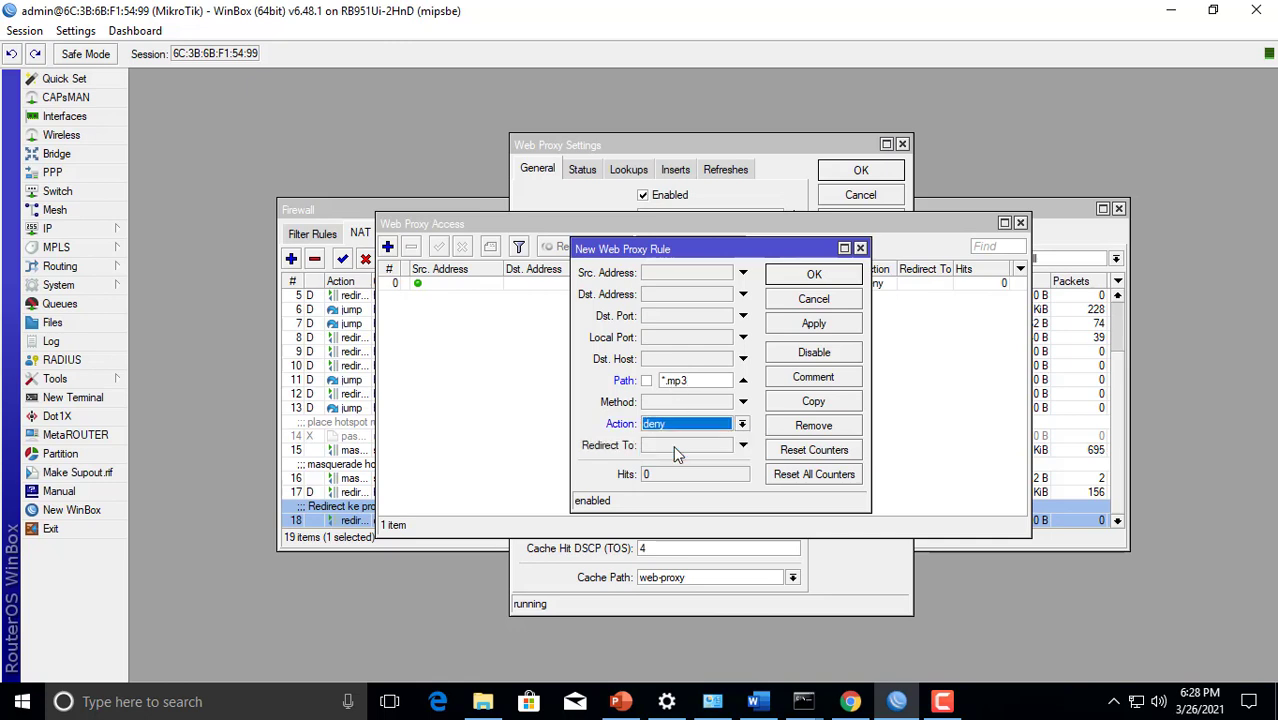
pyautogui.click(809, 322)
pyautogui.click(818, 276)
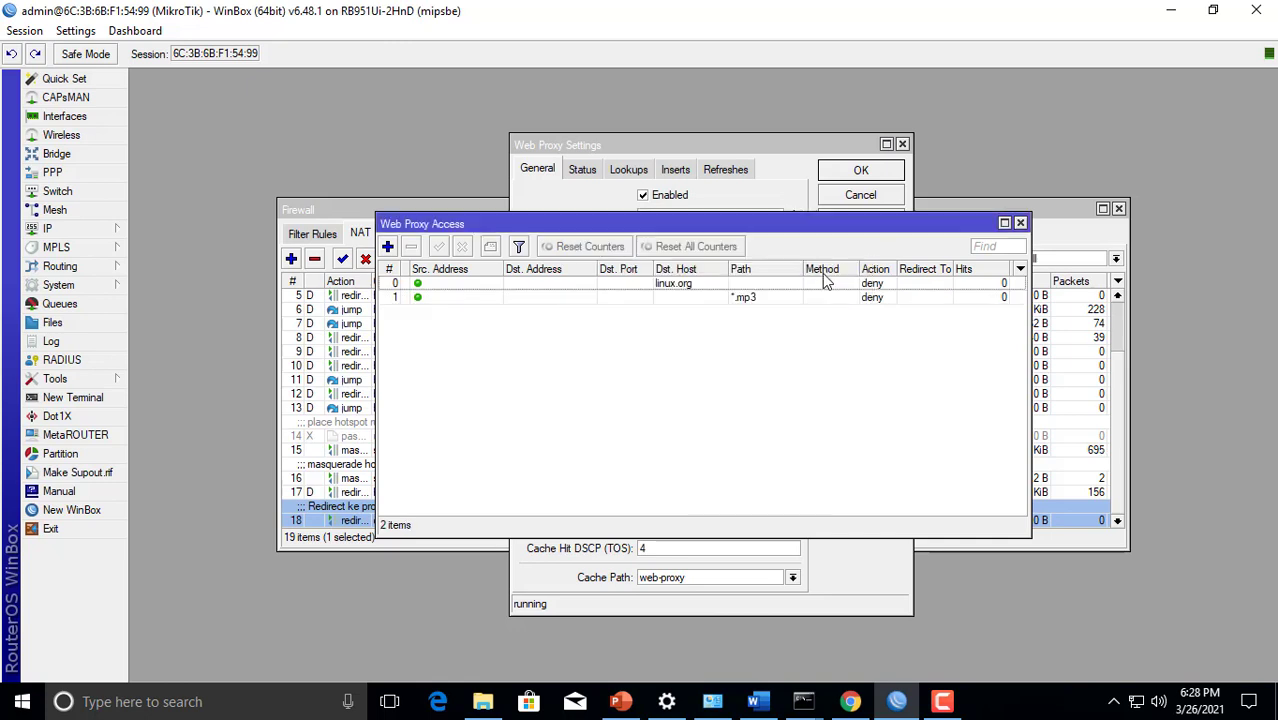
# Add another web proxy access rule with path *.mkv and action deny
pyautogui.click(388, 247)
pyautogui.click(667, 381)
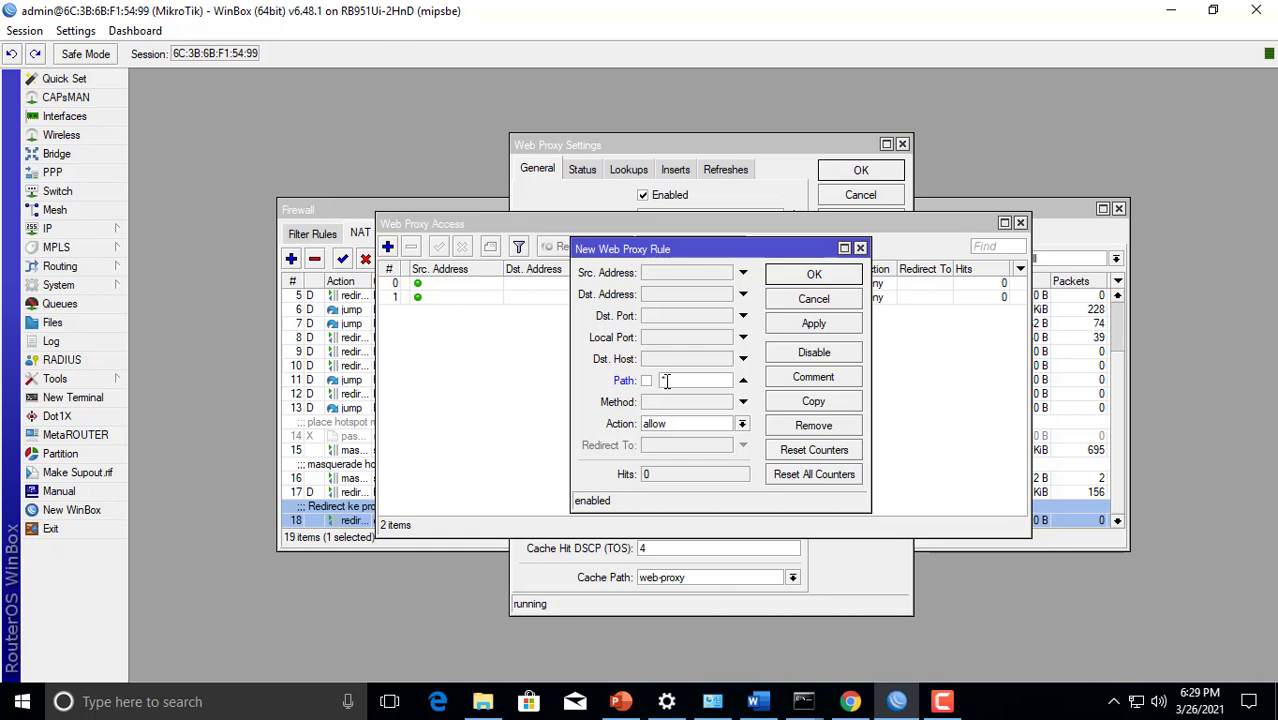
pyautogui.write('*.mkv')
pyautogui.click(668, 424)
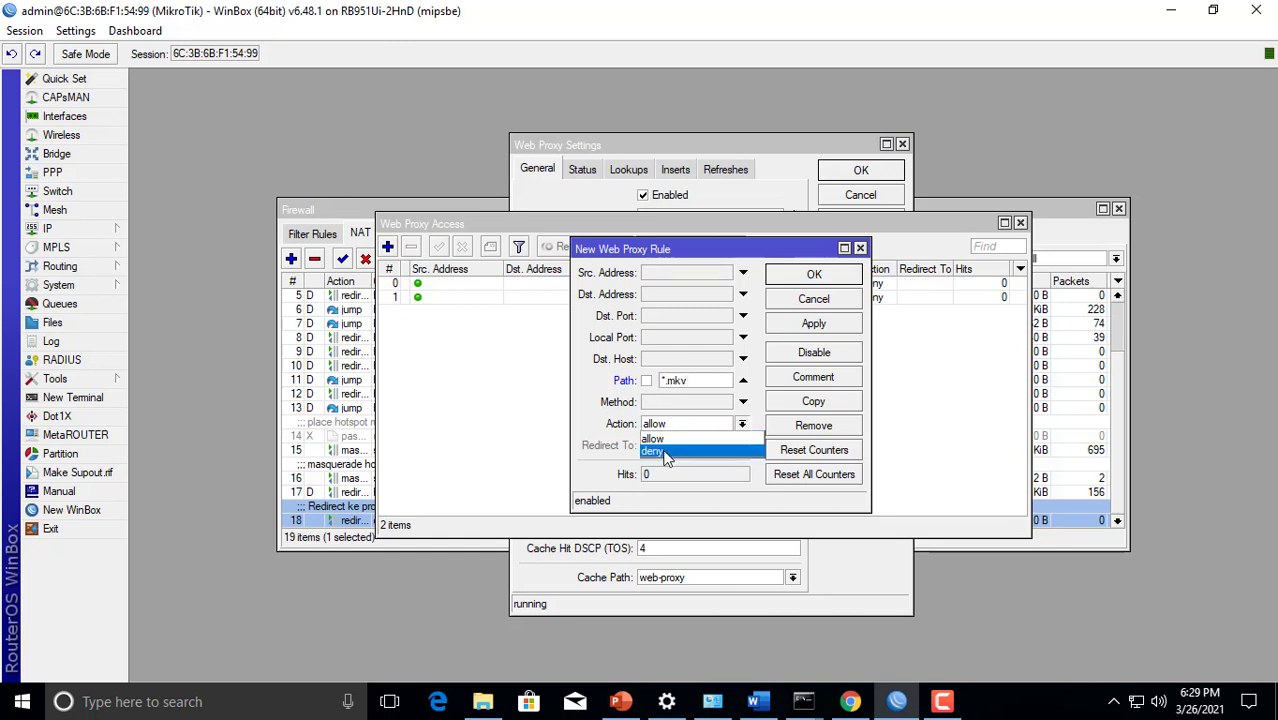
pyautogui.click(668, 446)
pyautogui.click(796, 326)
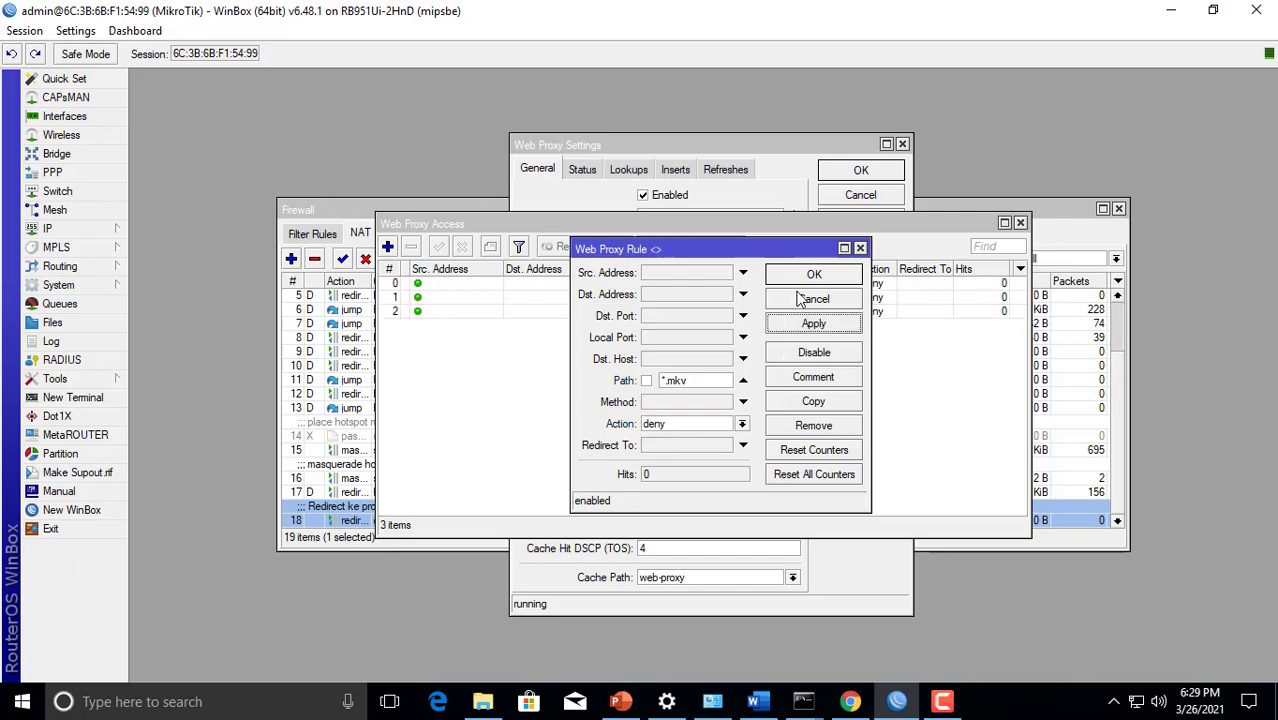
pyautogui.click(805, 283)
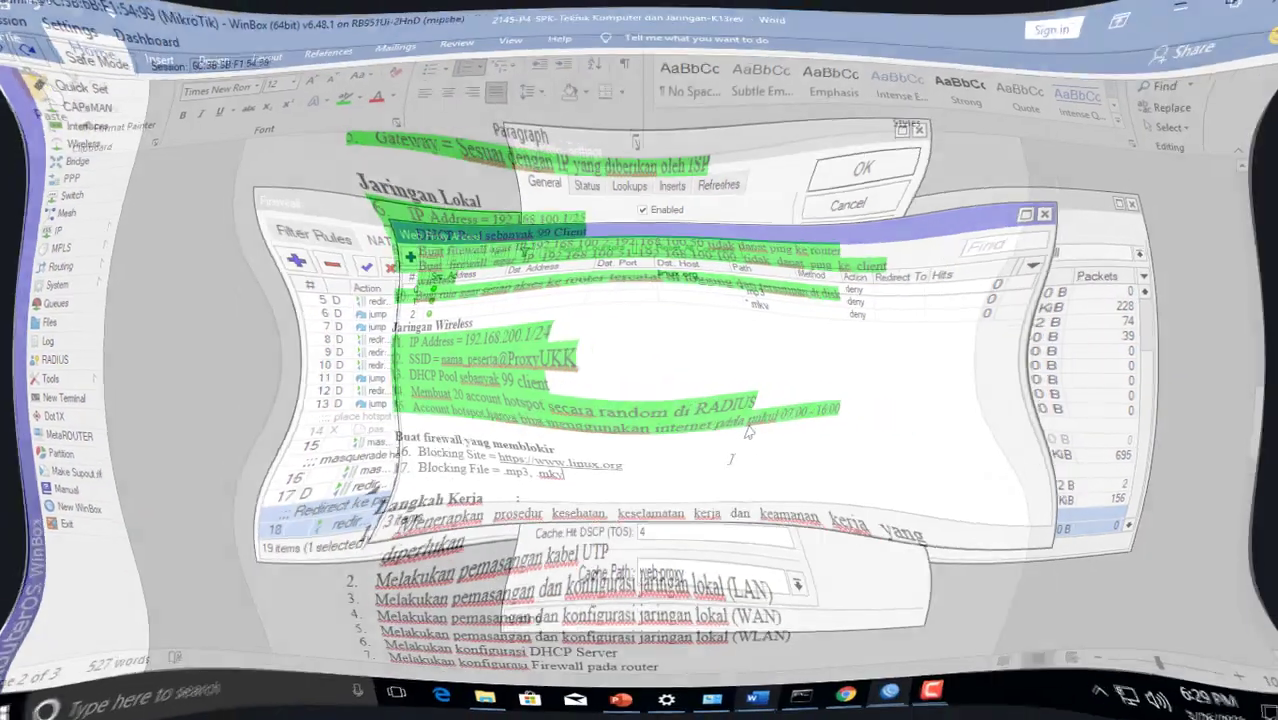
# In the Word exam document, highlight item 3, the Web Proxy with Cache Administrator task, in green
pyautogui.scroll(3, 727, 438)
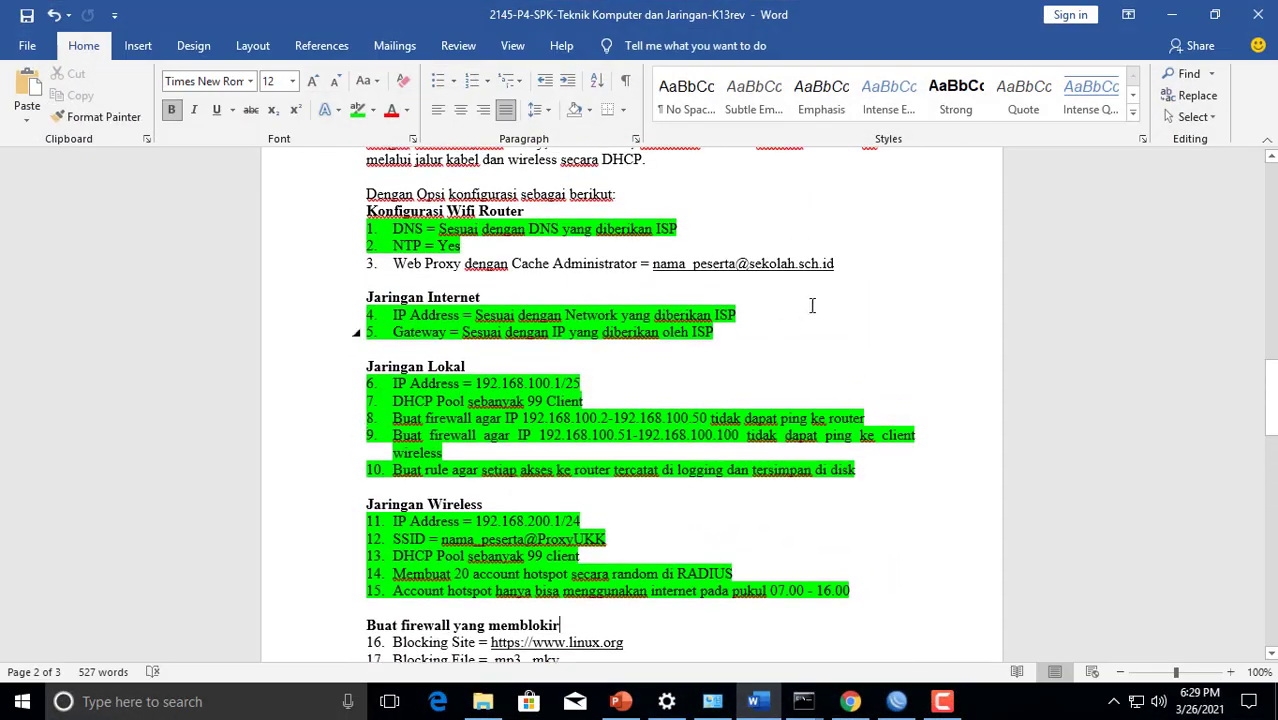
pyautogui.moveTo(853, 258); pyautogui.dragTo(386, 272)
pyautogui.click(357, 110)
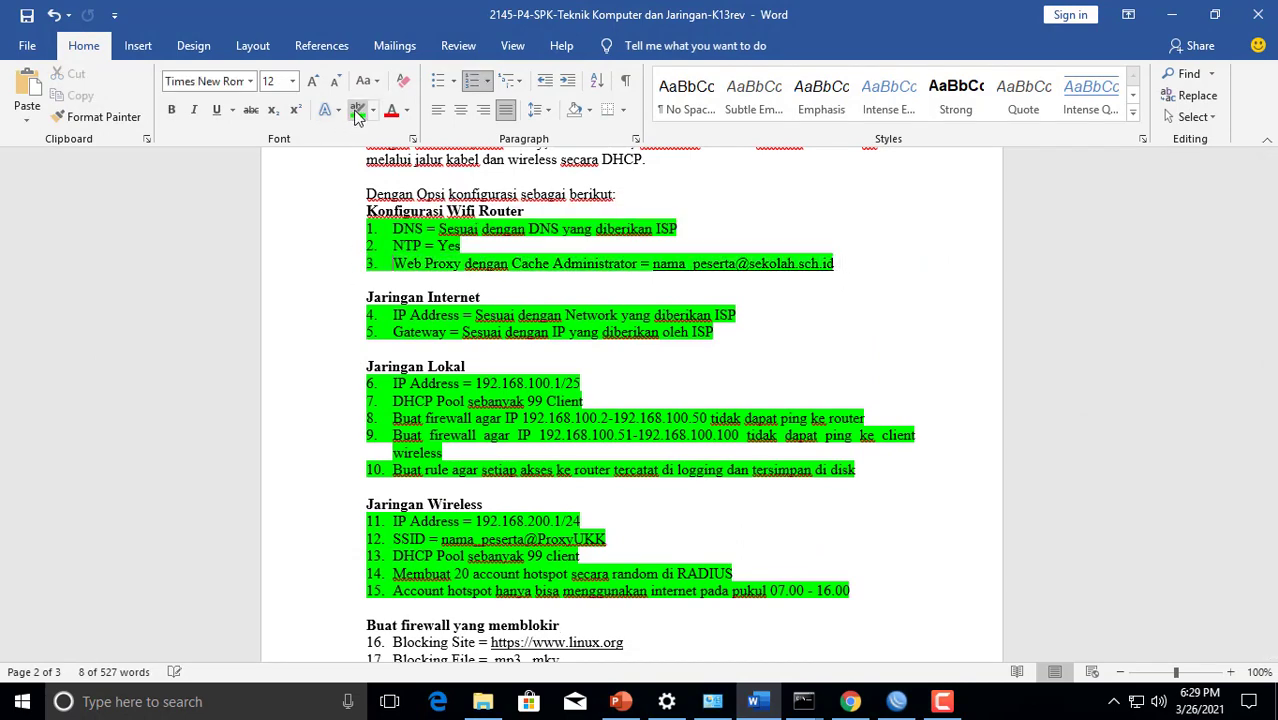
# Highlight items 16 and 17, Blocking Site and Blocking File, in green
pyautogui.scroll(-5, 575, 344)
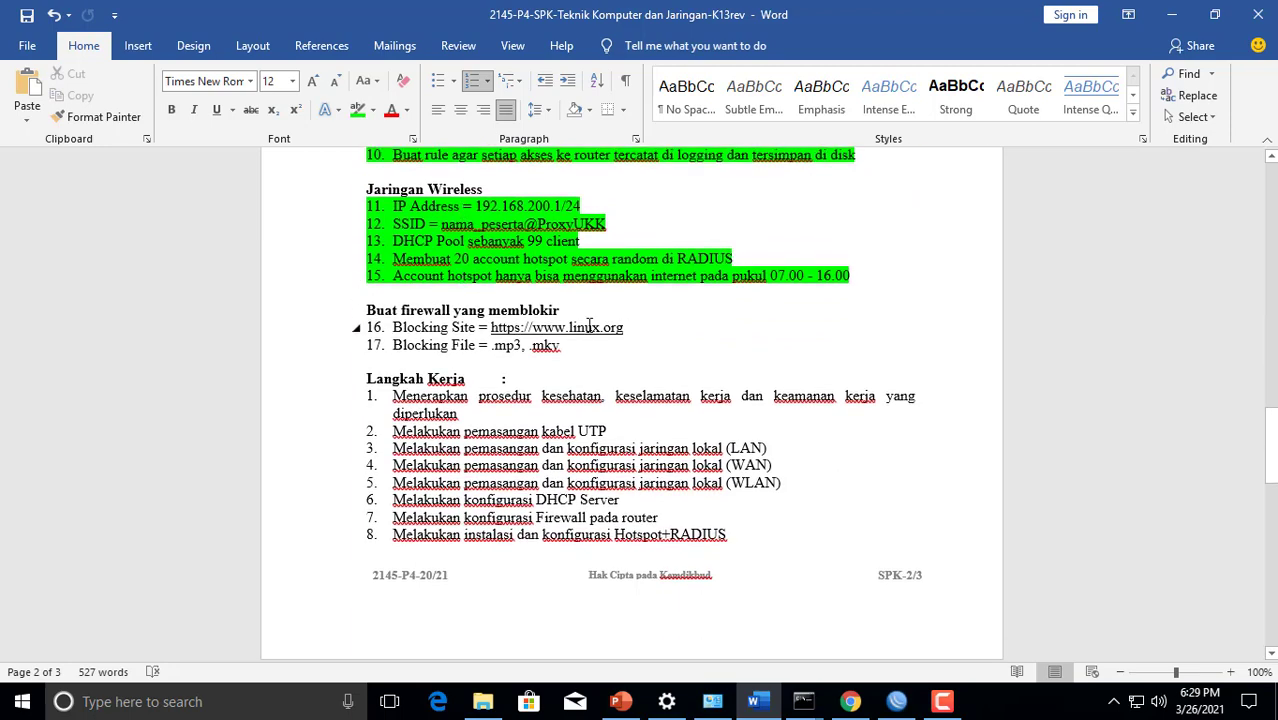
pyautogui.moveTo(575, 344); pyautogui.dragTo(388, 327)
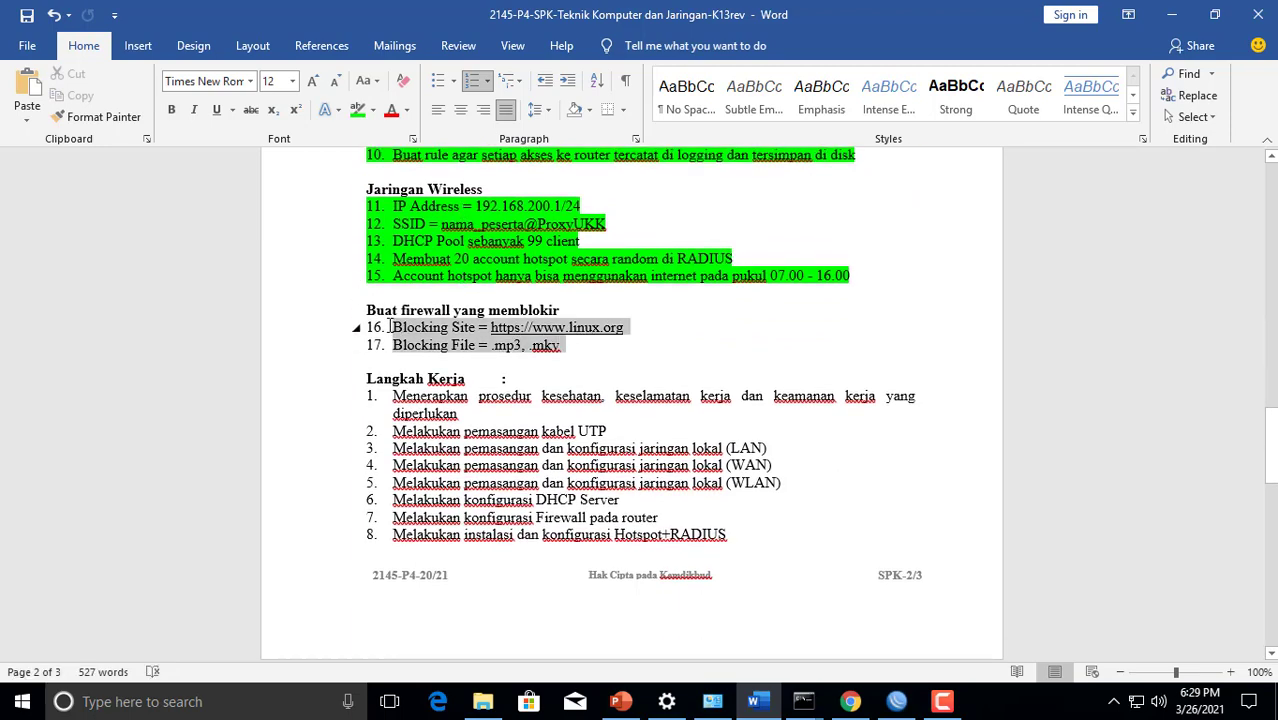
pyautogui.click(357, 110)
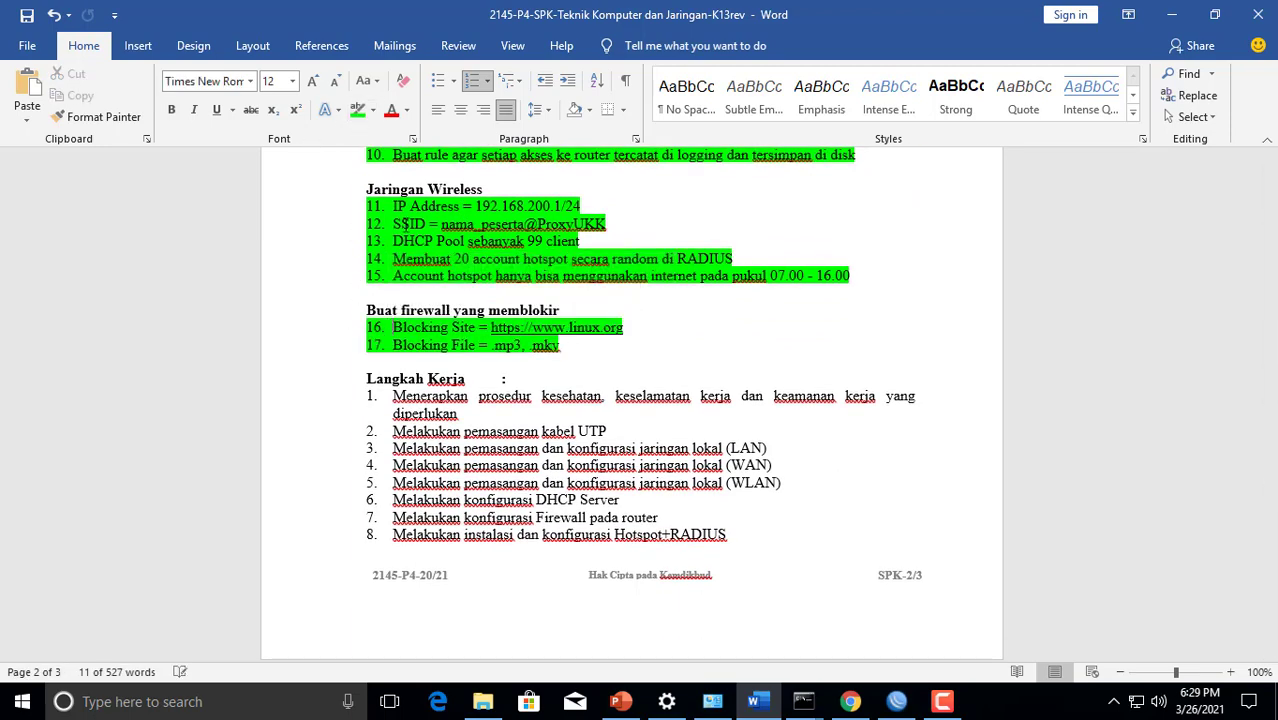
pyautogui.click(688, 330)
pyautogui.scroll(5, 686, 340)
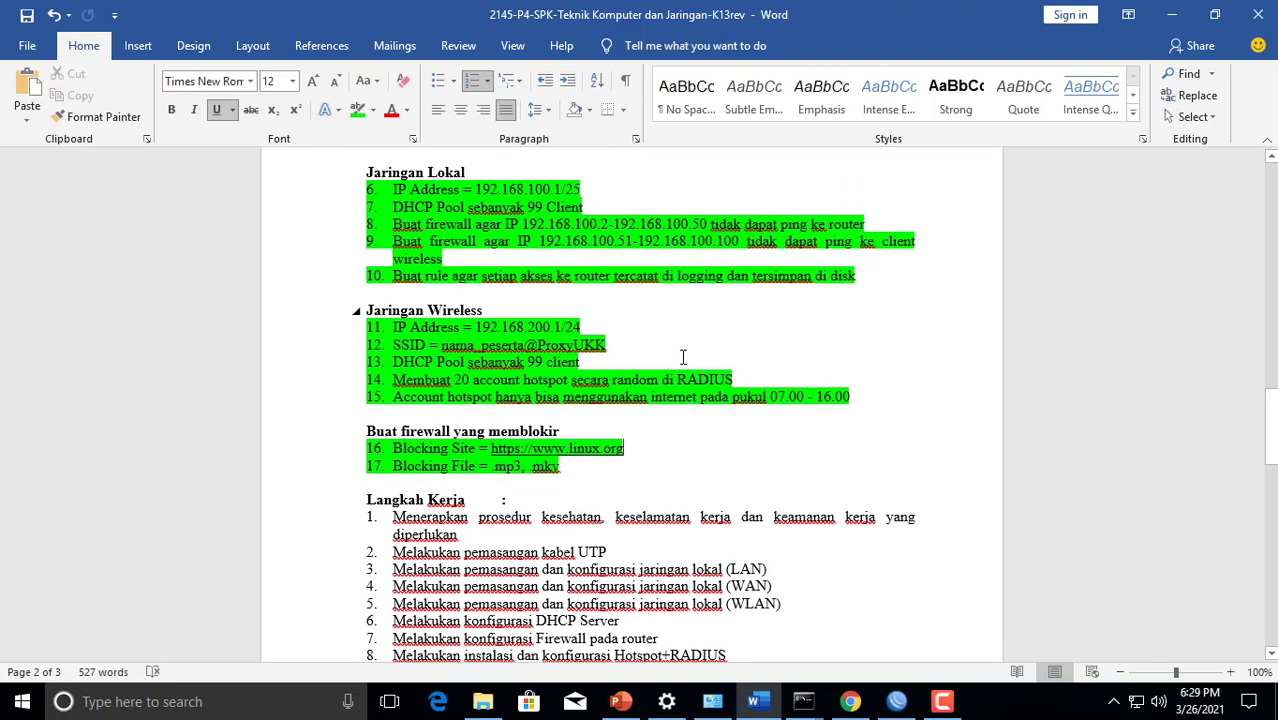
pyautogui.scroll(4, 683, 357)
pyautogui.scroll(-5, 683, 357)
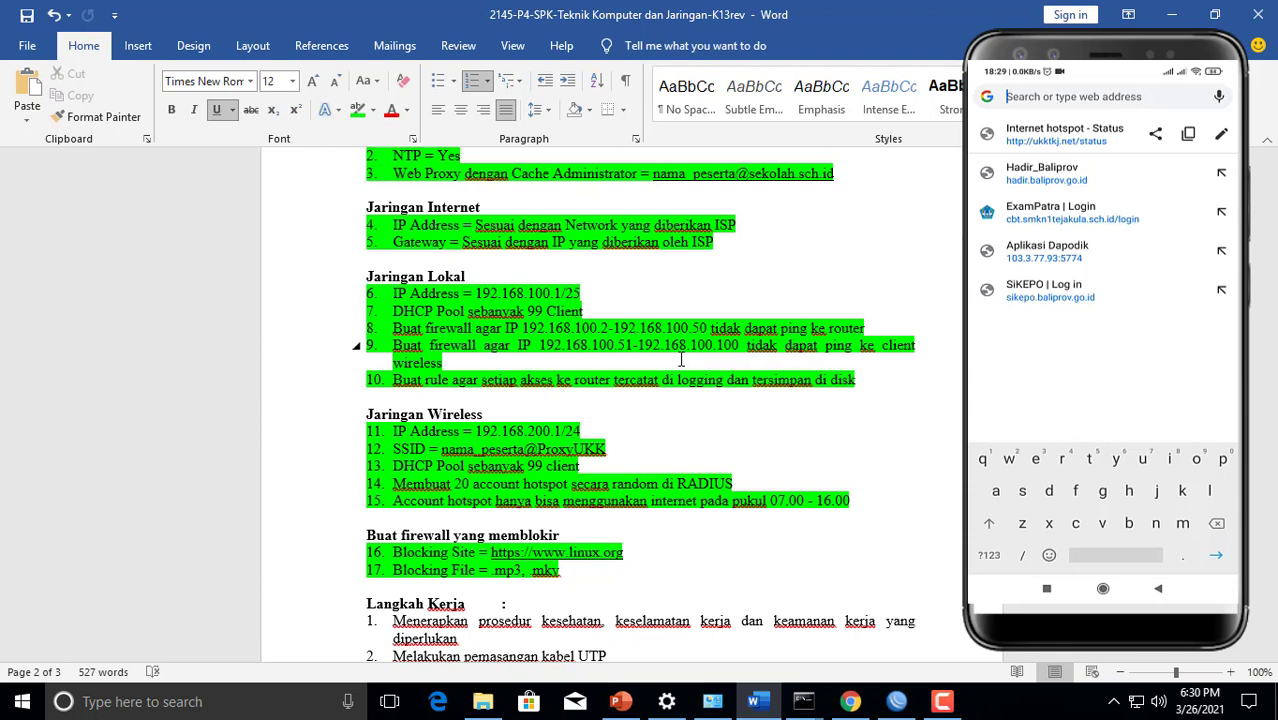
# Test the site block by opening linux.org in the phone's web browser
pyautogui.write('linu')
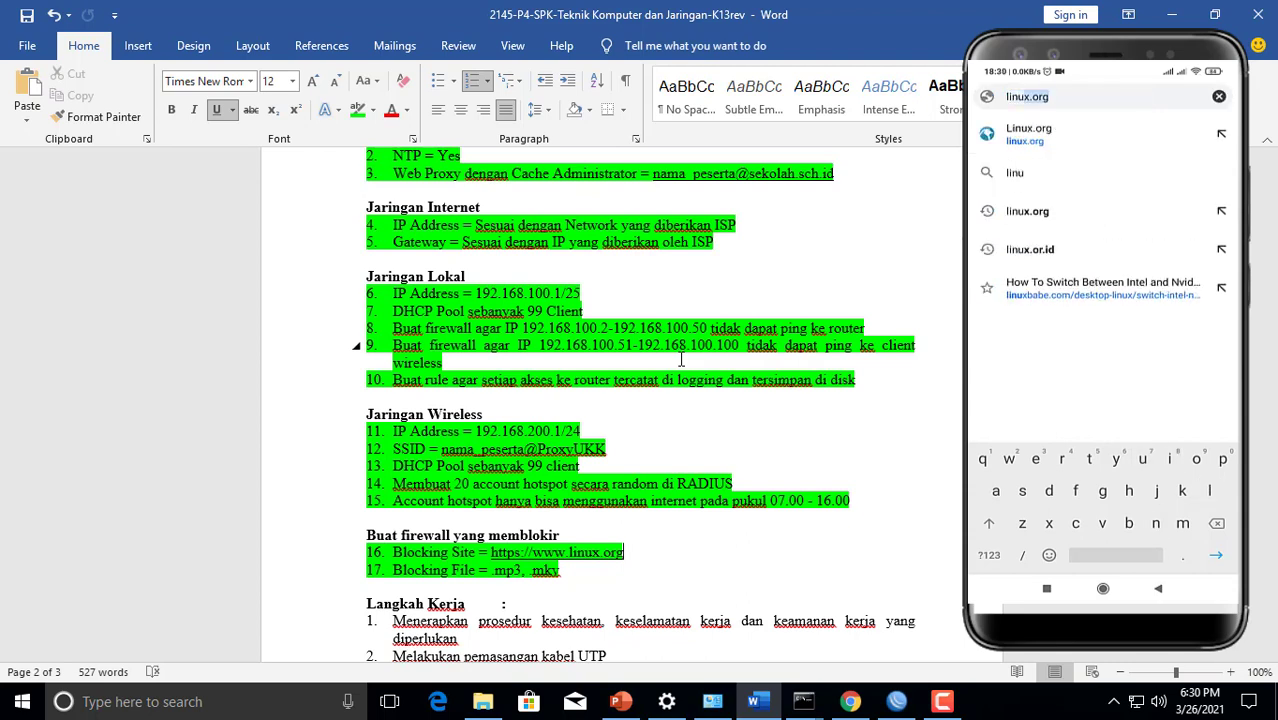
pyautogui.write('x')
pyautogui.press('Return')
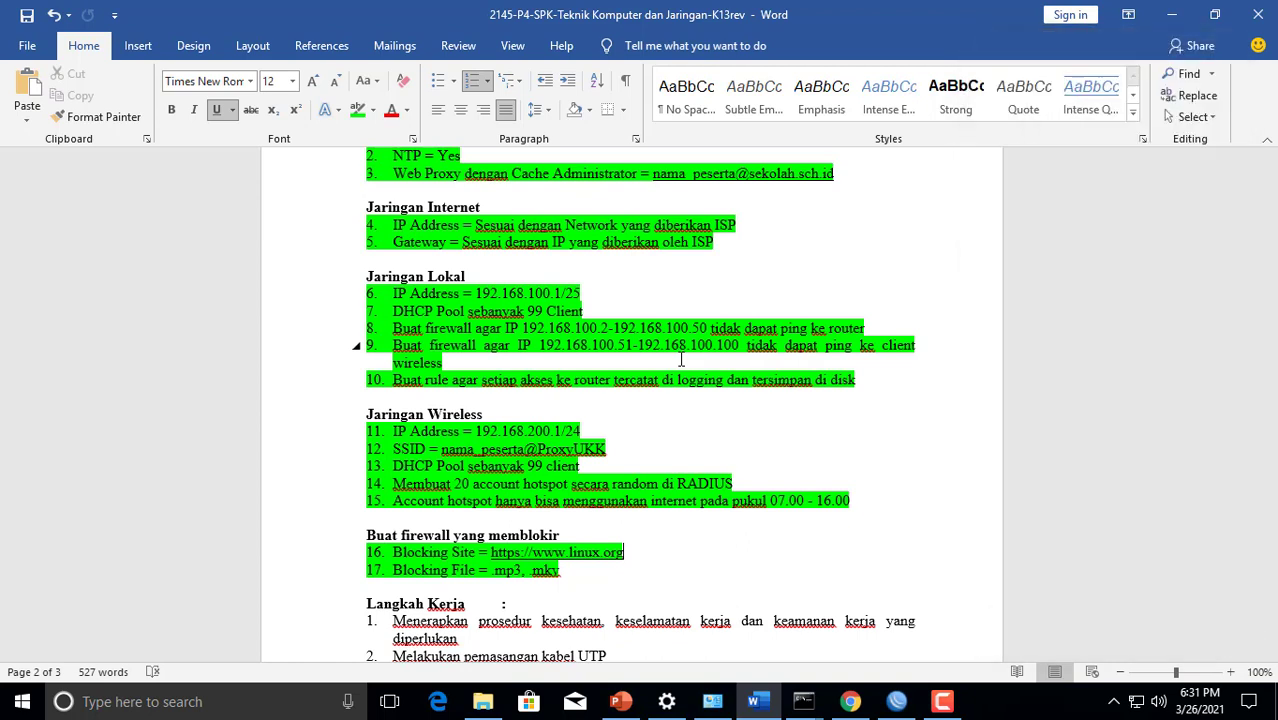
# Switch to Chrome and search Google for "index of mp3" in a new tab
pyautogui.click(851, 703)
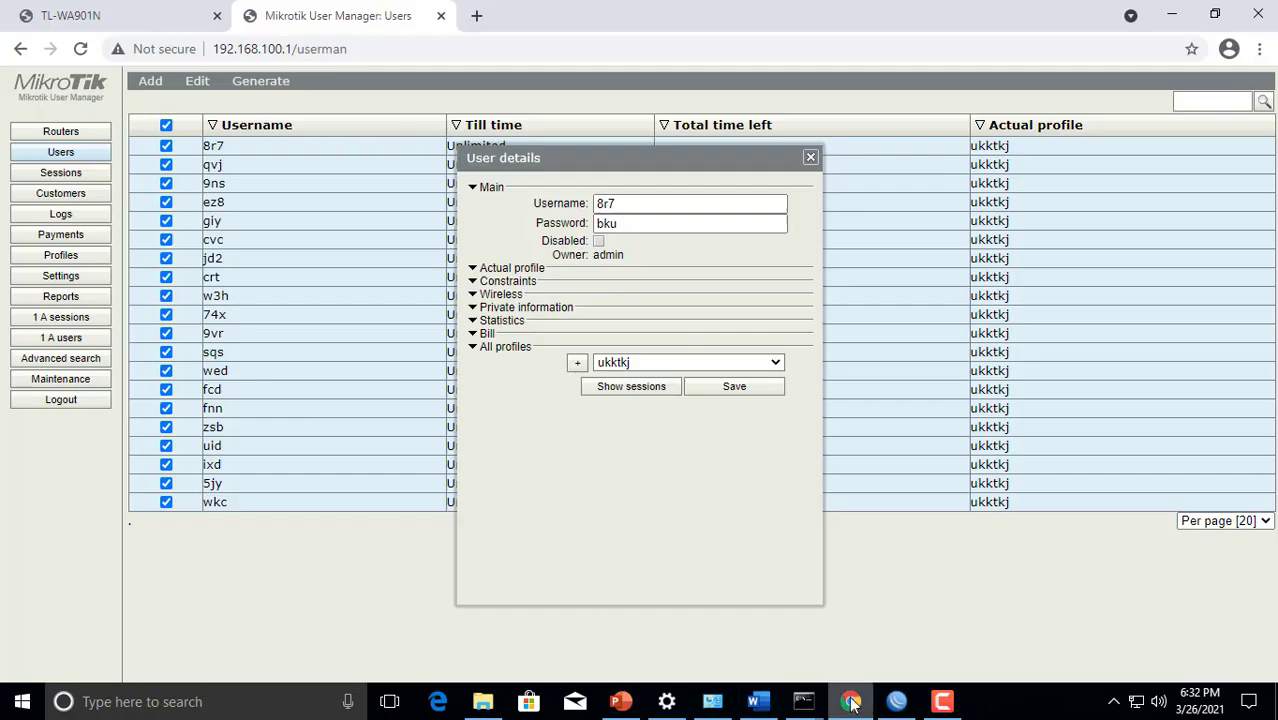
pyautogui.click(477, 17)
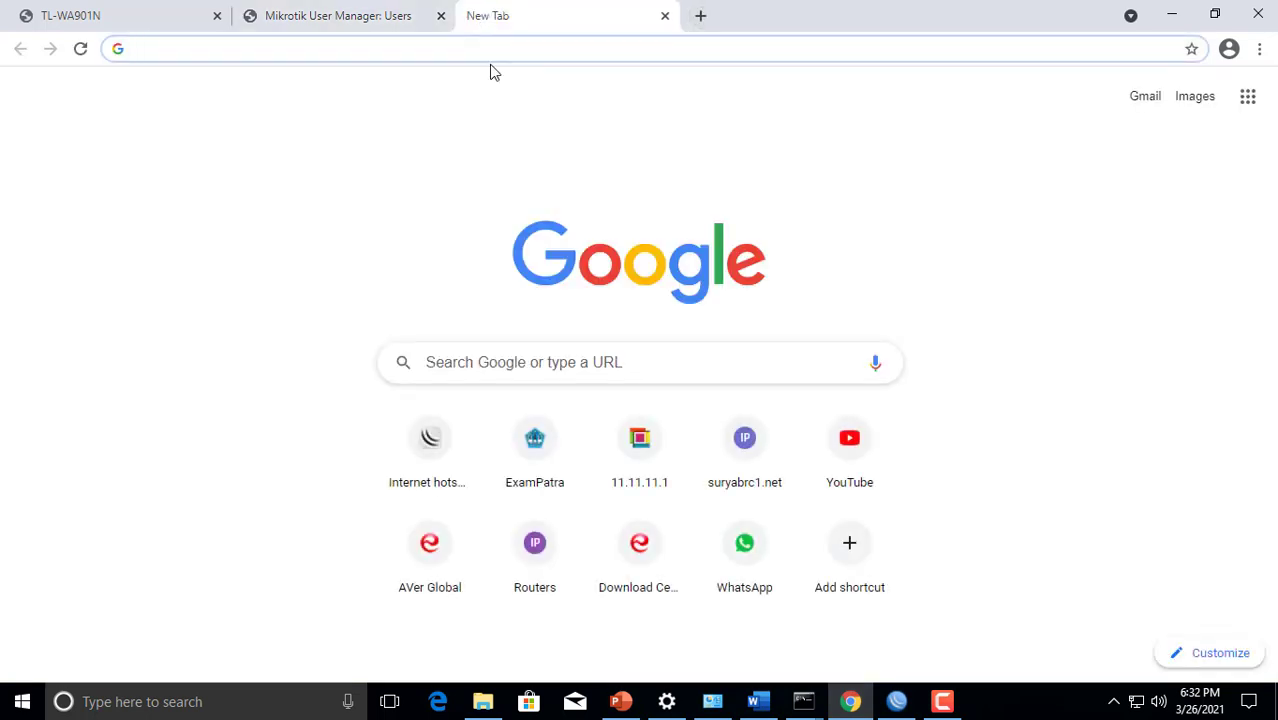
pyautogui.click(485, 48)
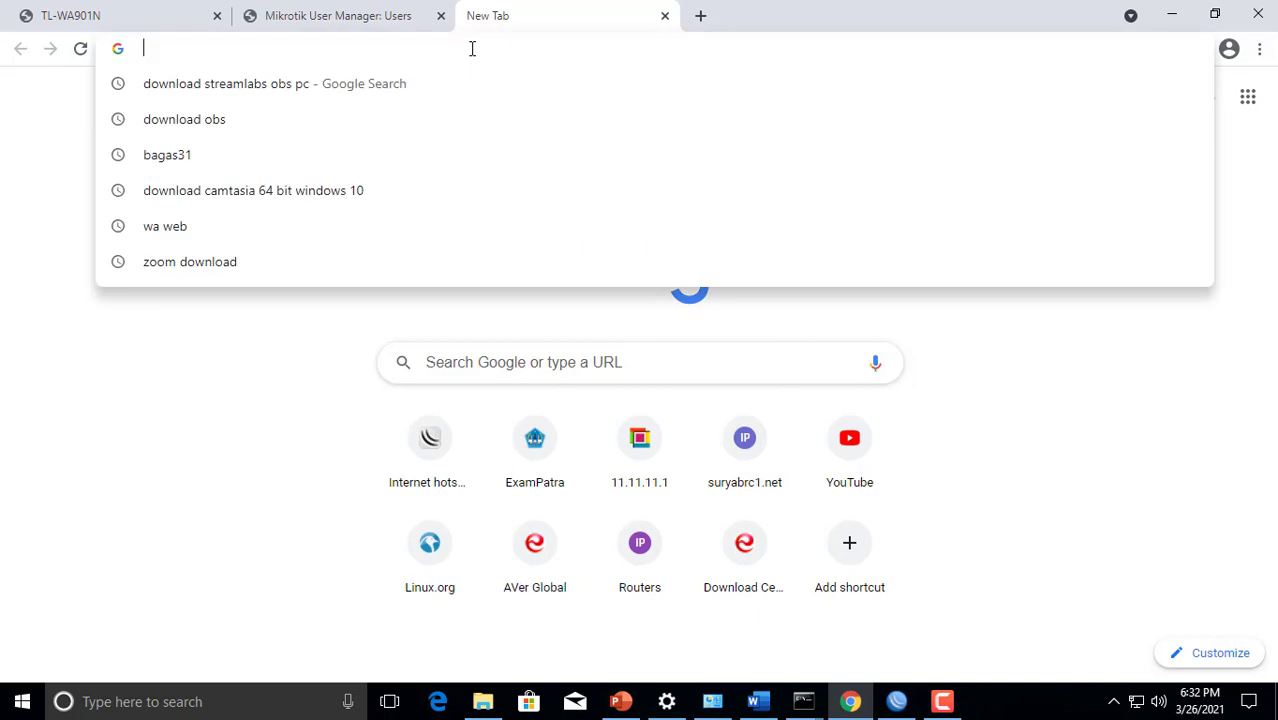
pyautogui.write('ind')
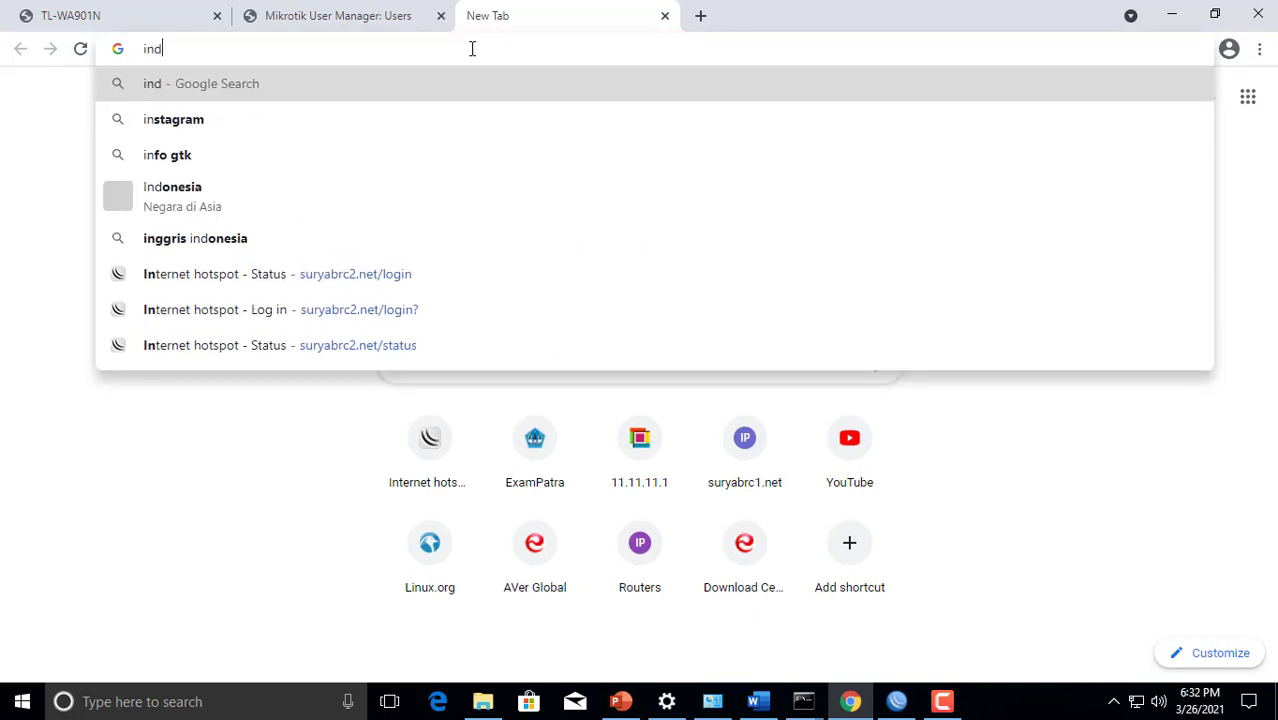
pyautogui.write('ex of mmp3')
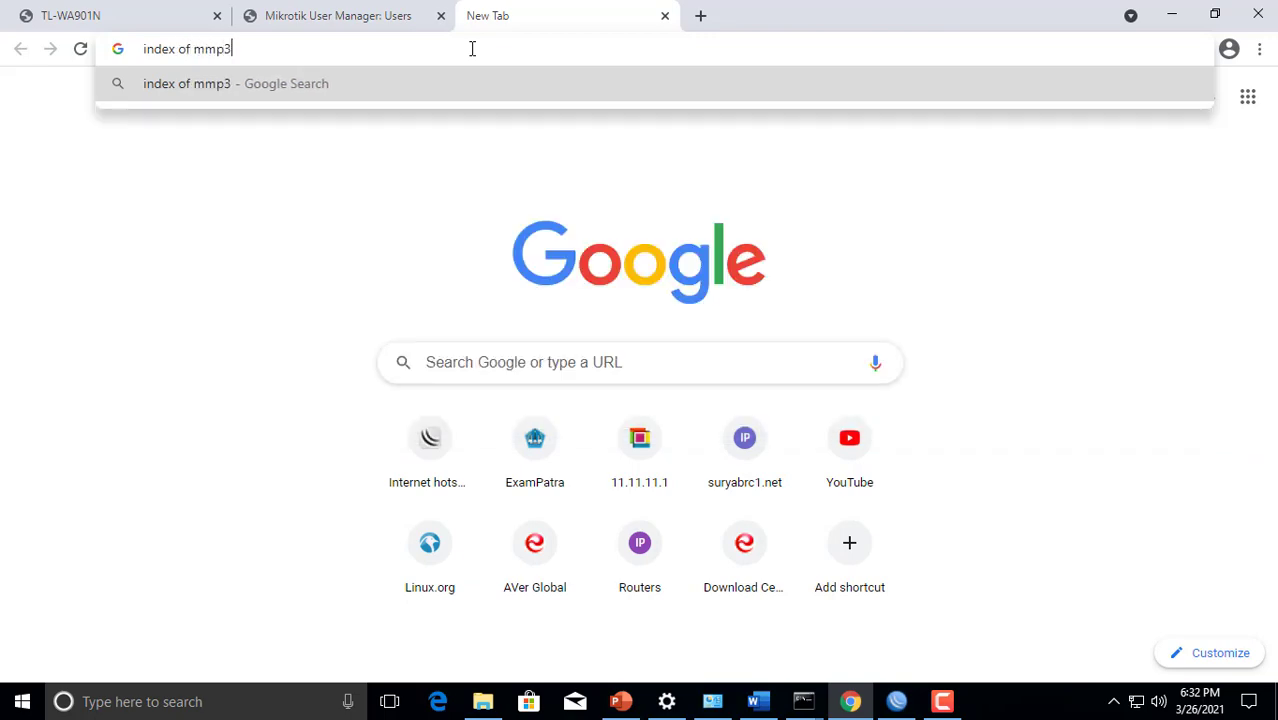
pyautogui.press('Return')
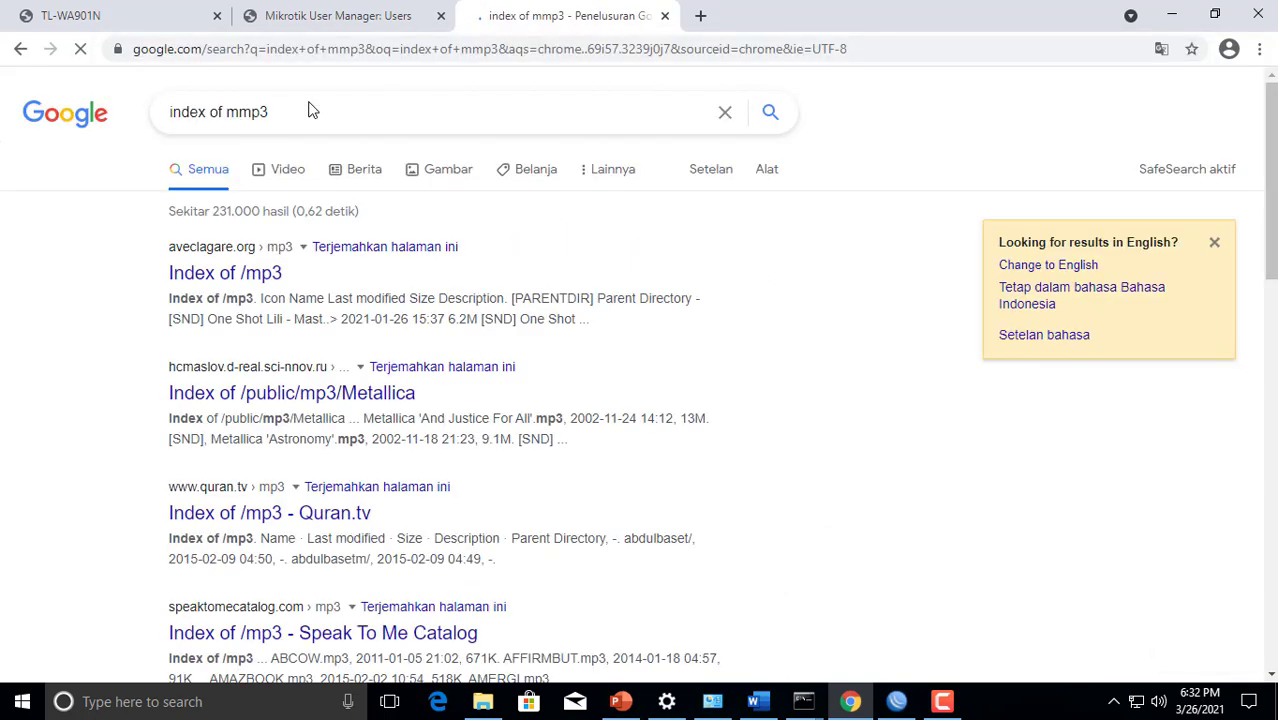
pyautogui.click(244, 113)
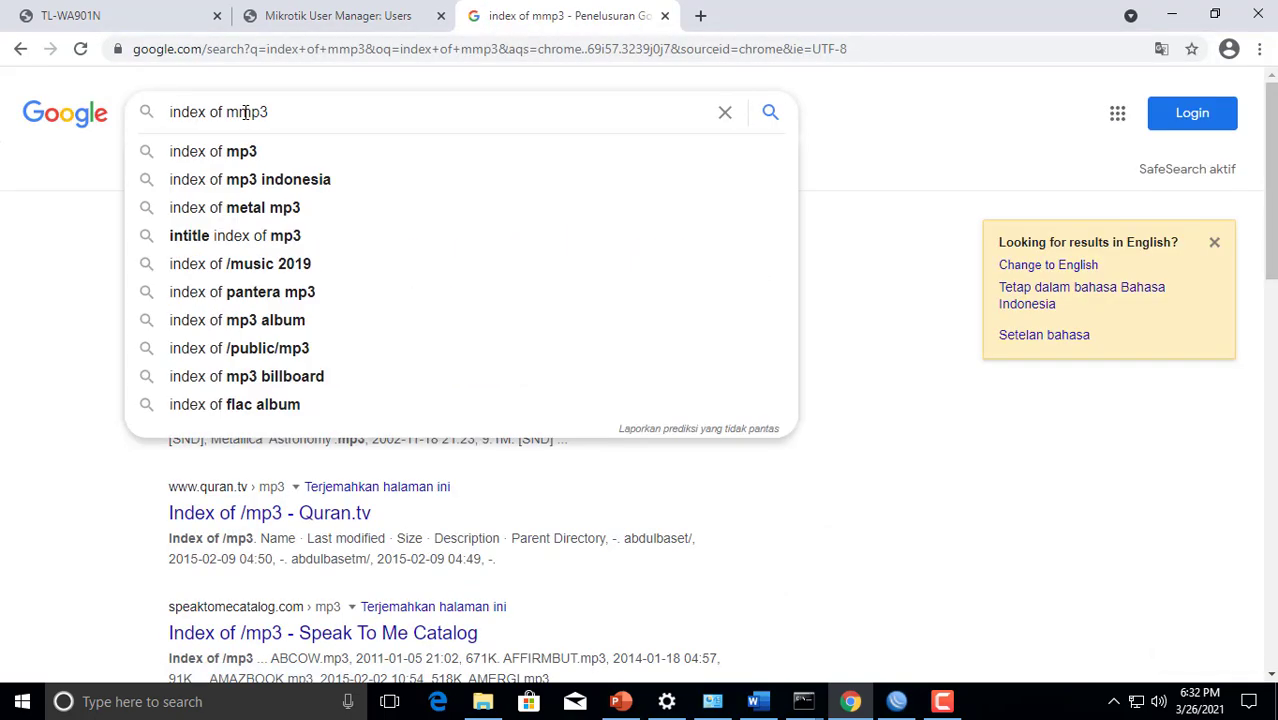
pyautogui.press('BackSpace')
pyautogui.press('Return')
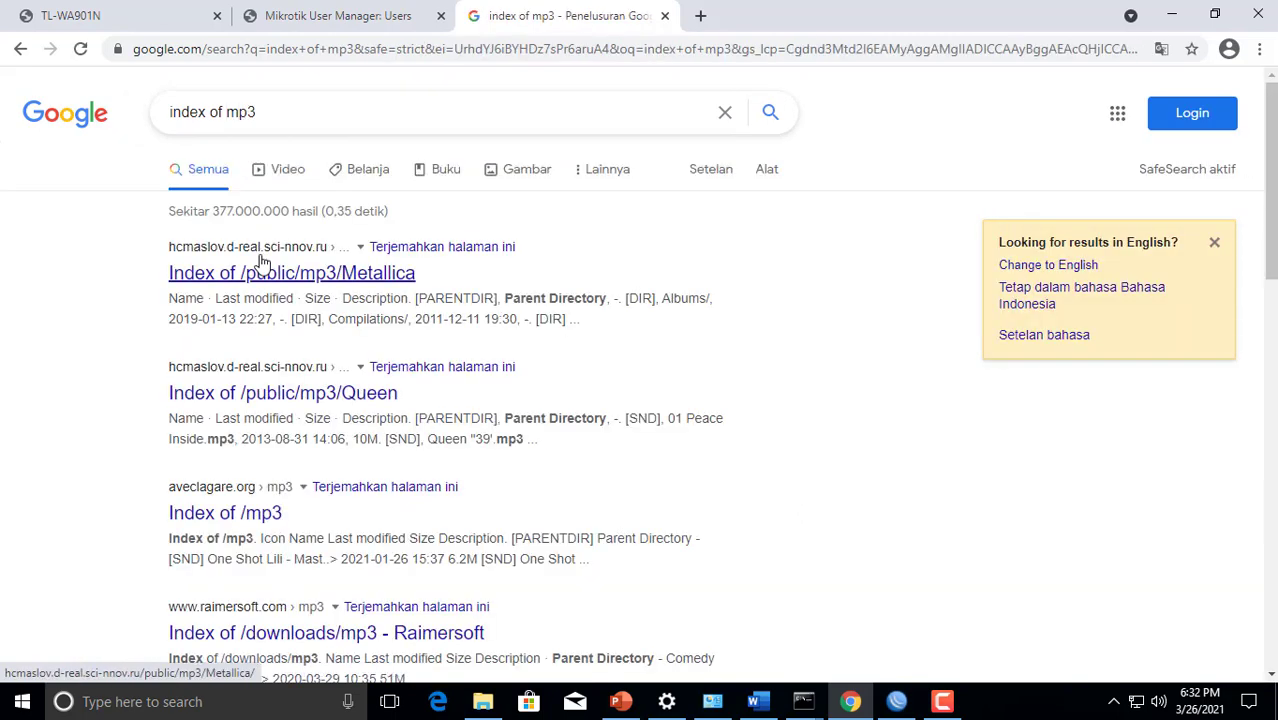
# Test the .mp3 block with Metallica '...And Justice For All'.mp3 from the /public/mp3/Metallica index, dismissing the download manager's dialogs
pyautogui.click(262, 268)
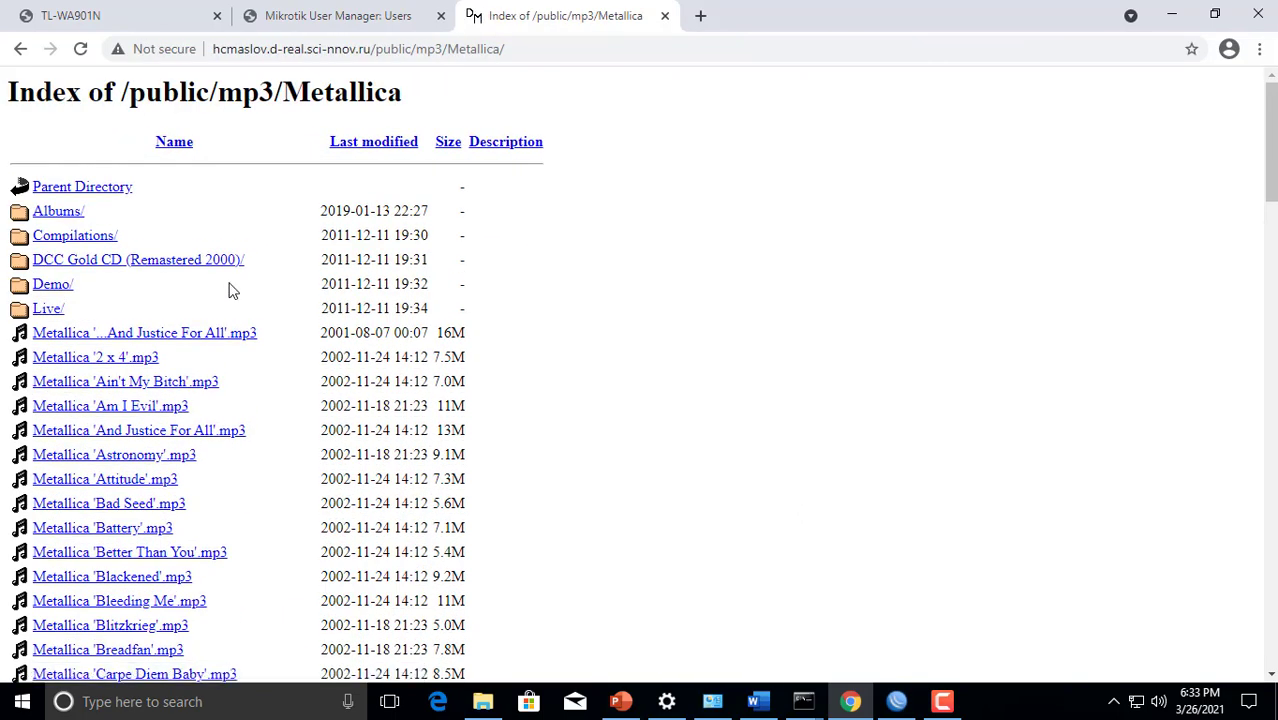
pyautogui.click(210, 337)
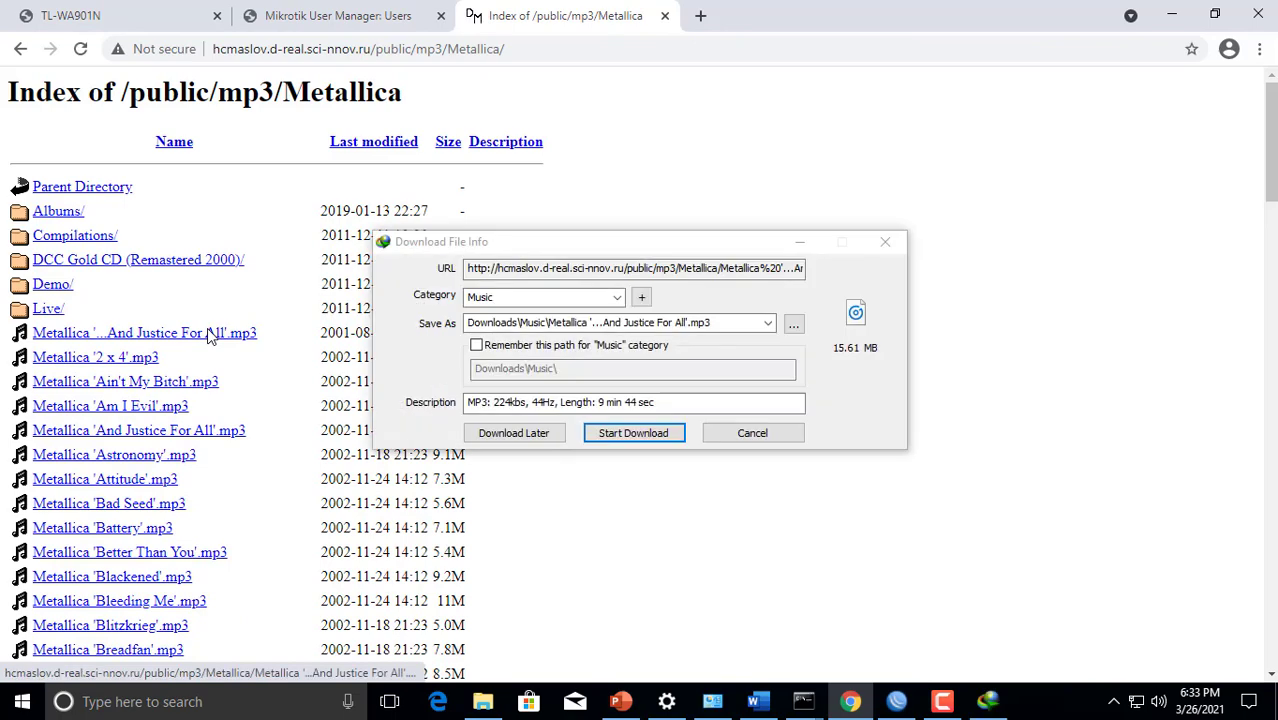
pyautogui.click(873, 132)
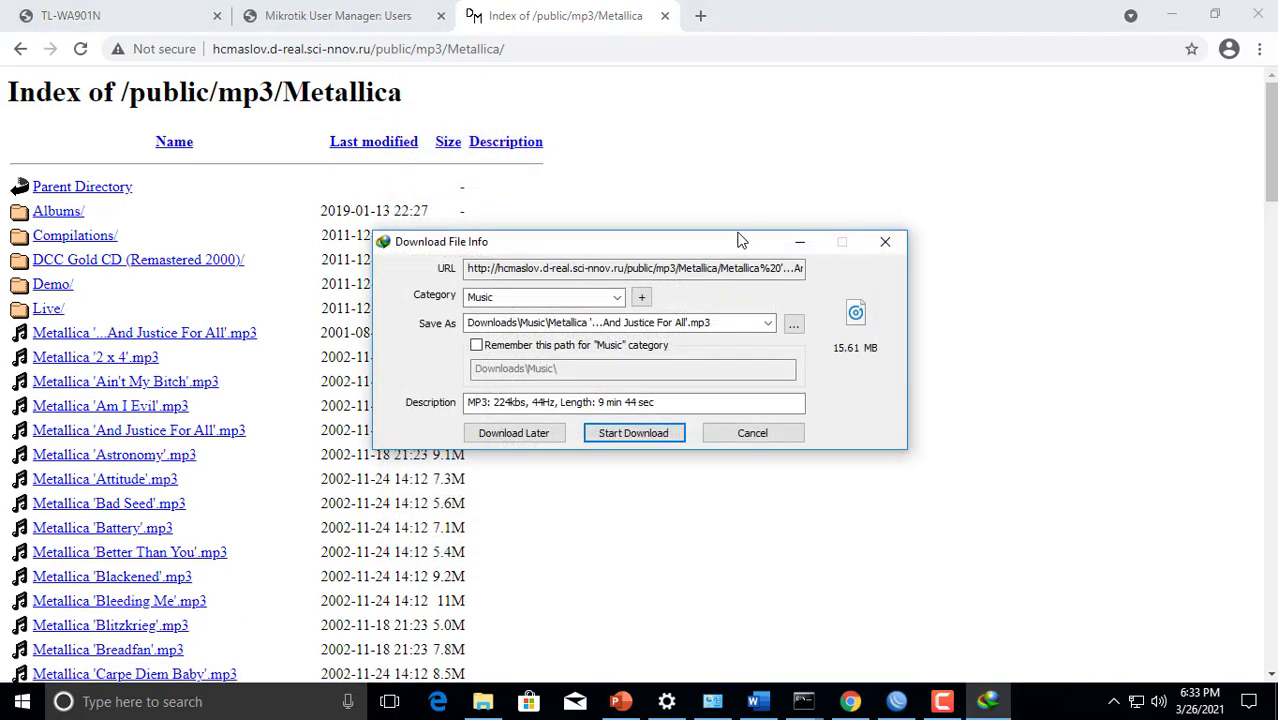
pyautogui.click(885, 255)
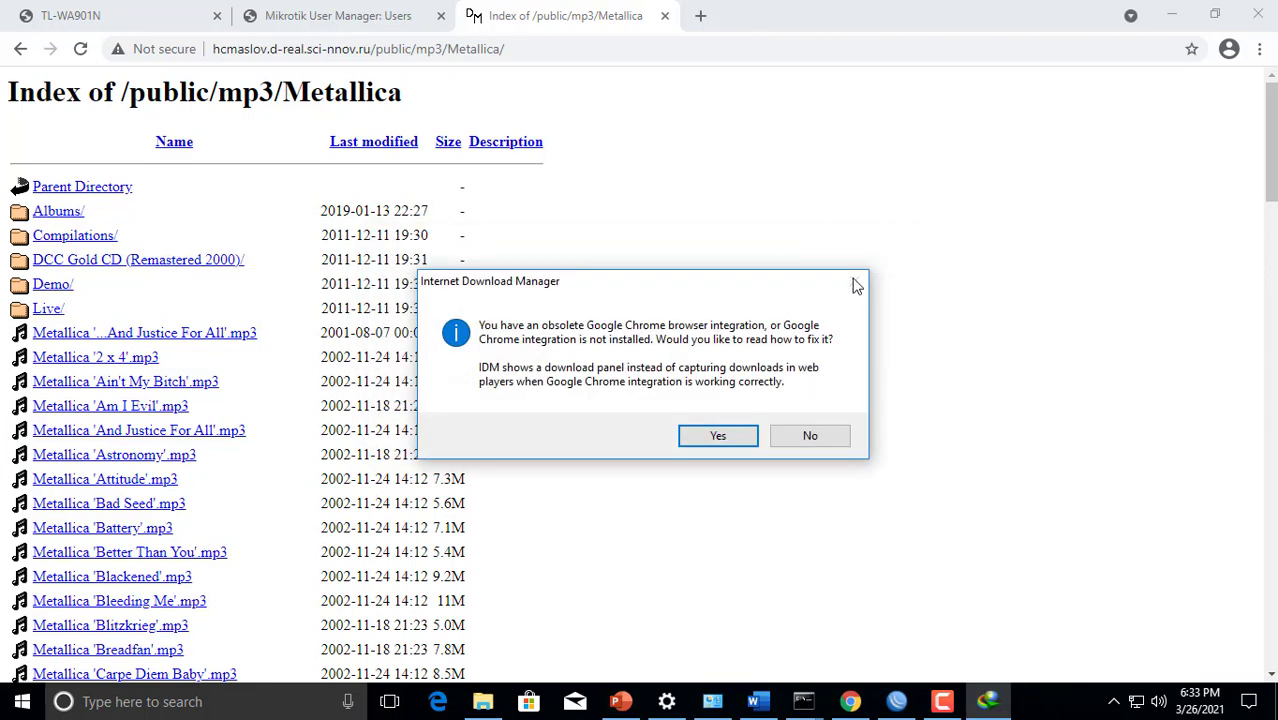
pyautogui.click(822, 437)
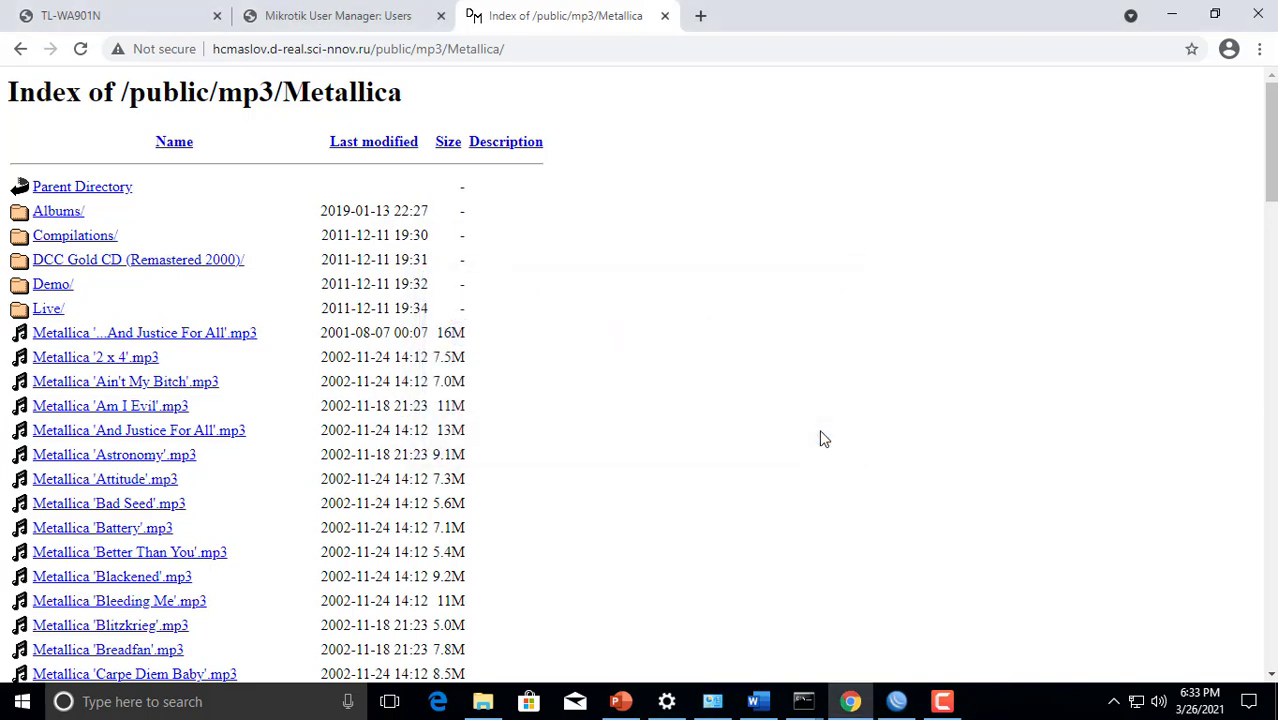